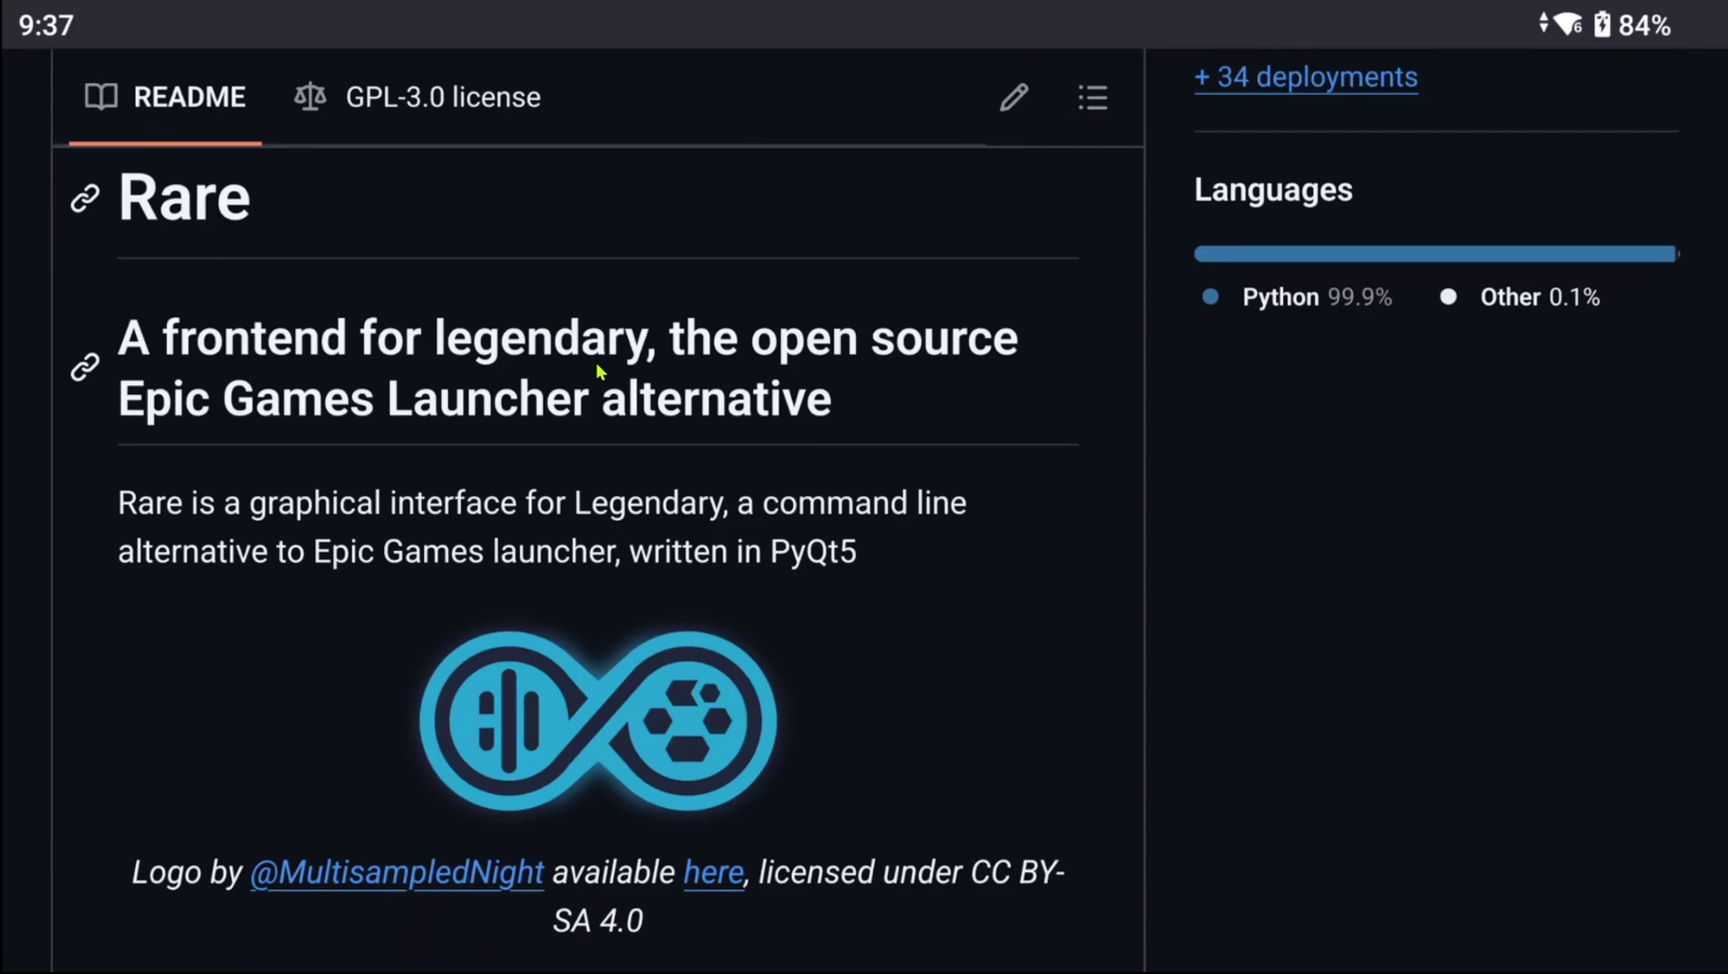
Step: Scroll the RareDevs/Rare repository page to its file list and Releases section
scroll(597, 369, up, 15)
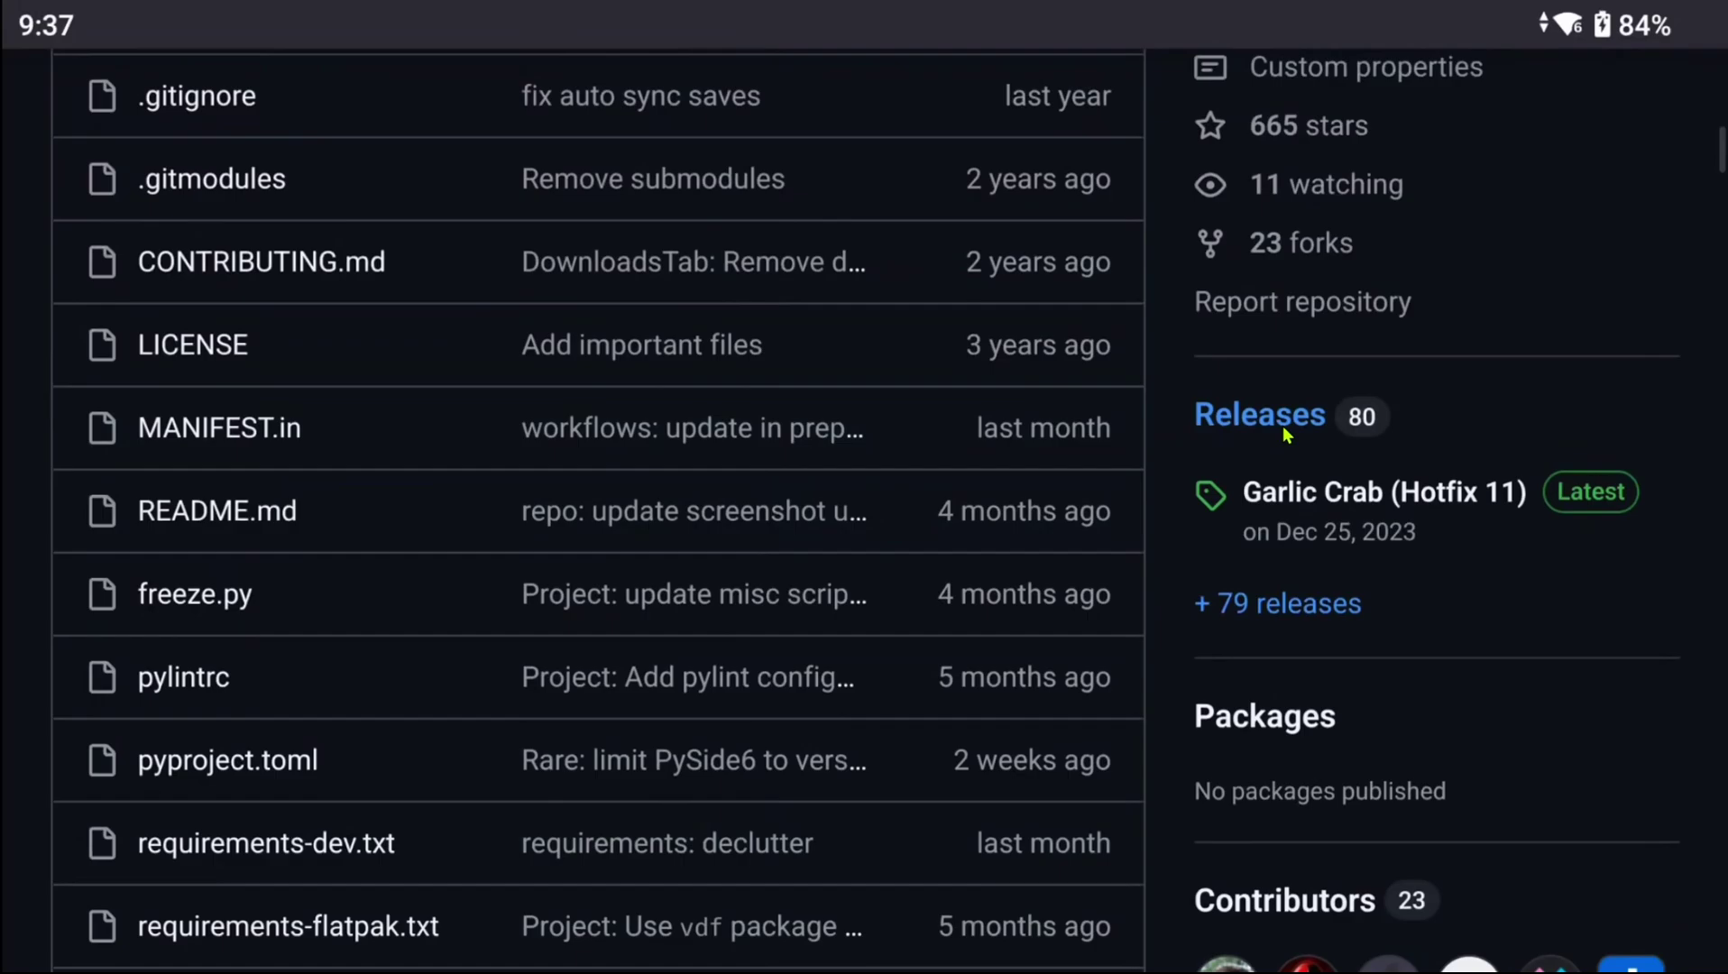
Step: Download Rare-portable-windows-1.10.11.445.zip from pre-release 1.10.11.445
click(1283, 427)
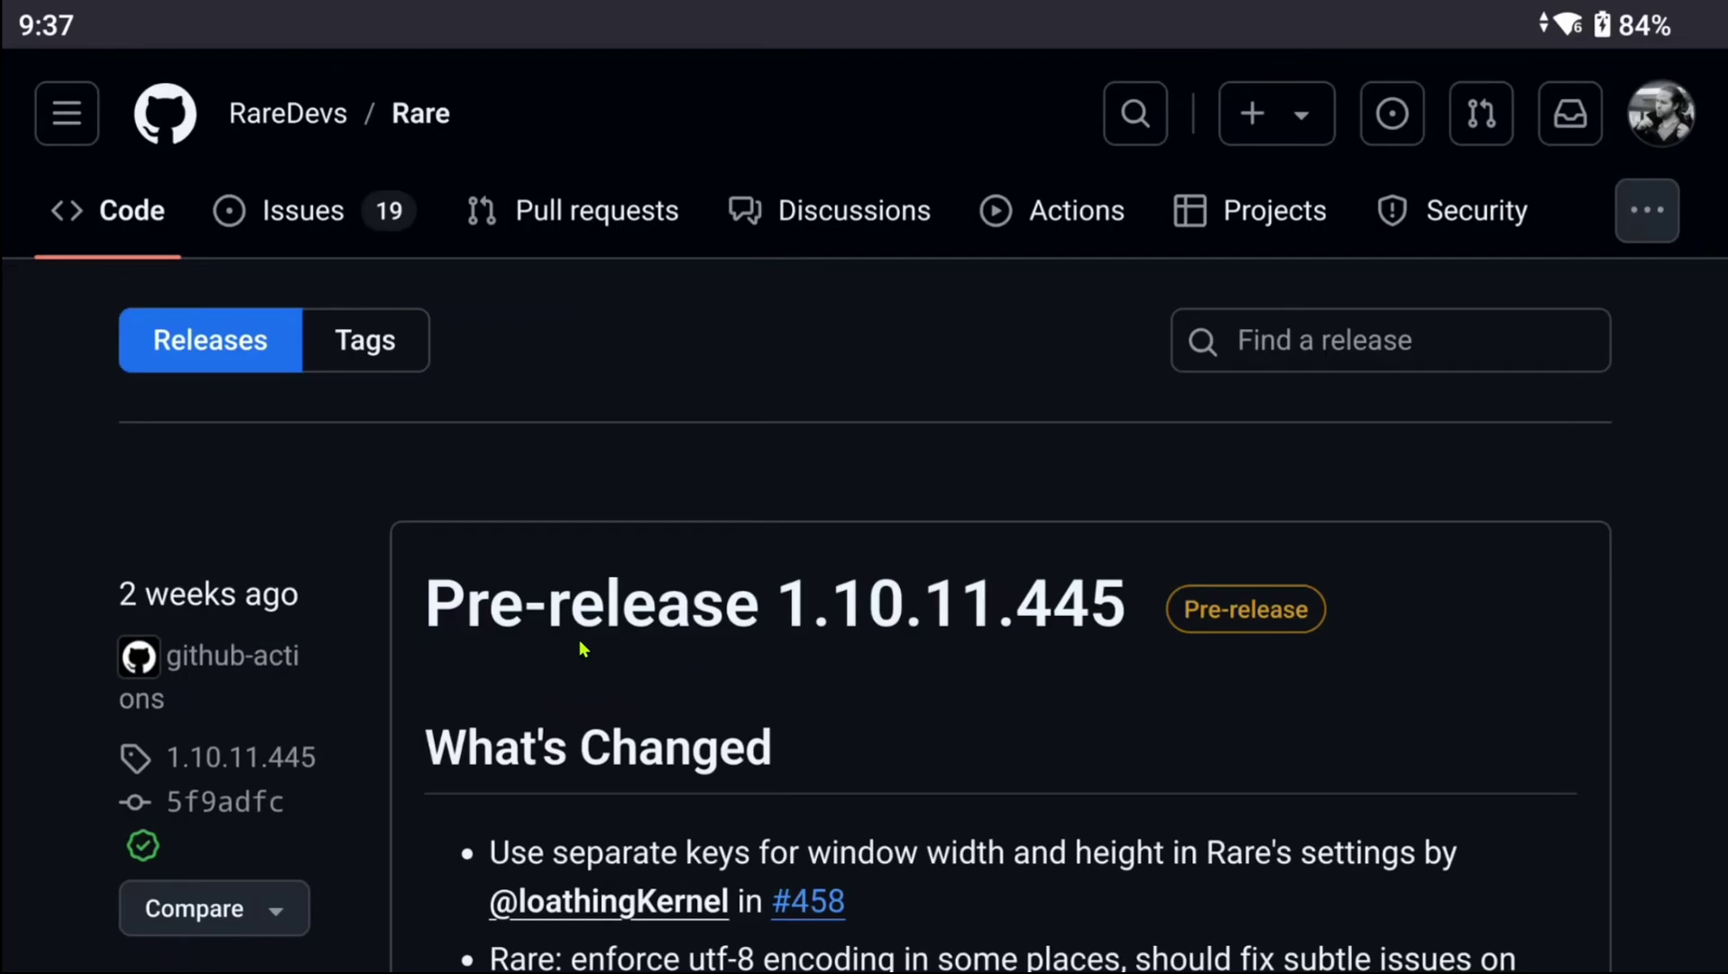
click(643, 624)
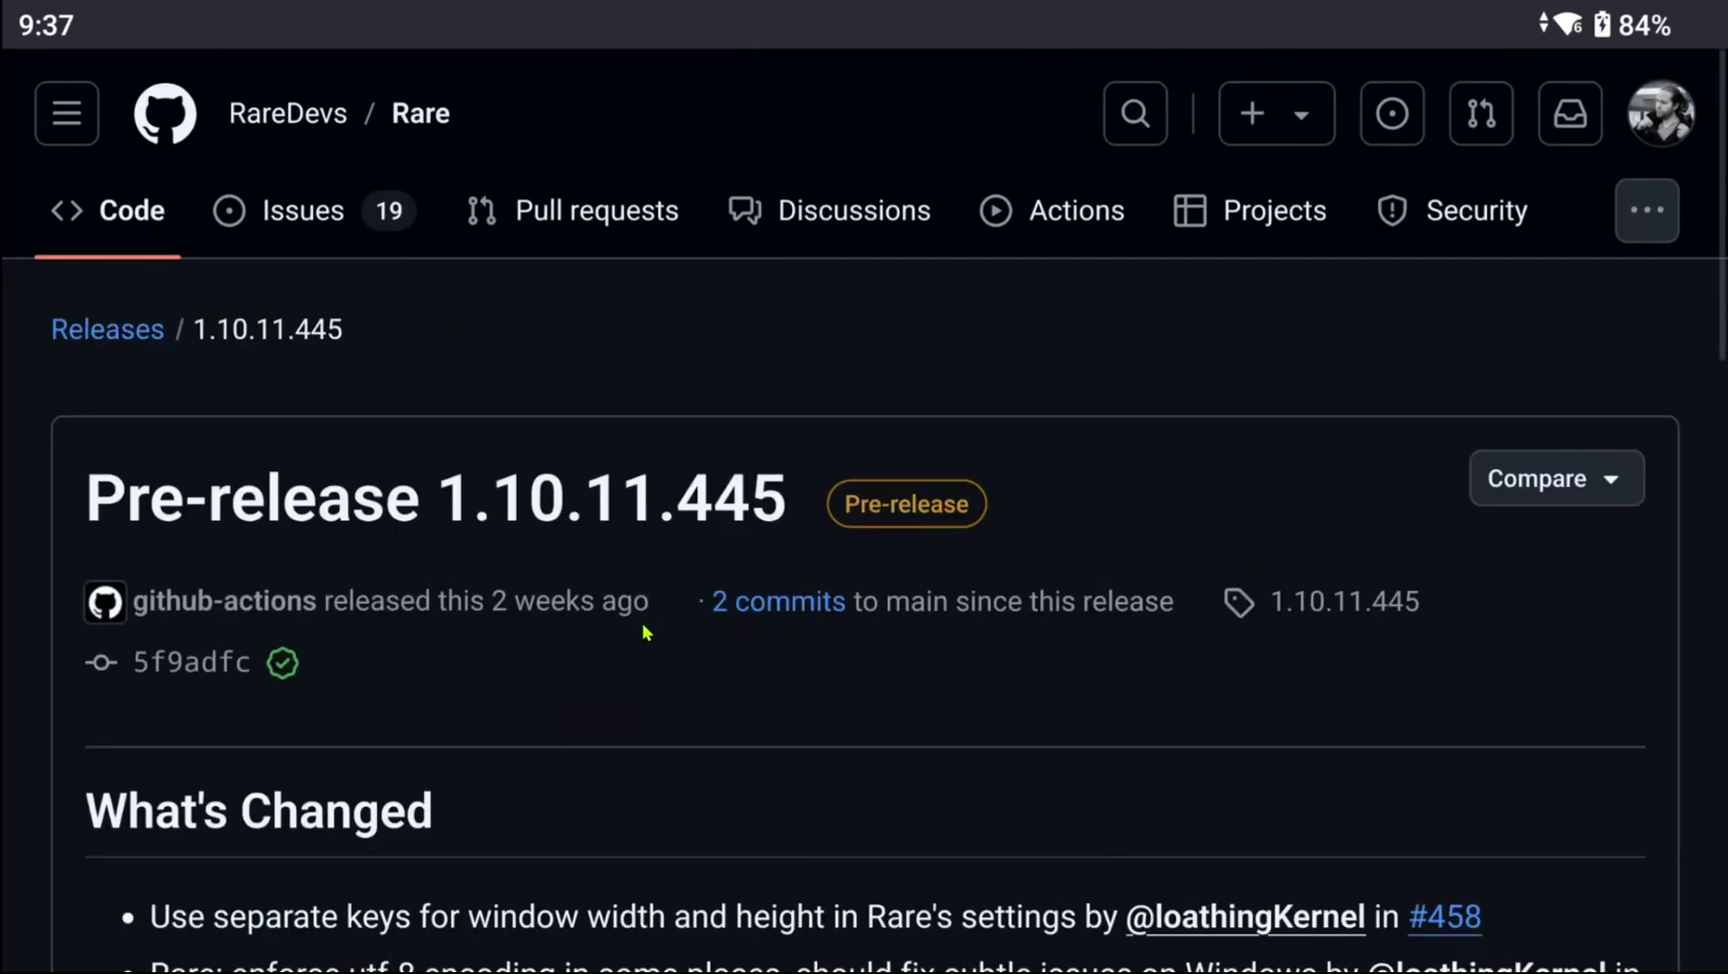
scroll(633, 712, down, 3)
scroll(559, 681, down, 10)
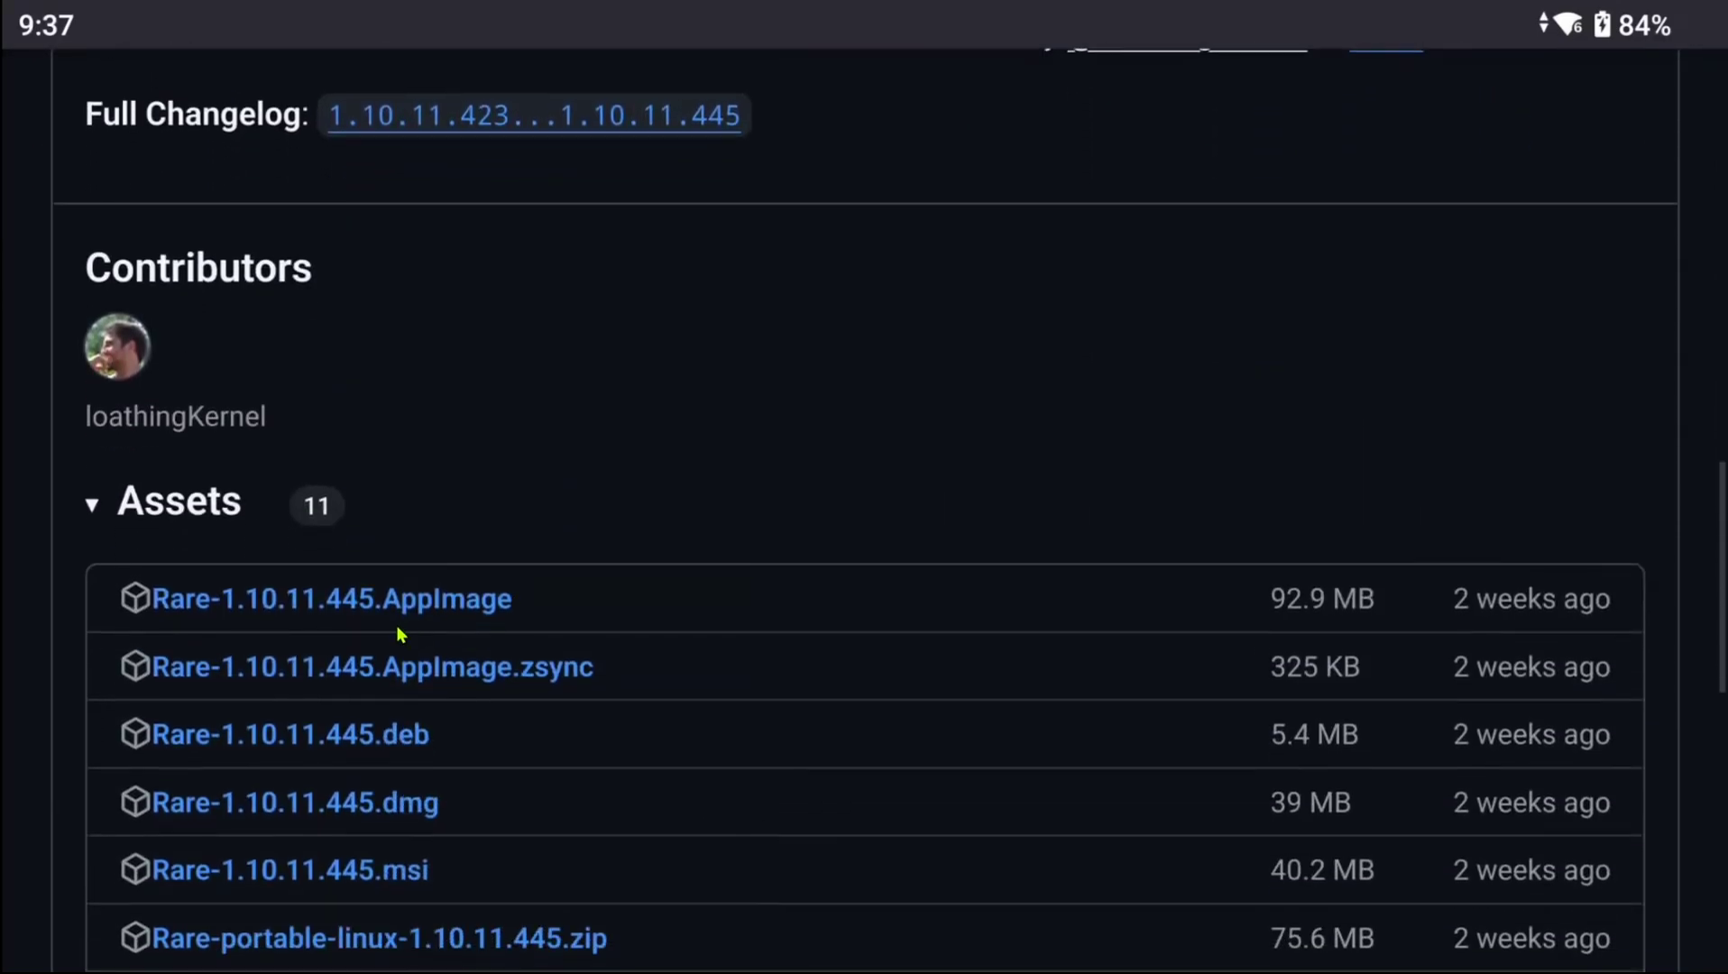
scroll(282, 562, down, 5)
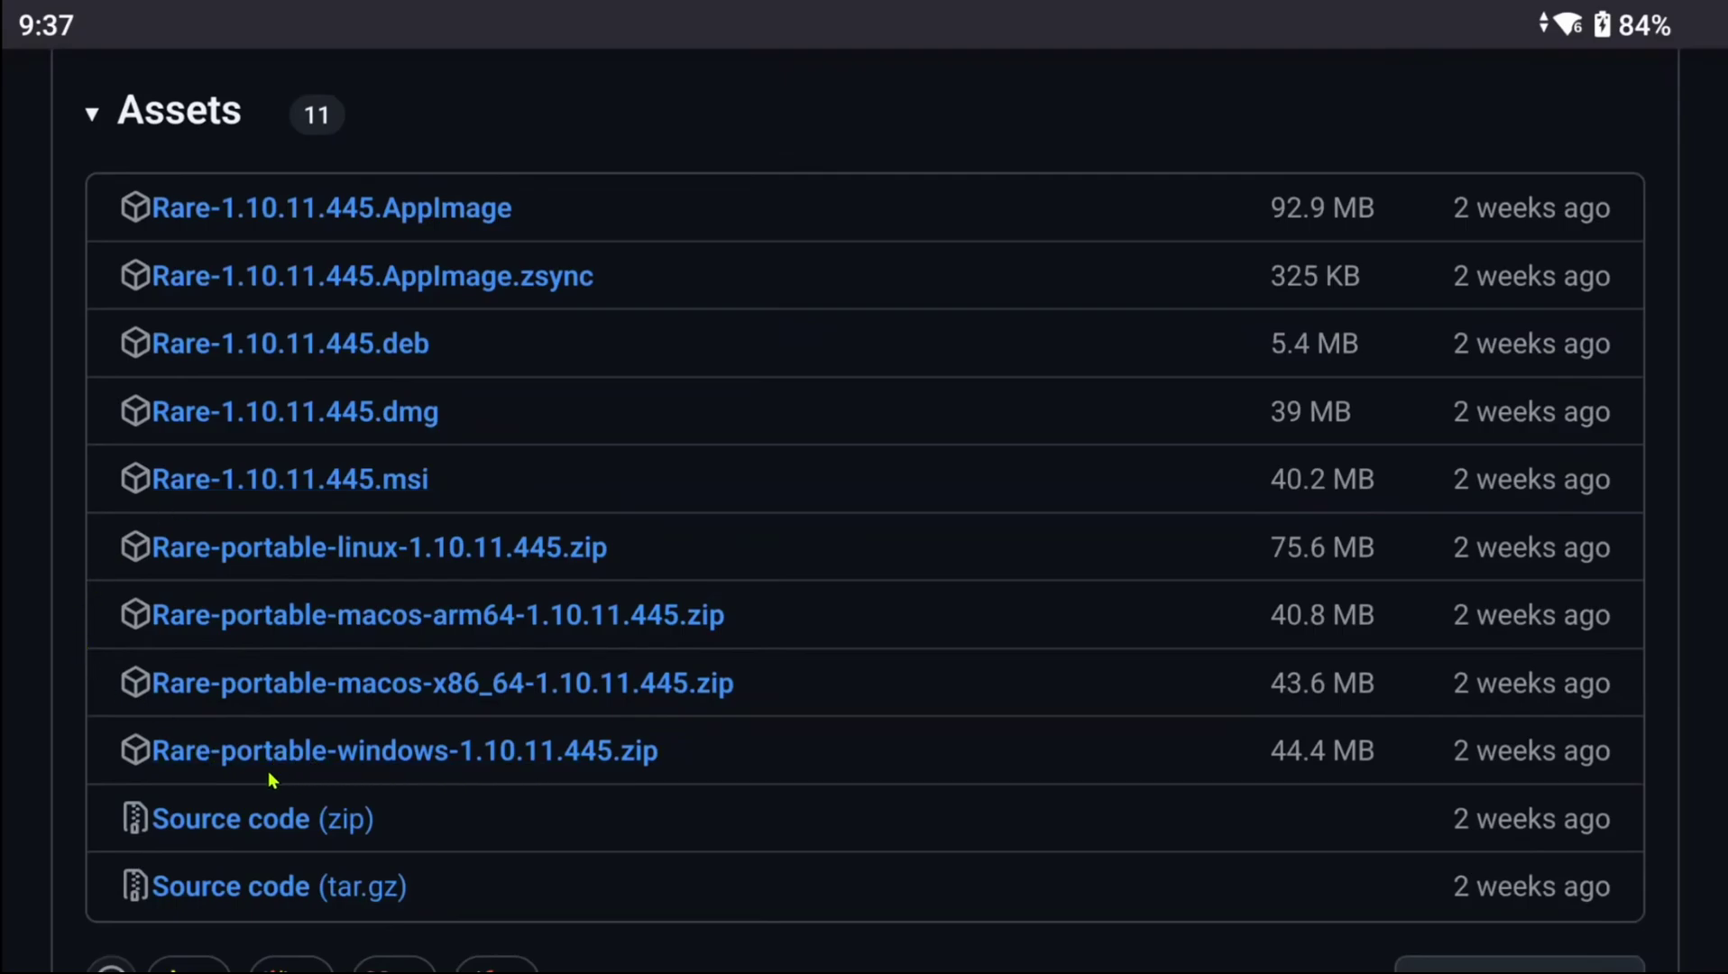
click(385, 760)
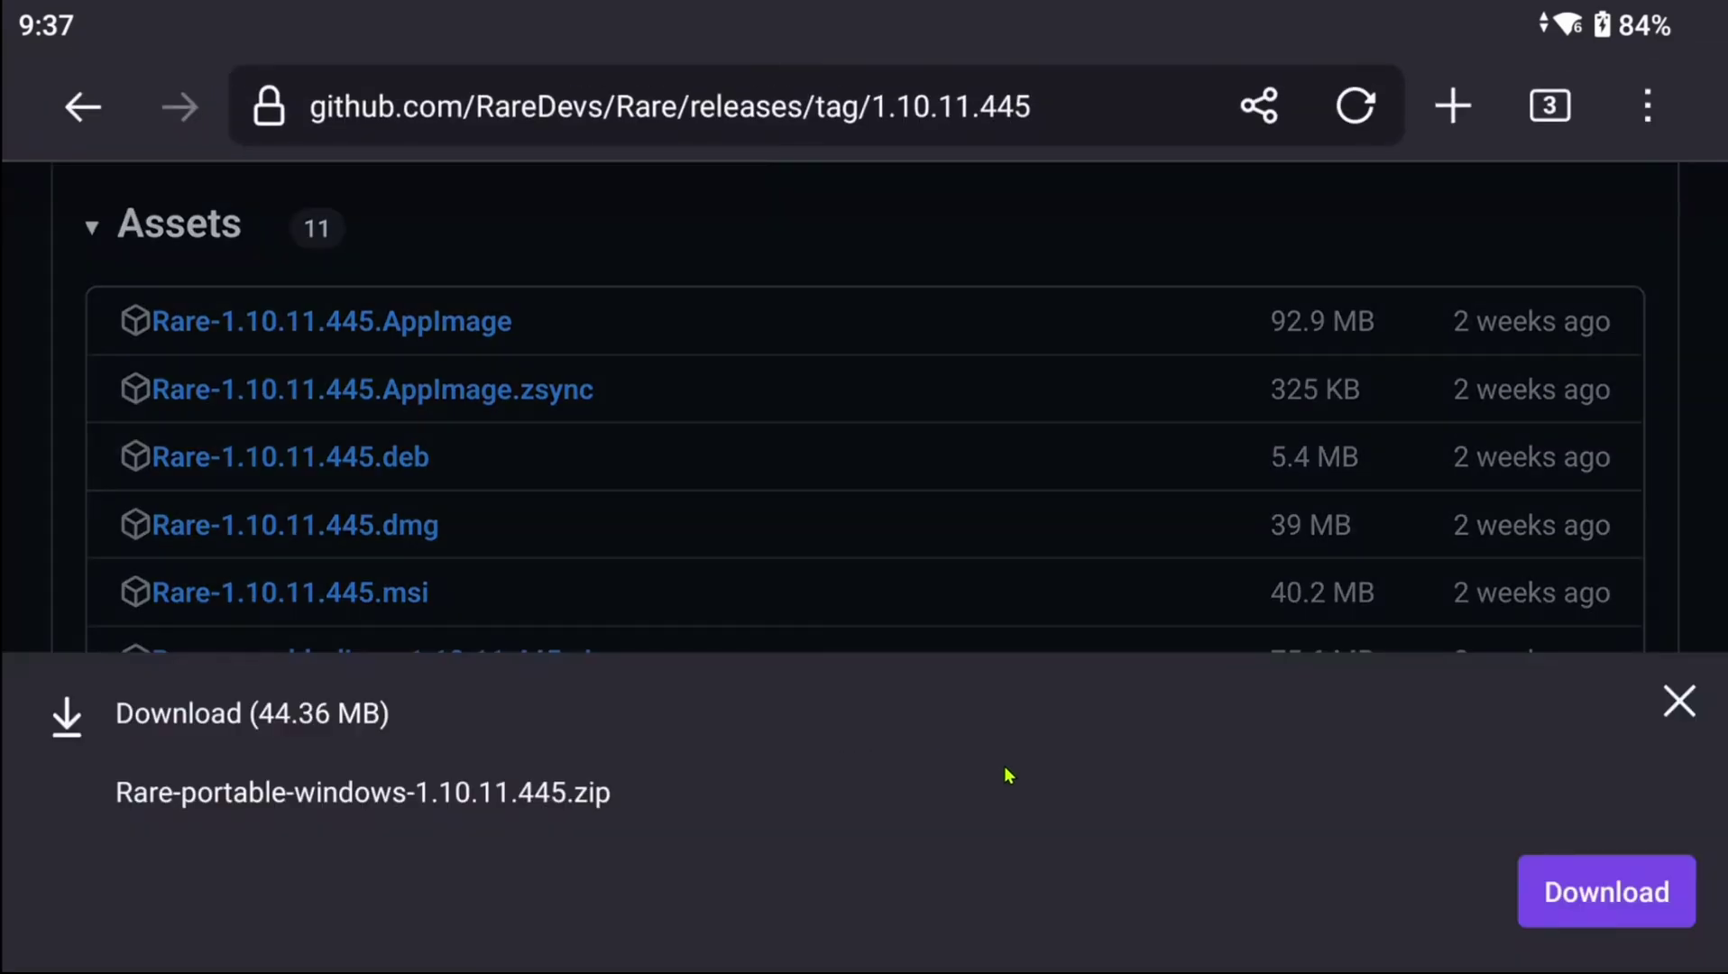
click(1566, 912)
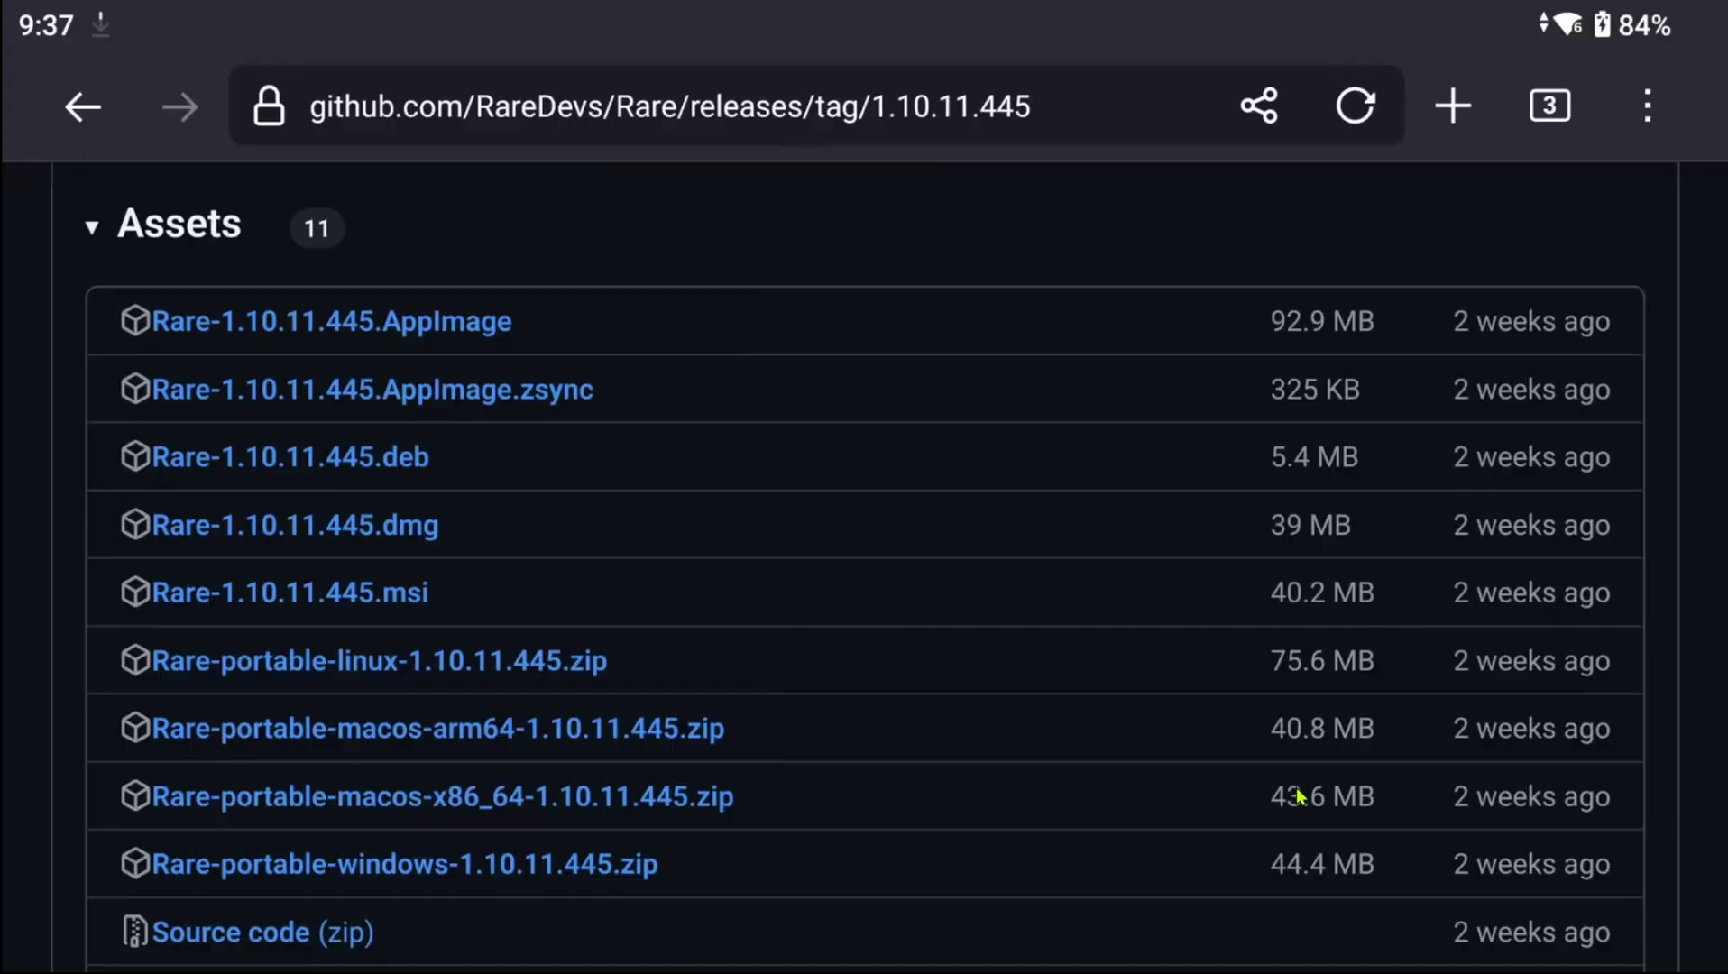
Step: Open the extracted Rare-portable-windows-1.10.11.445 folder in Downloads
scroll(541, 665, up, 1)
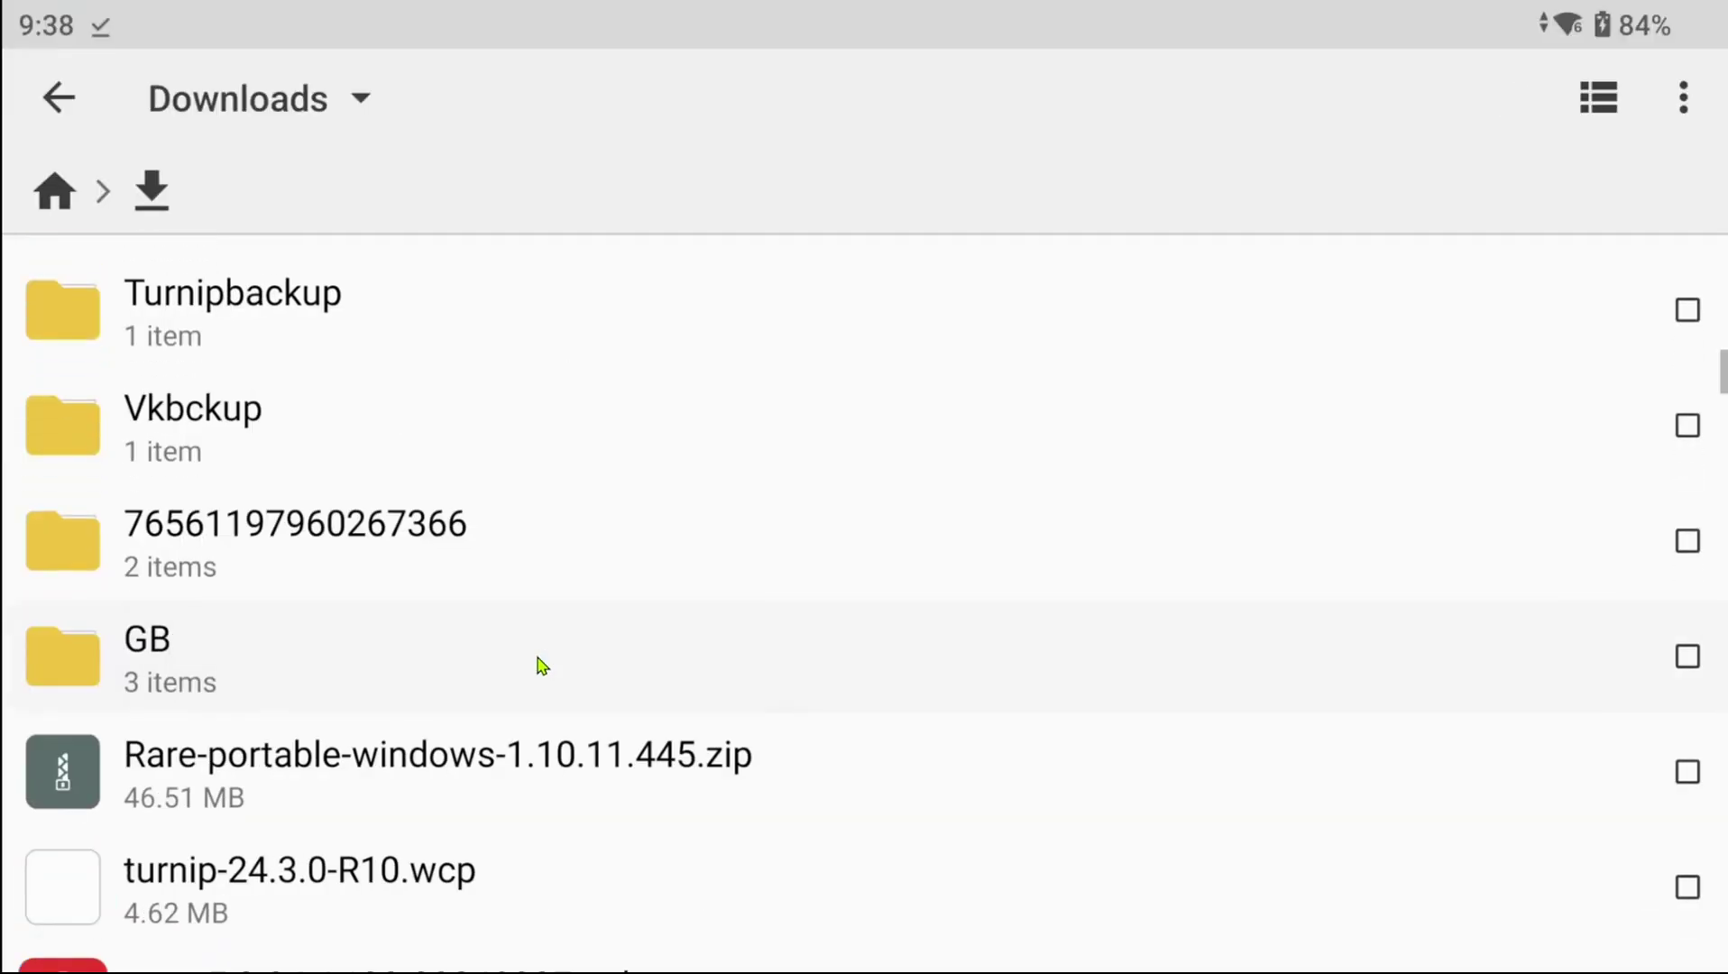
scroll(659, 374, up, 10)
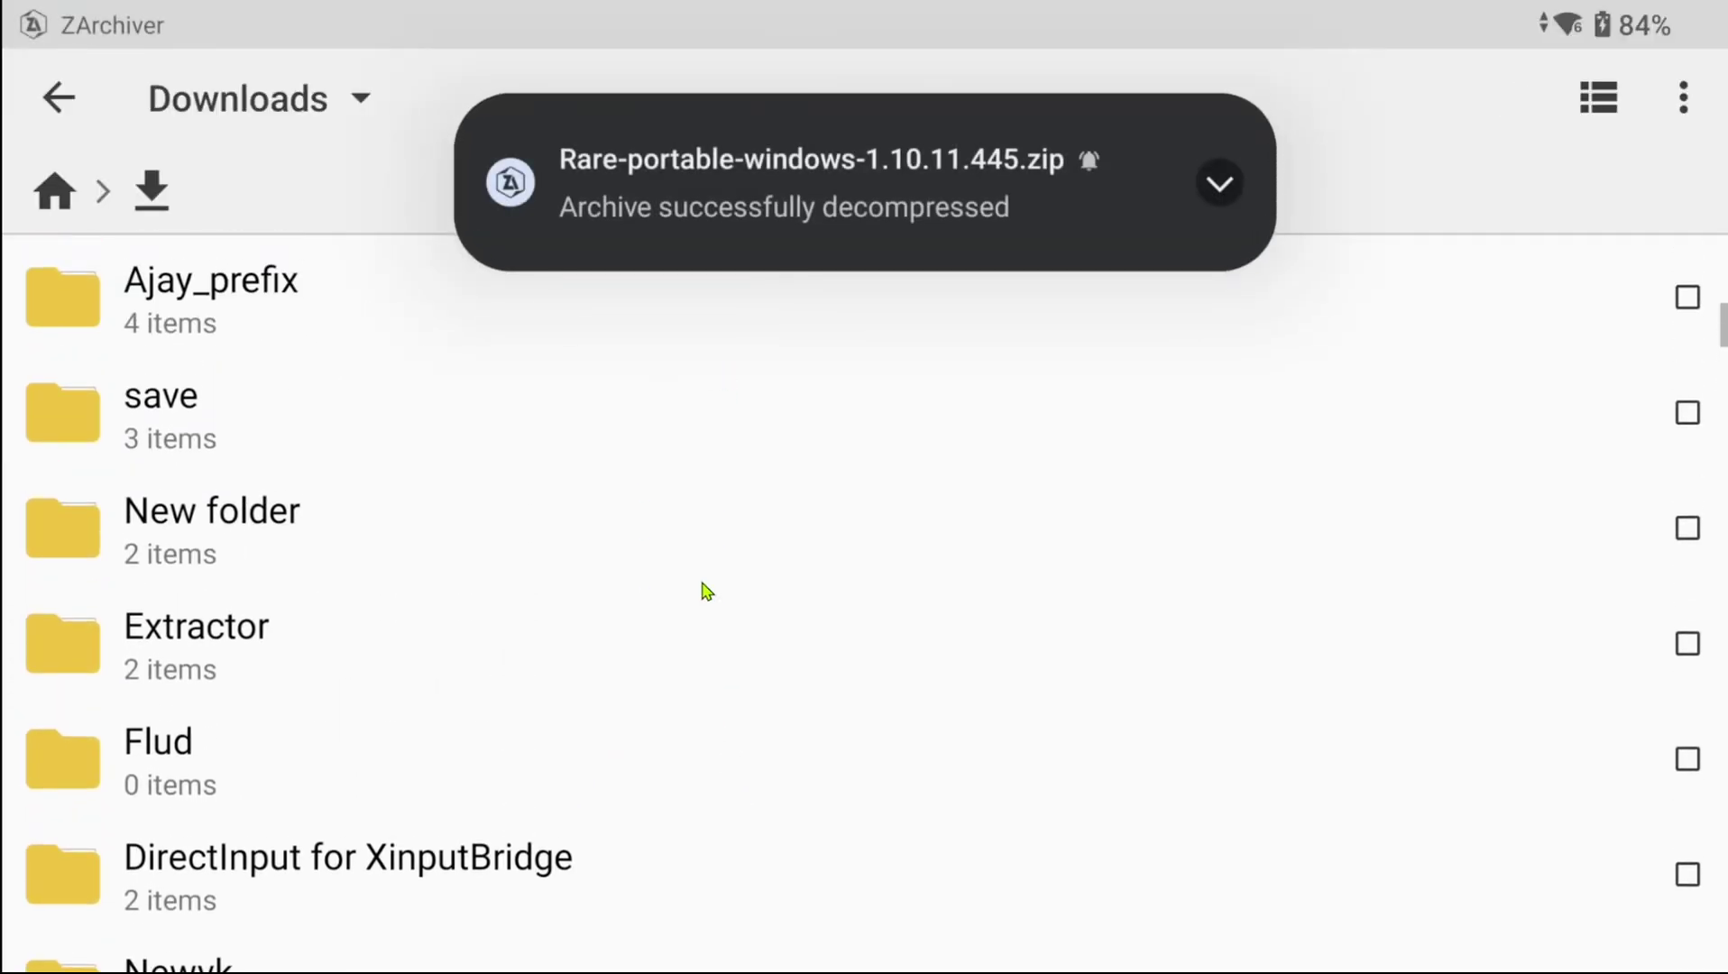
scroll(461, 440, up, 5)
click(326, 306)
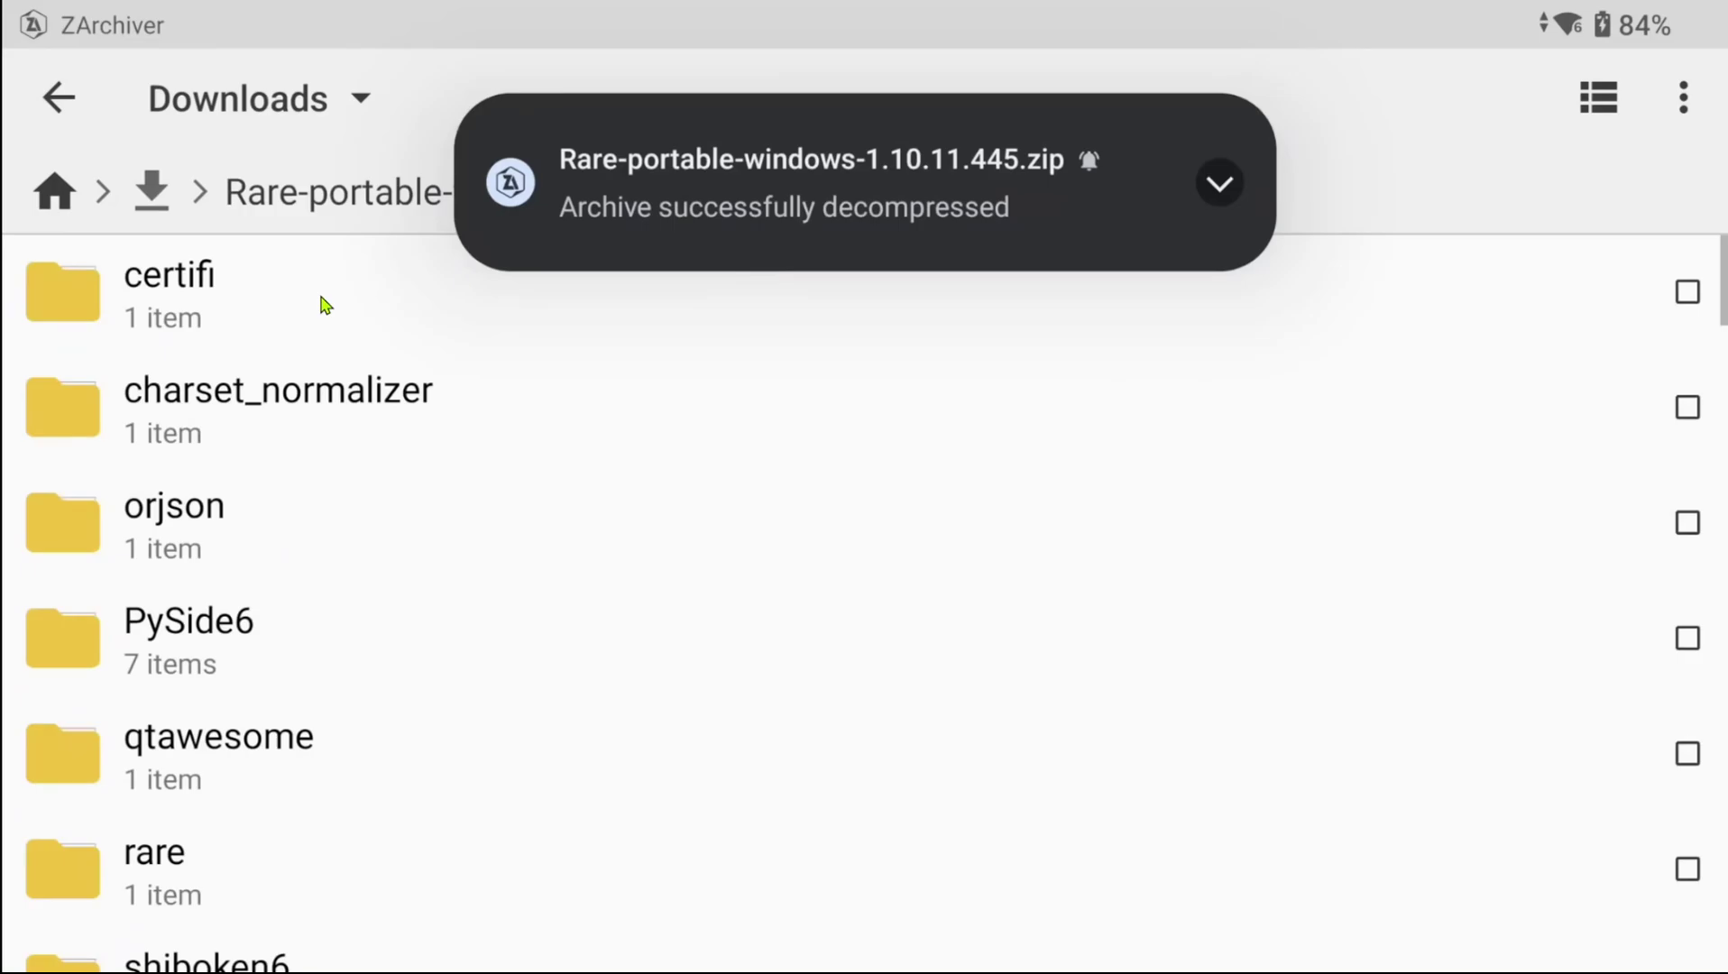
scroll(413, 829, down, 5)
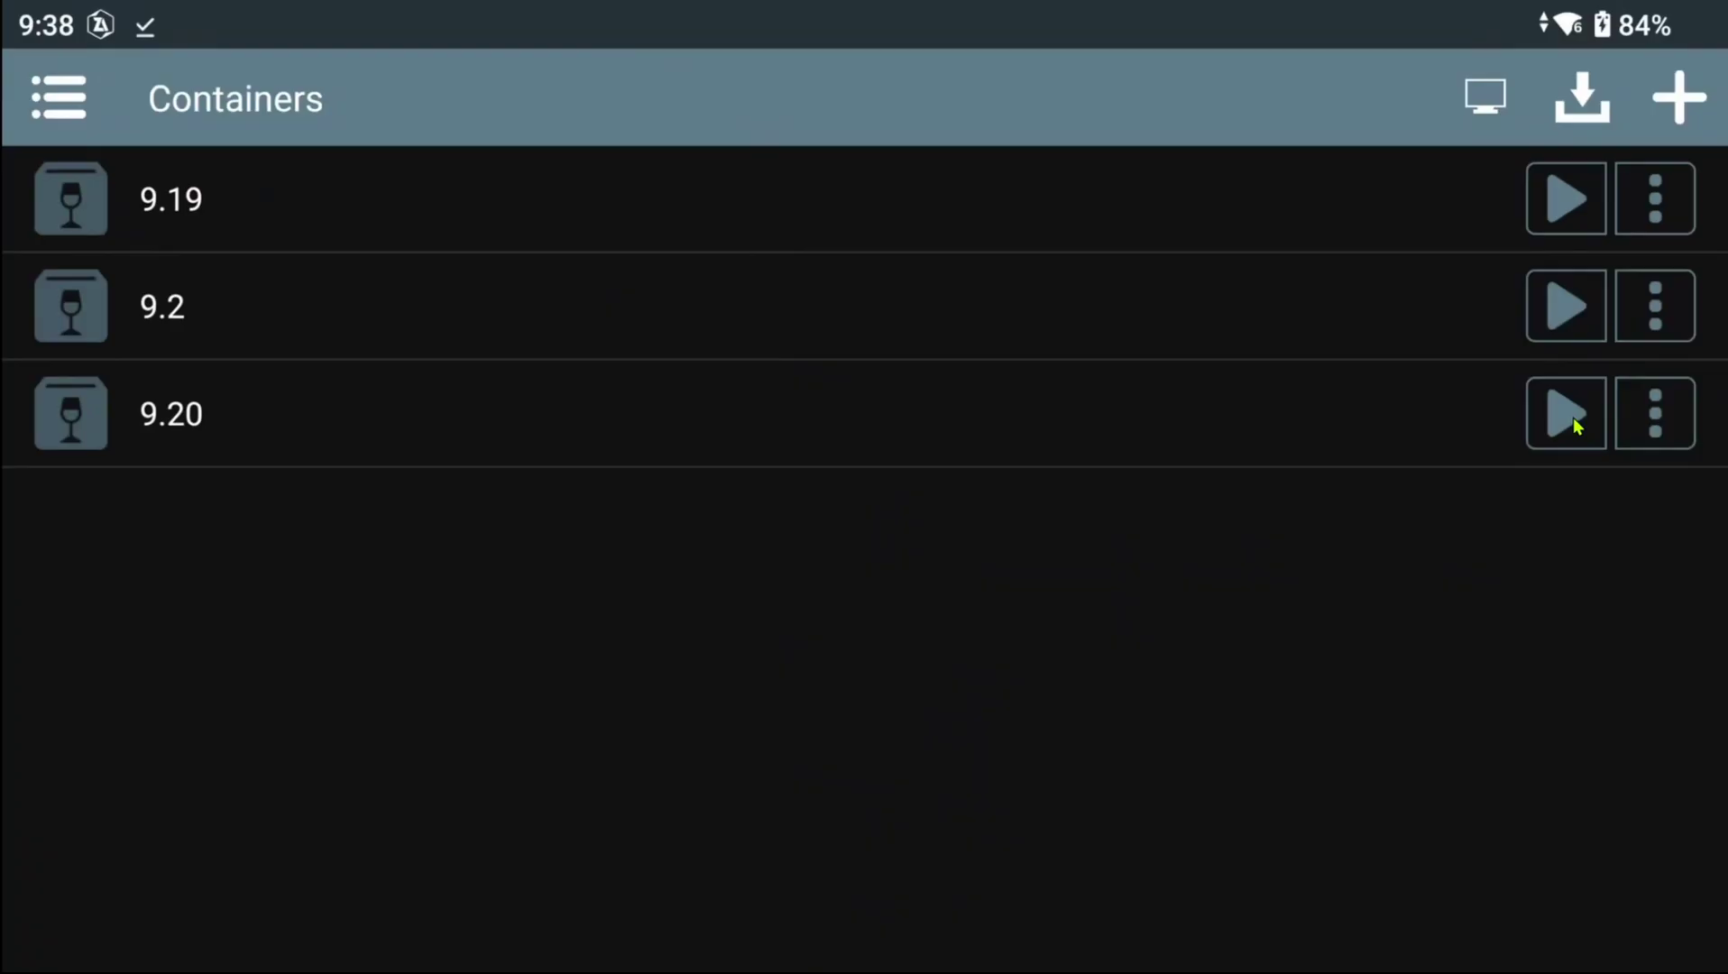
Step: Run rare.exe in the 9.20 container, choose browser login, and copy the Epic login link
click(1576, 426)
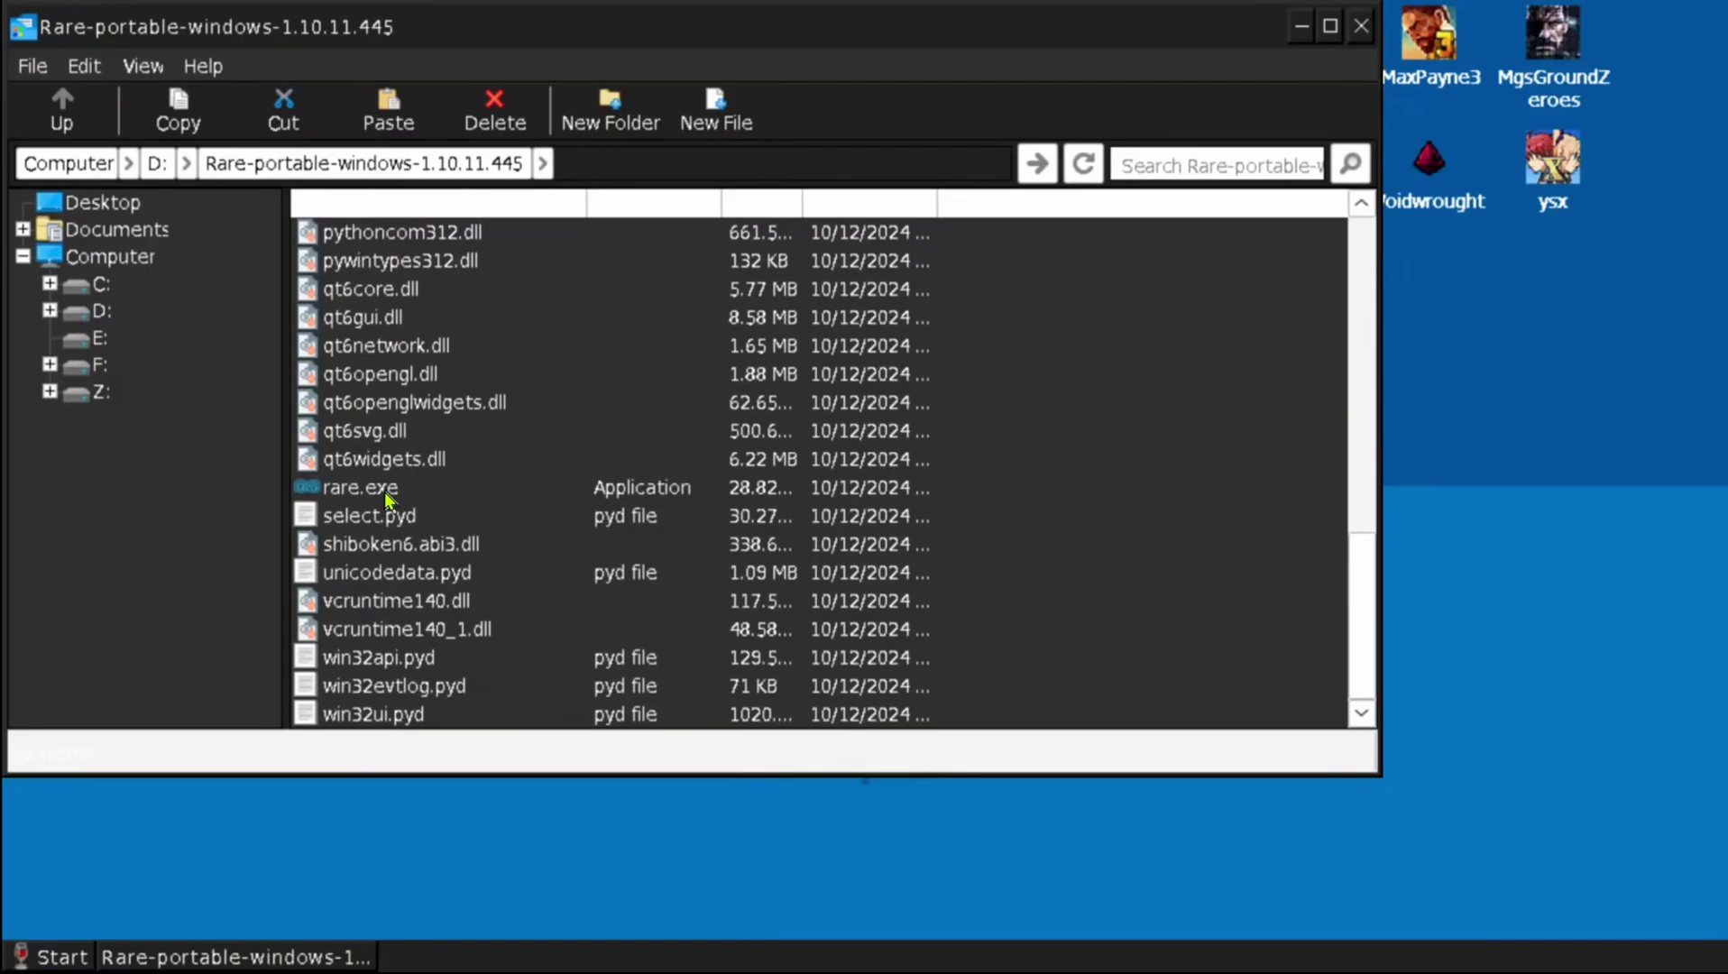
click(387, 496)
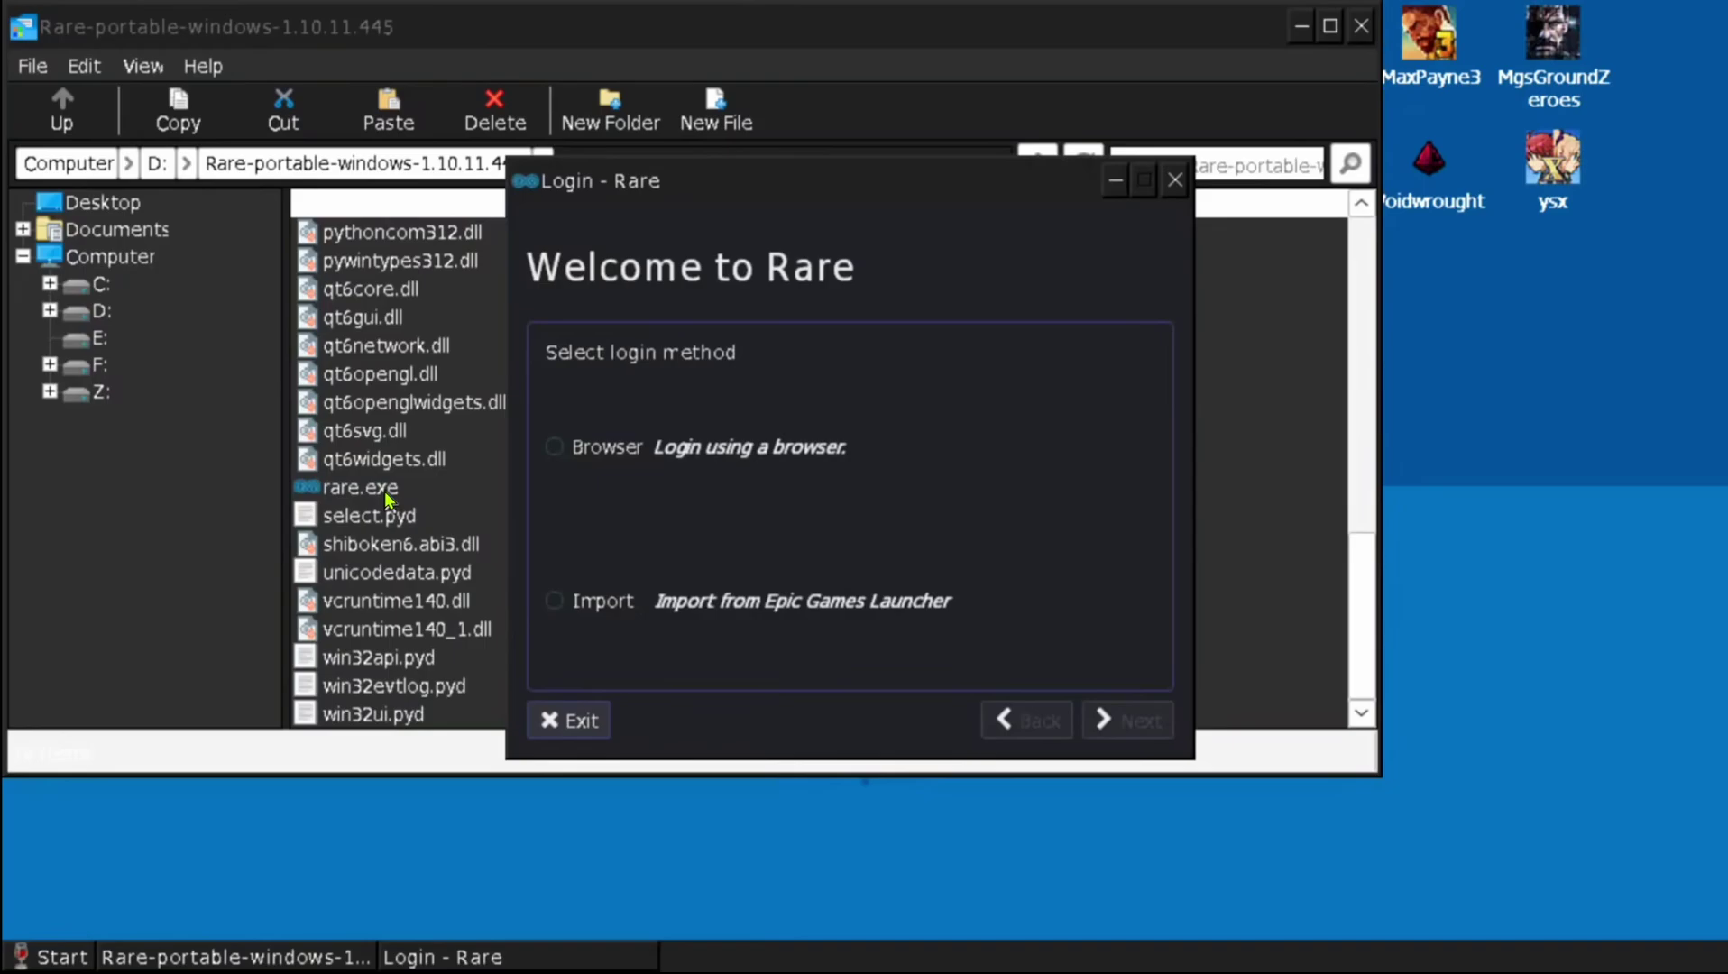
click(556, 453)
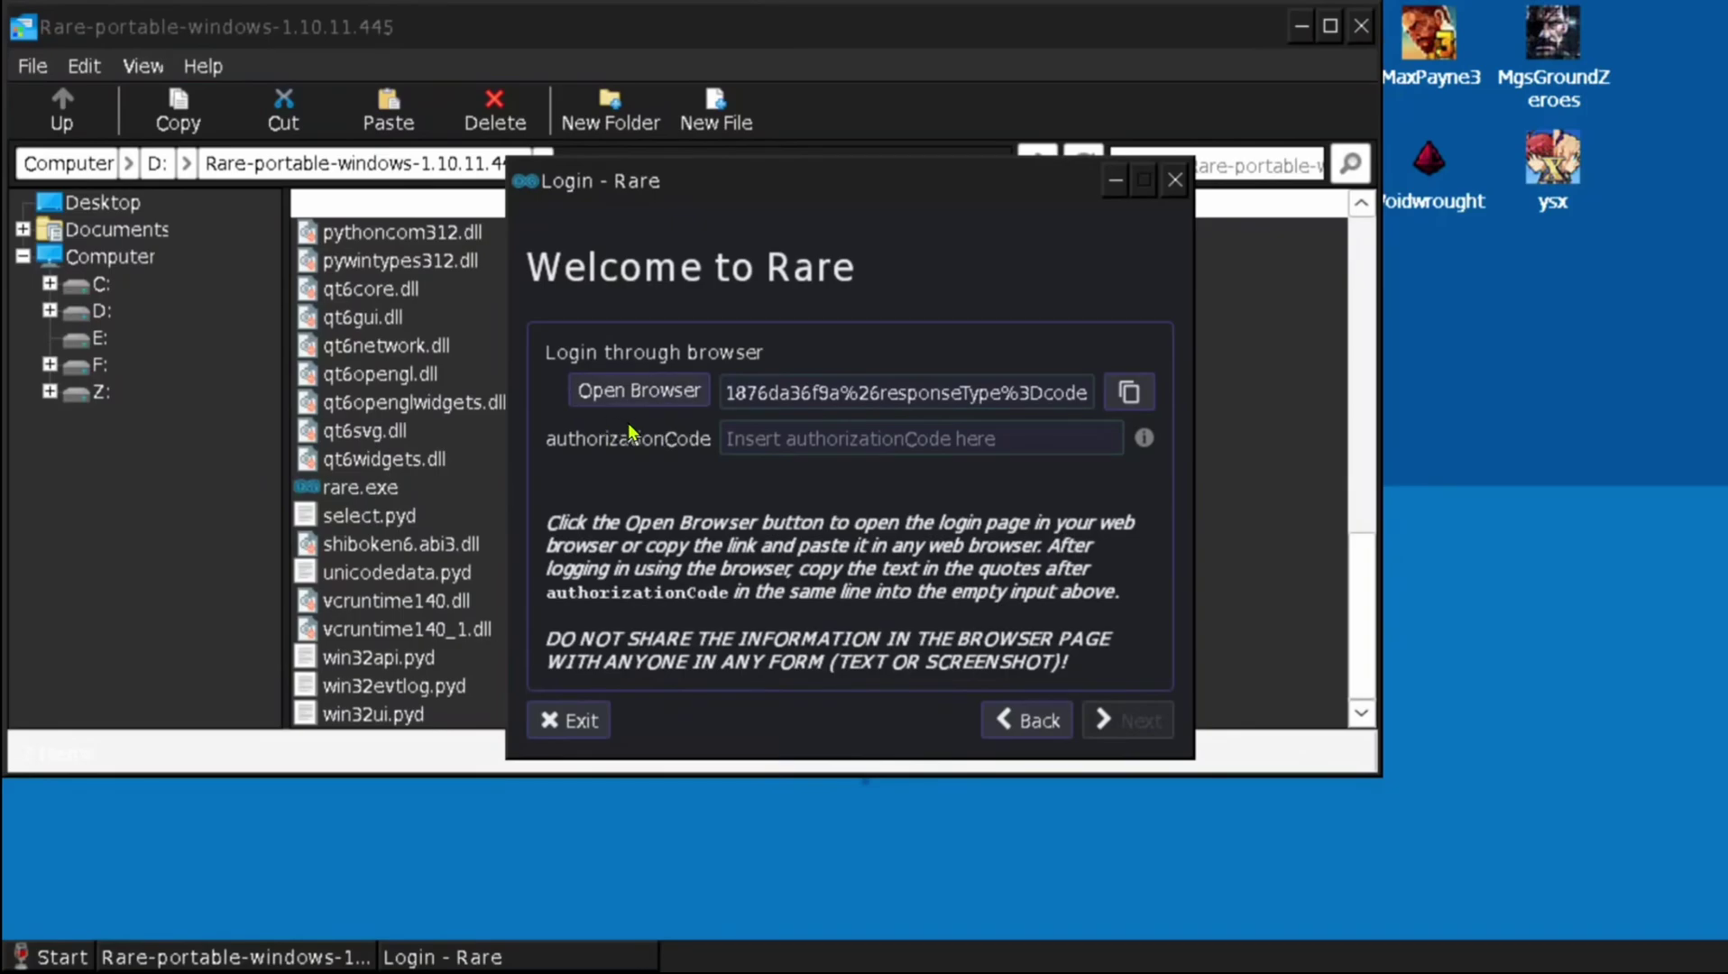
click(1140, 400)
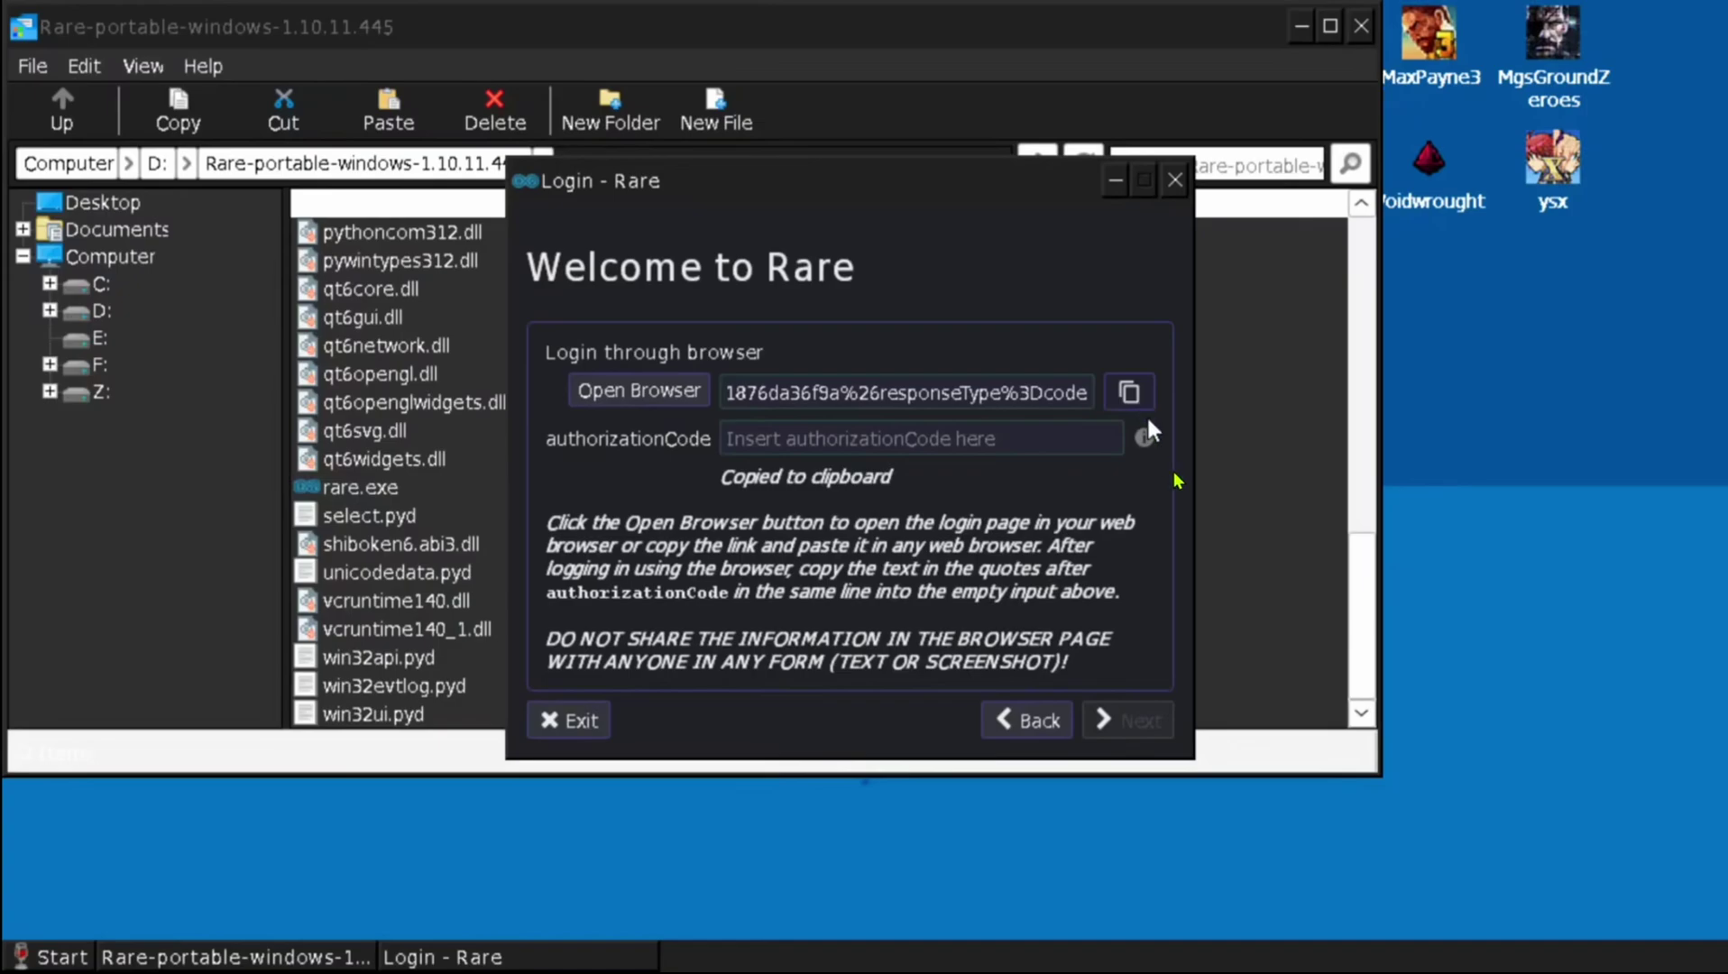
Step: Create a new empty file named code.txt in the Rare folder
click(1223, 531)
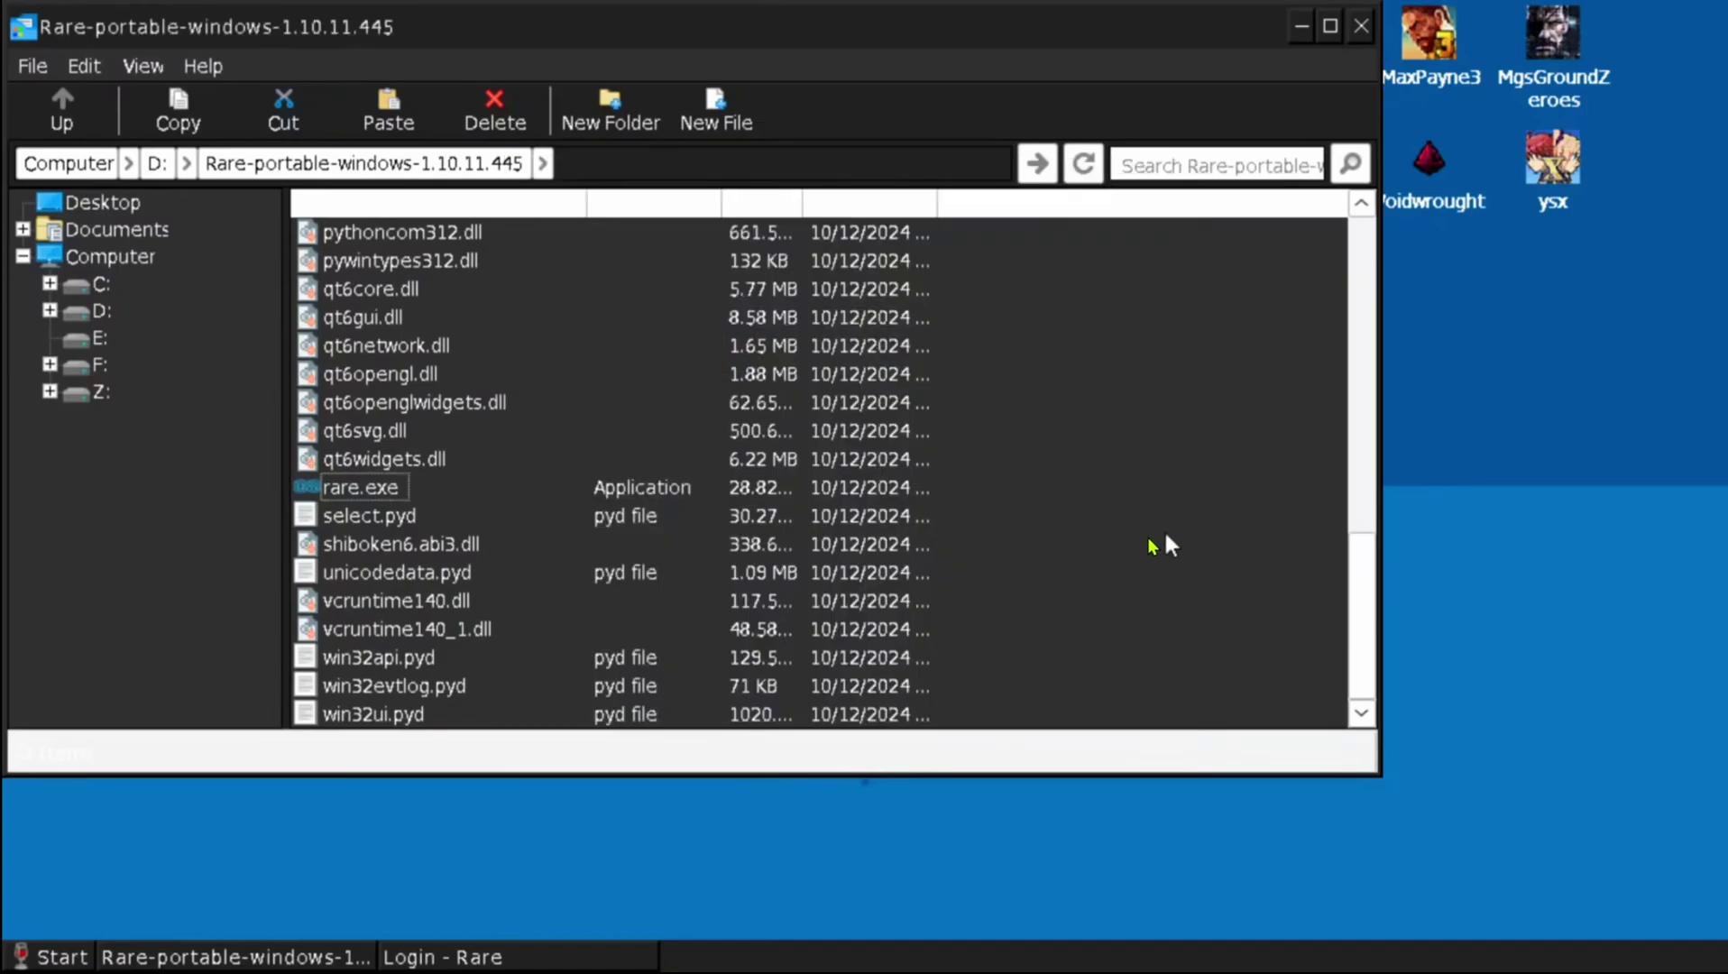
right_click(1093, 549)
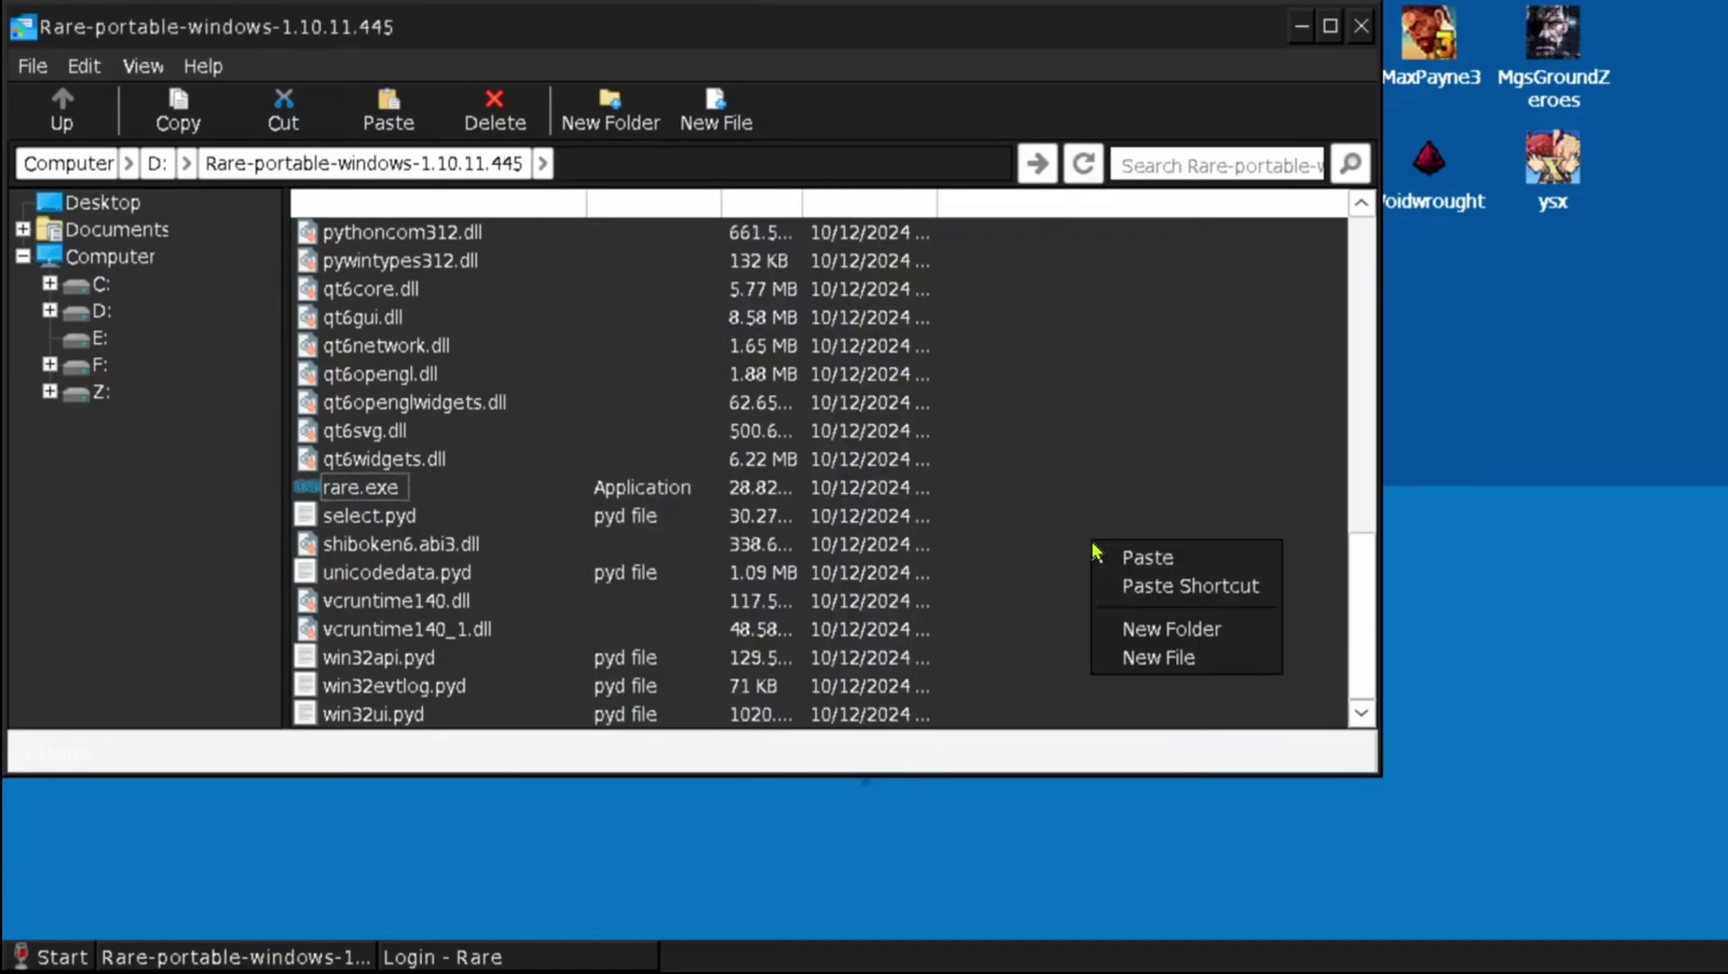
click(1159, 657)
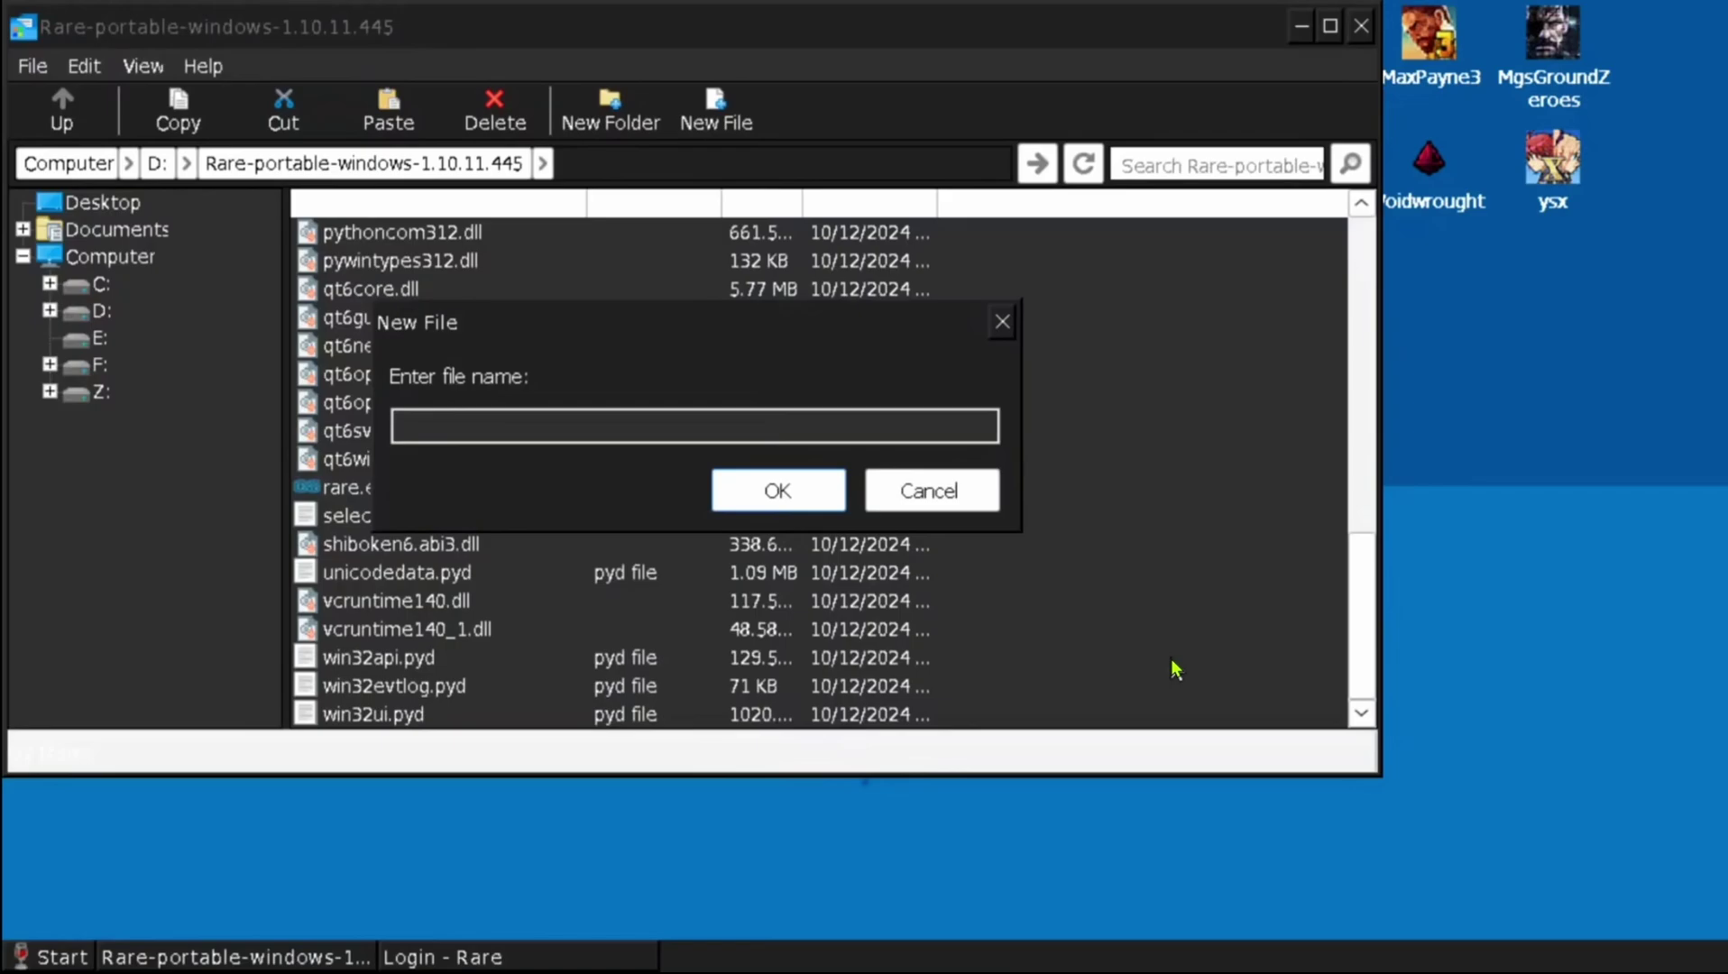
text(code.txt)
click(784, 497)
scroll(848, 523, down, 5)
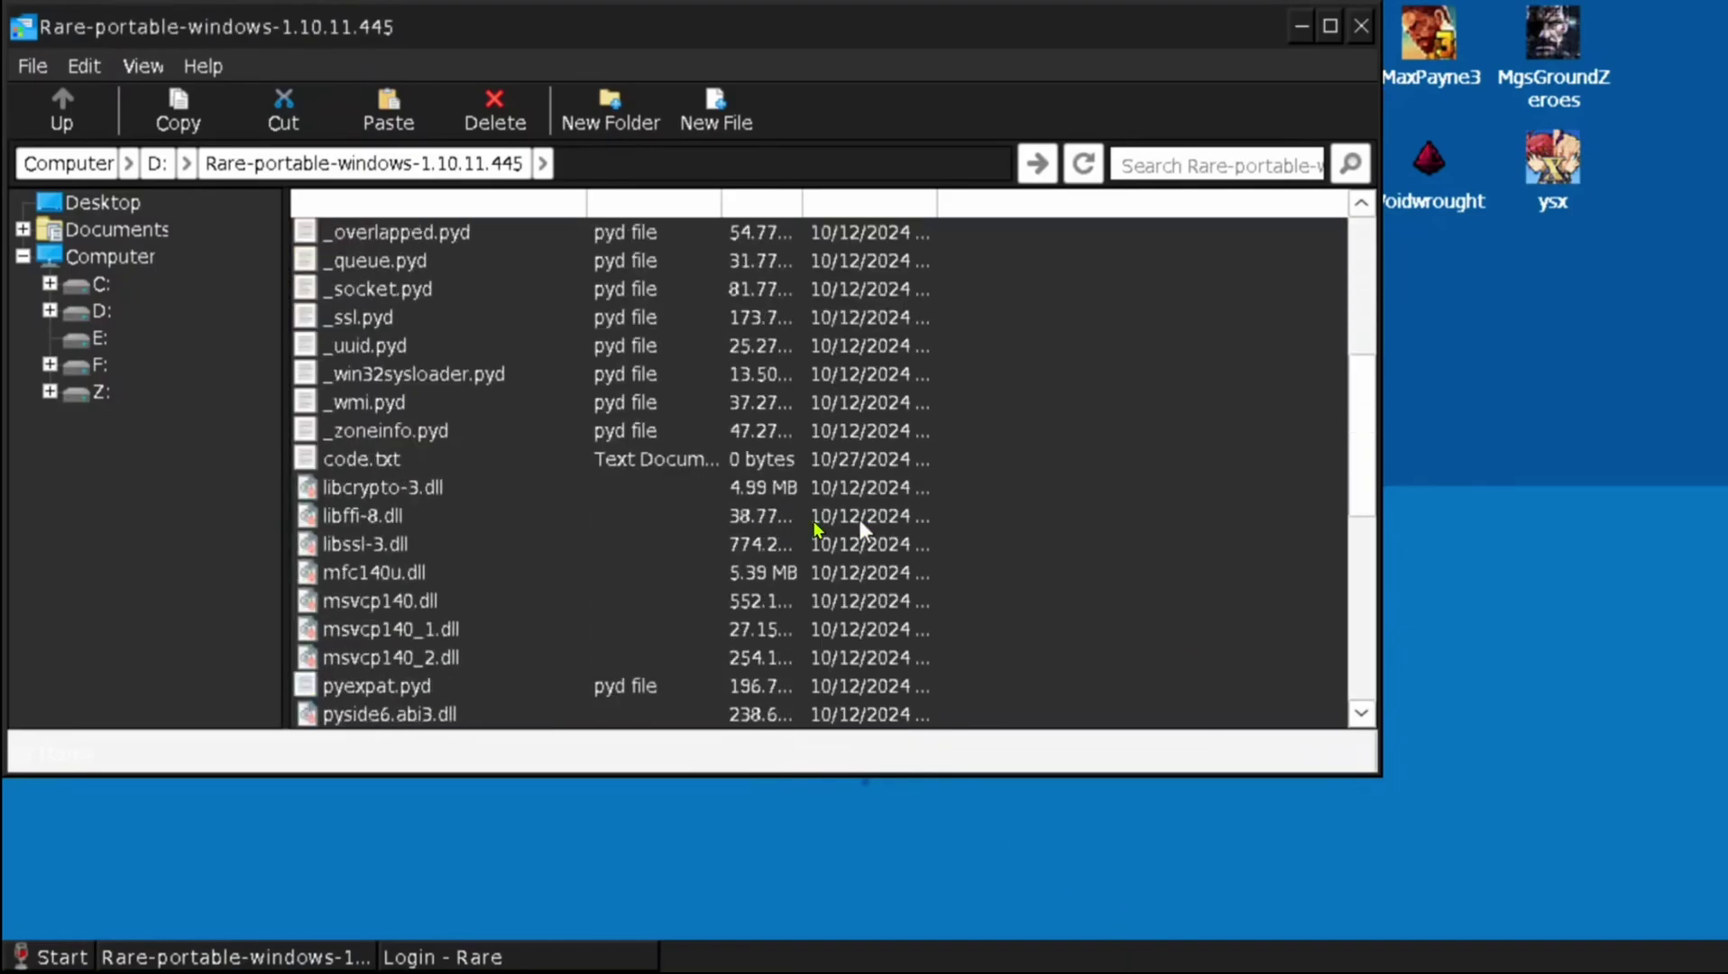
scroll(396, 460, down, 7)
click(408, 167)
scroll(390, 460, down, 5)
Step: Paste the Epic login link into code.txt in Notepad and save it
click(391, 462)
double_click(391, 461)
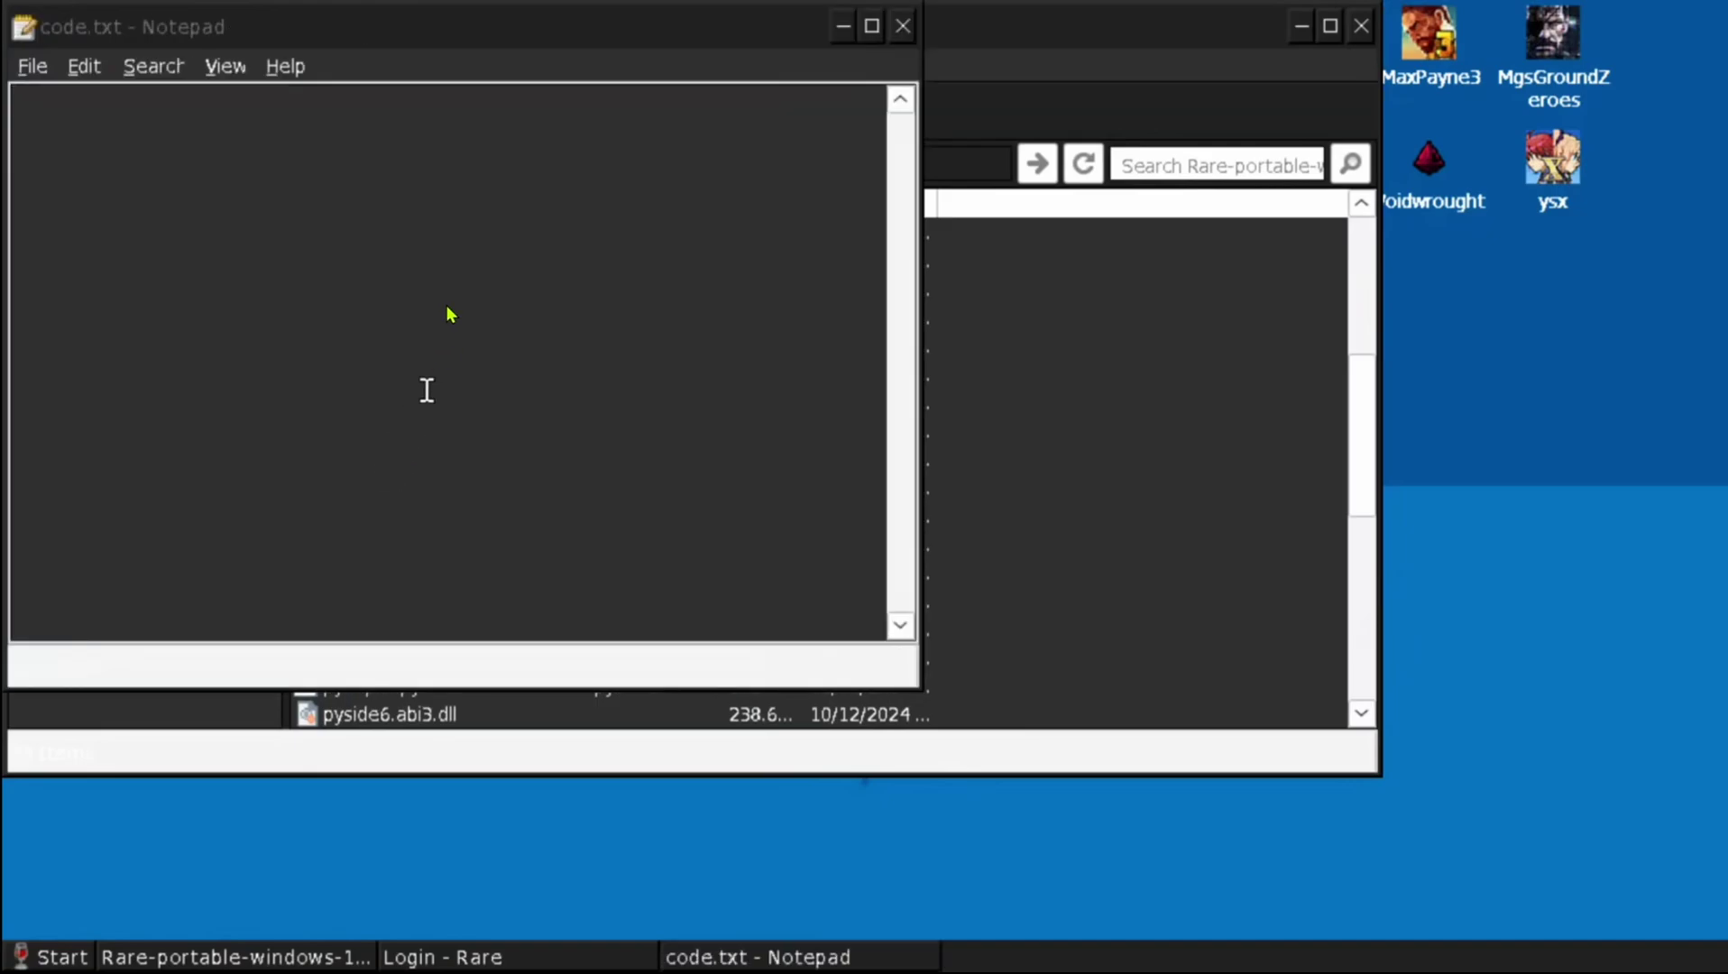
click(84, 66)
click(141, 201)
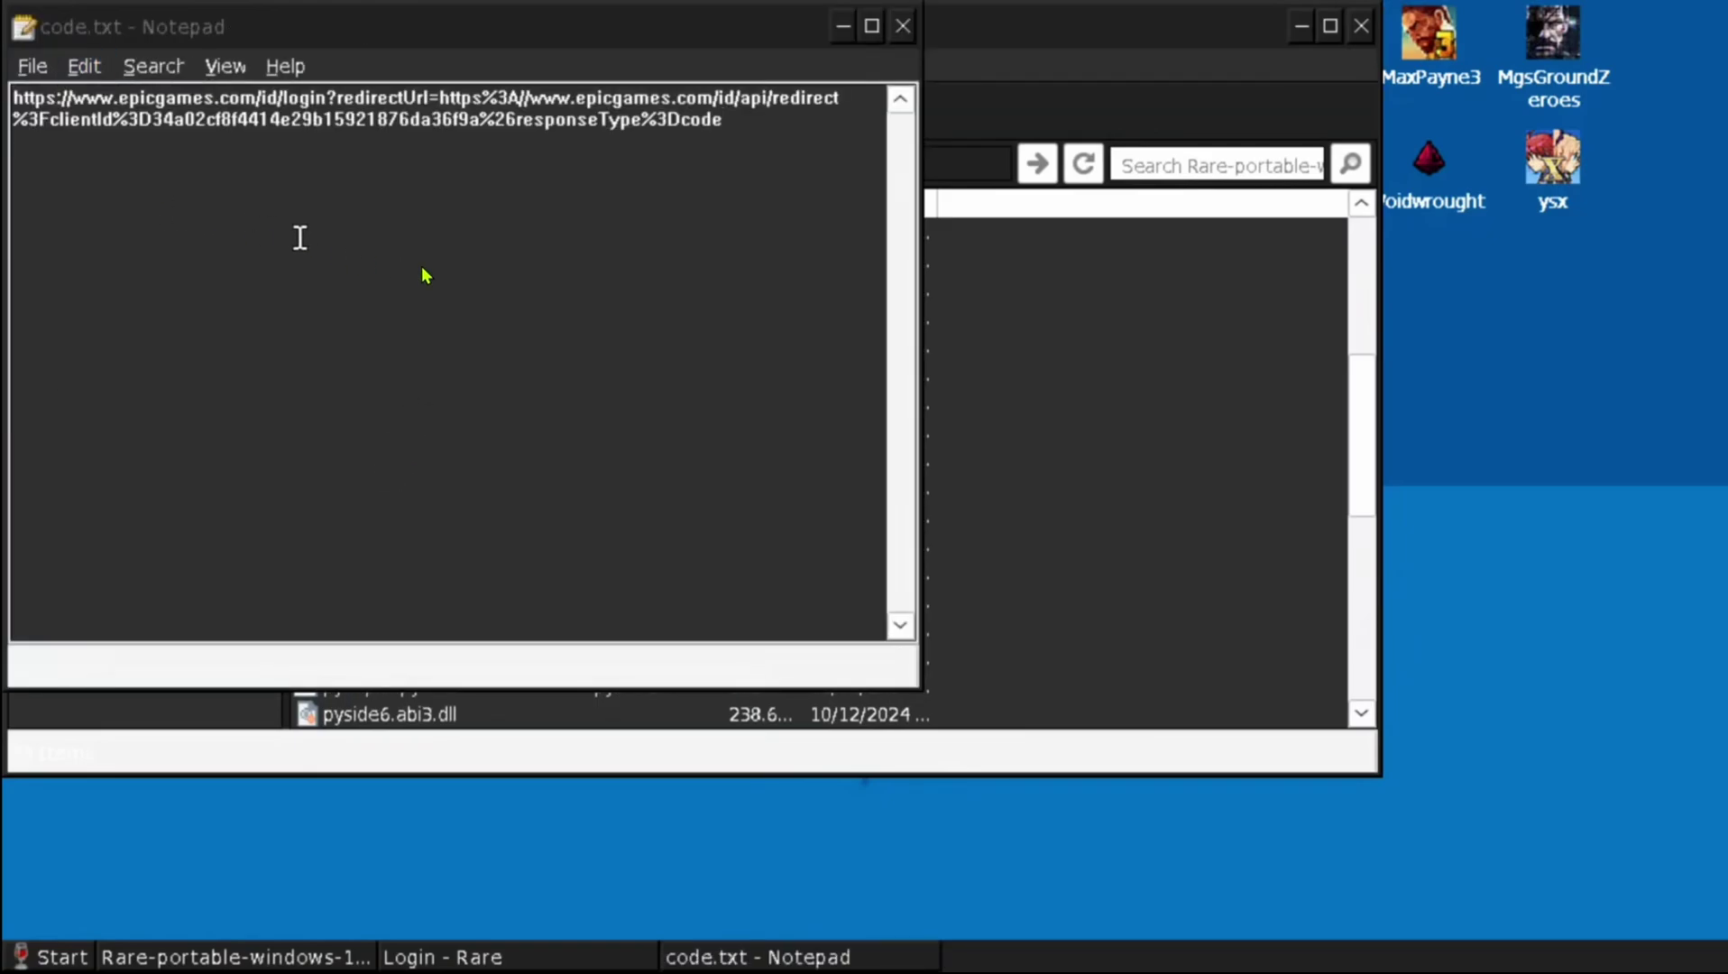
click(30, 66)
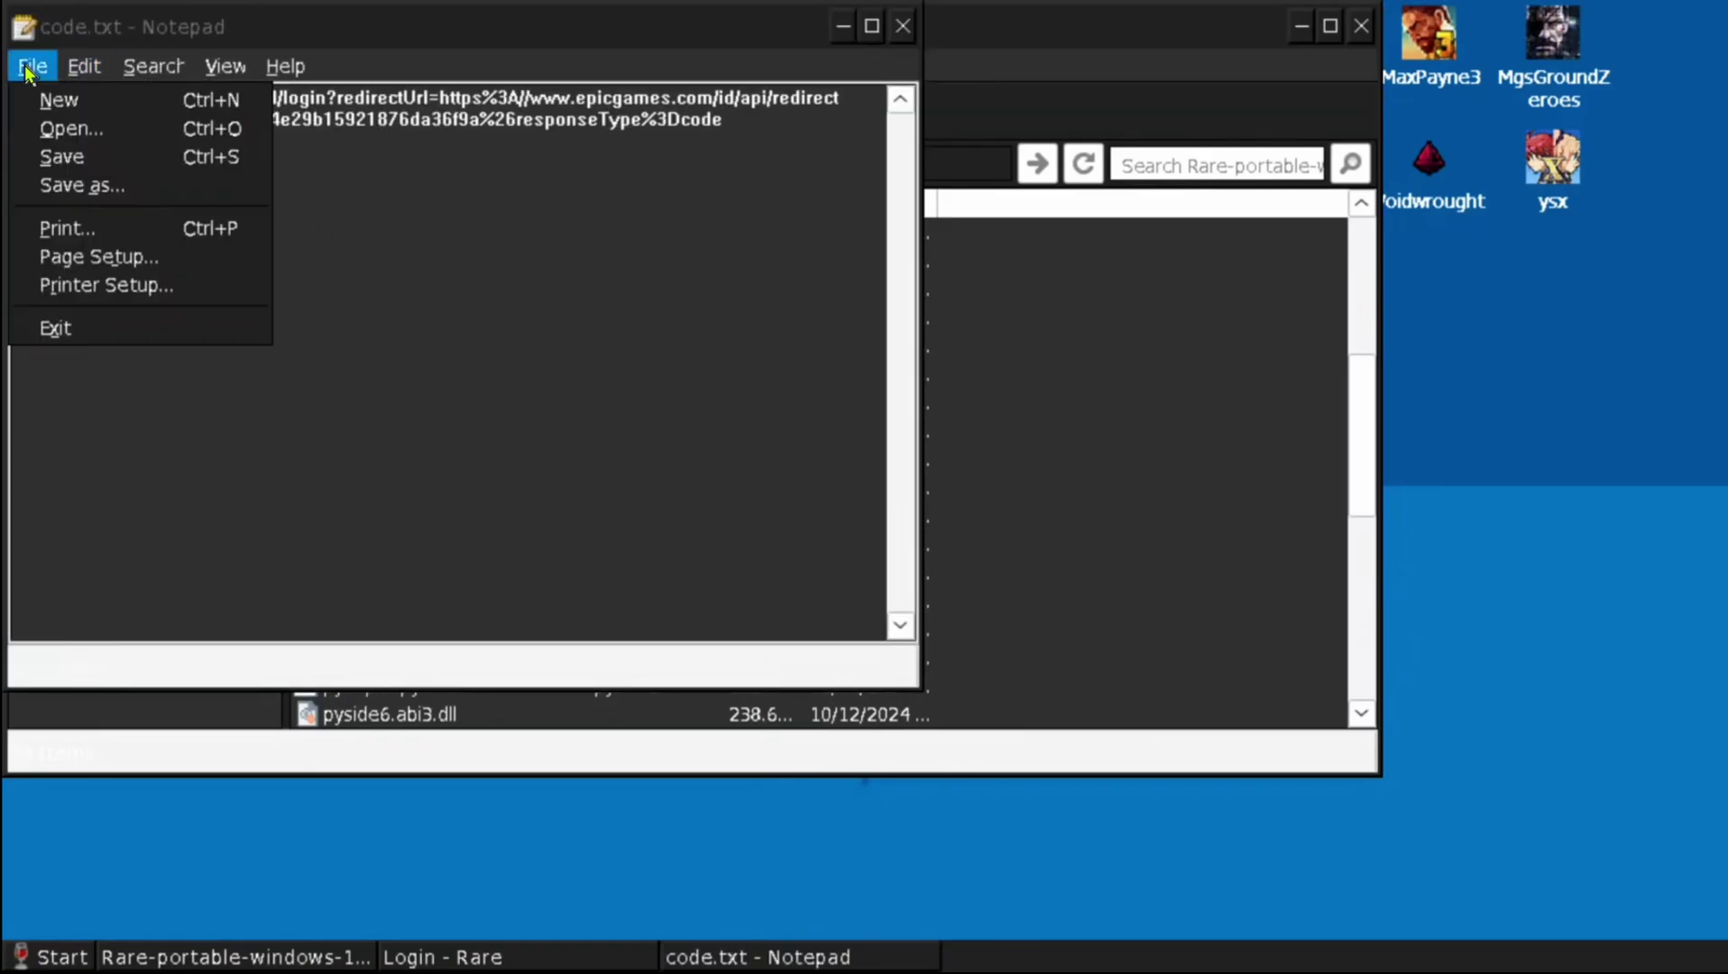
click(95, 158)
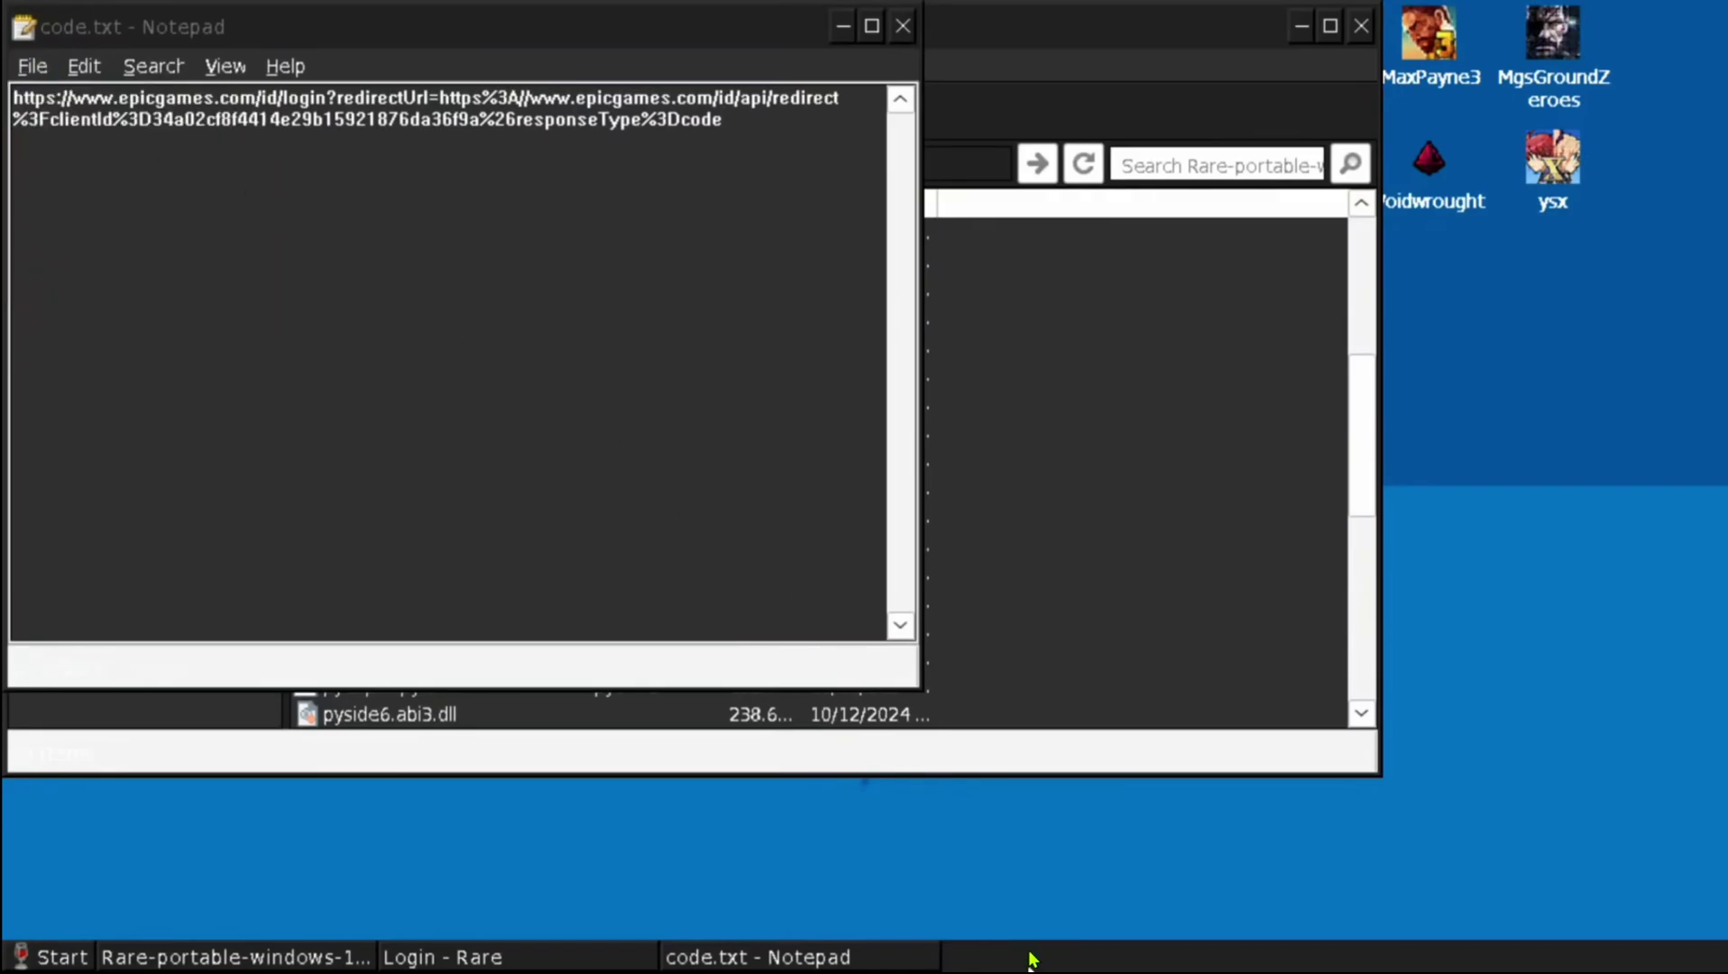
Step: Open code.txt from the Rare-portable-windows-1.10.11.445 folder in the Android text editor
key(alt+Tab)
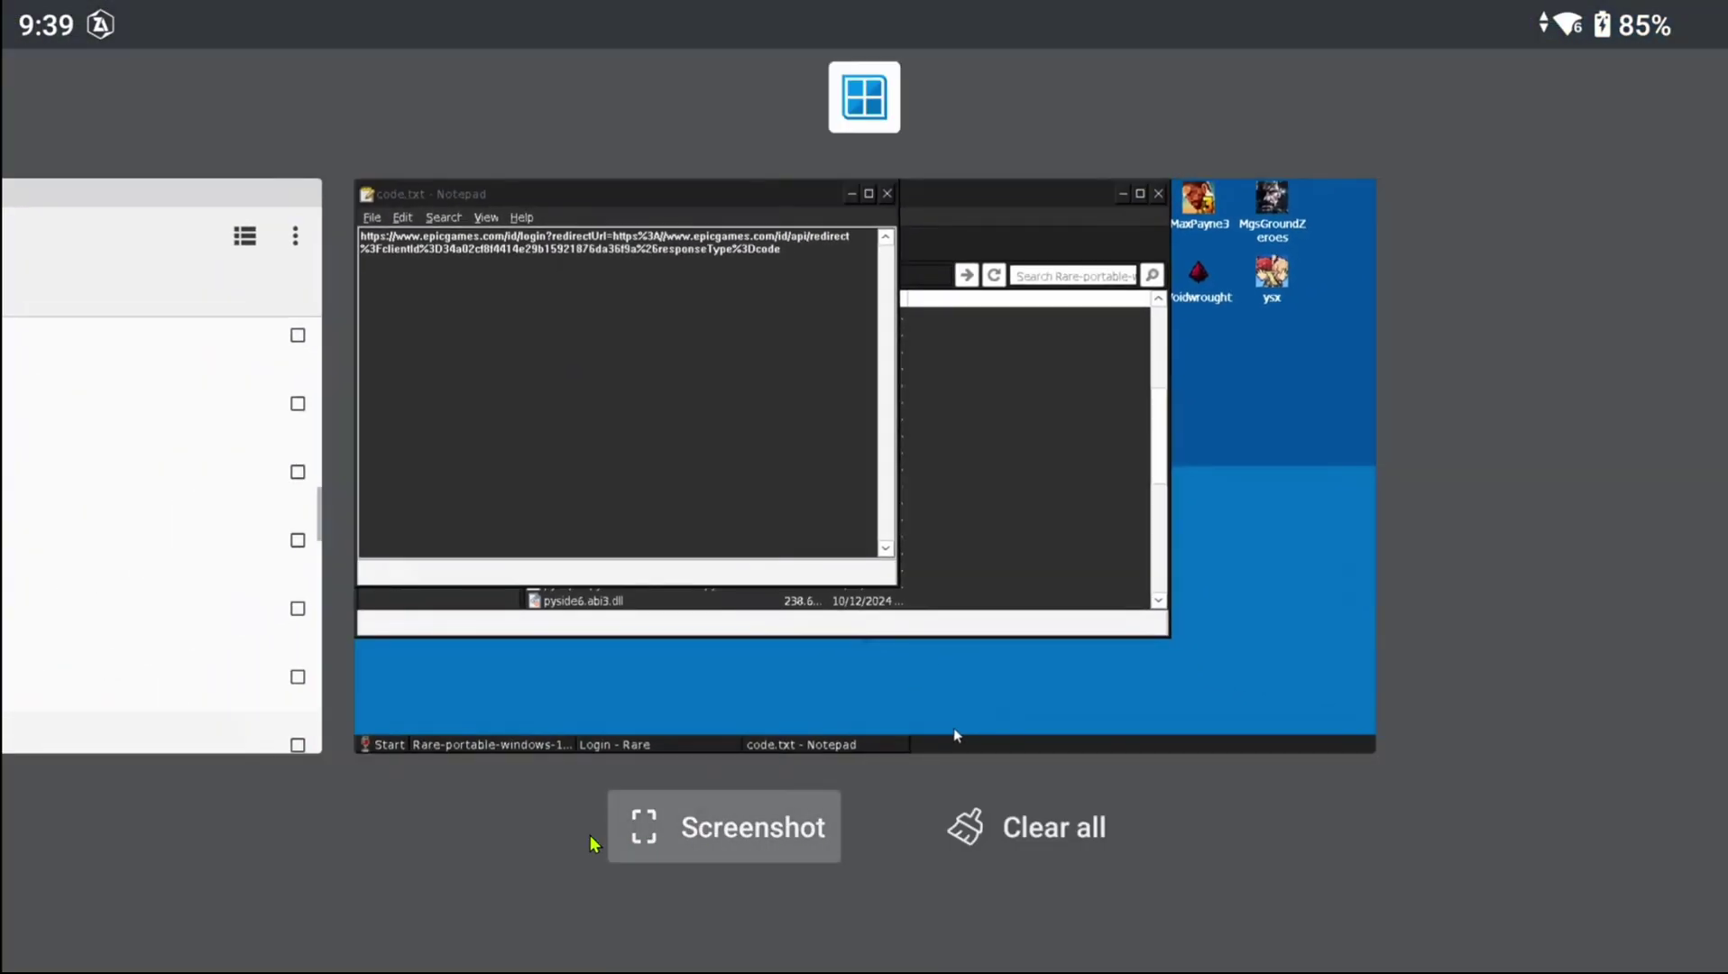
click(397, 848)
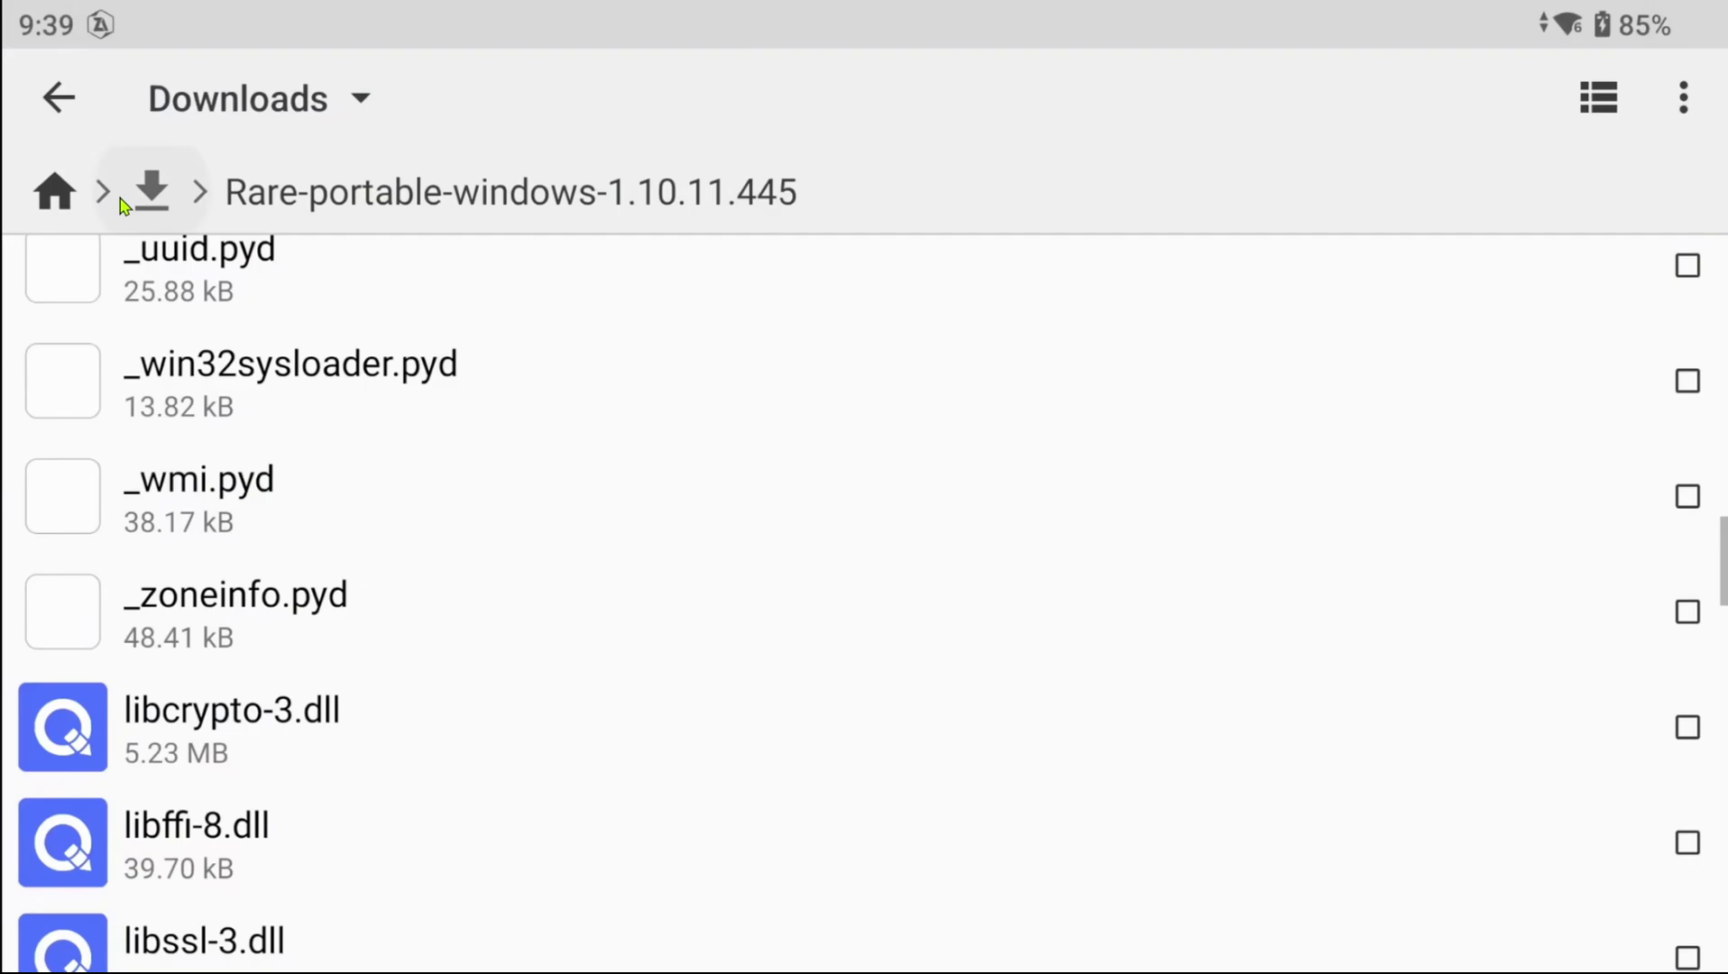
click(155, 194)
click(356, 305)
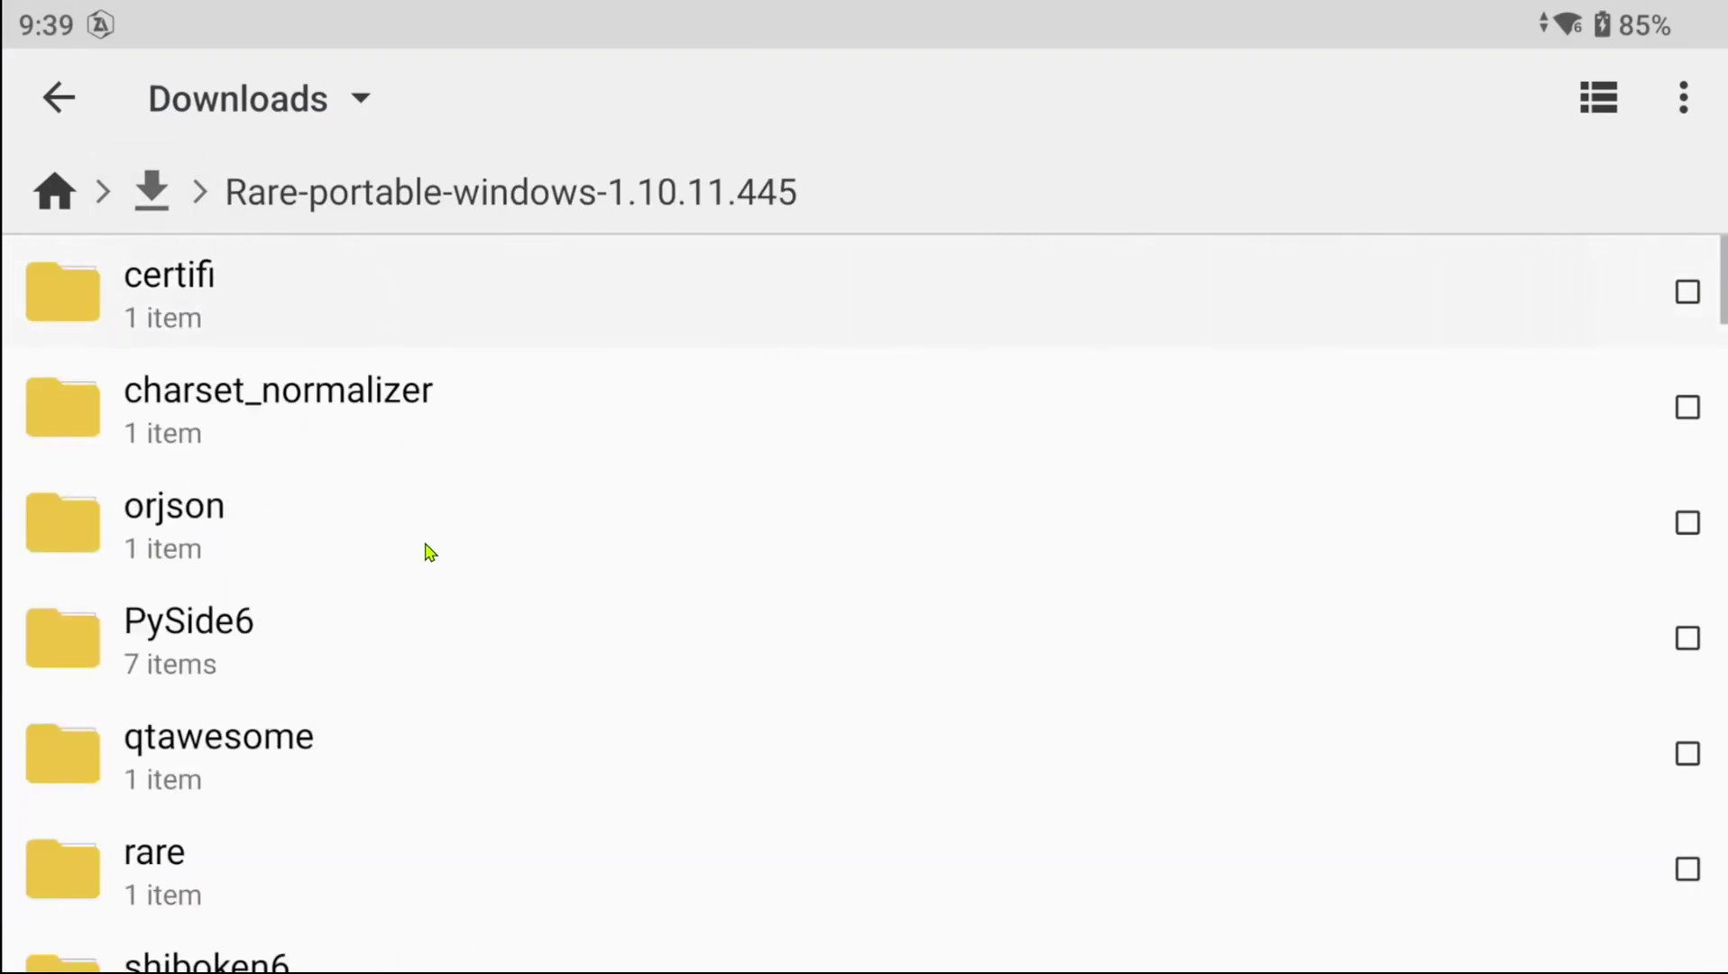
scroll(405, 661, down, 5)
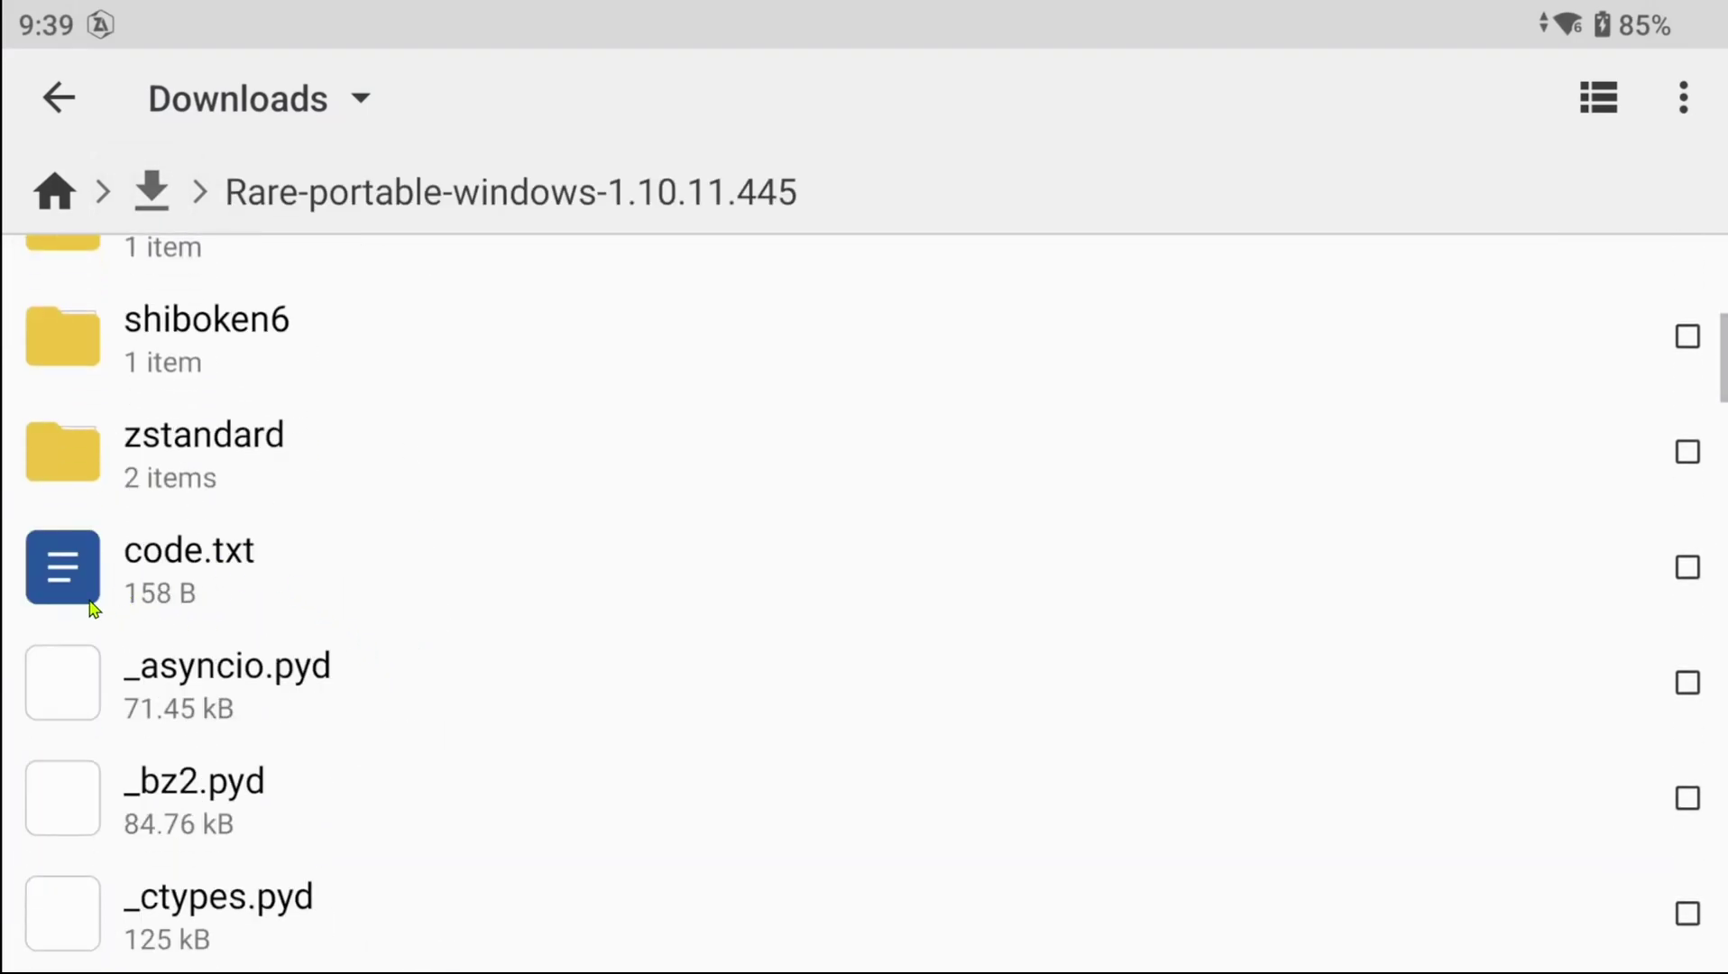
click(177, 590)
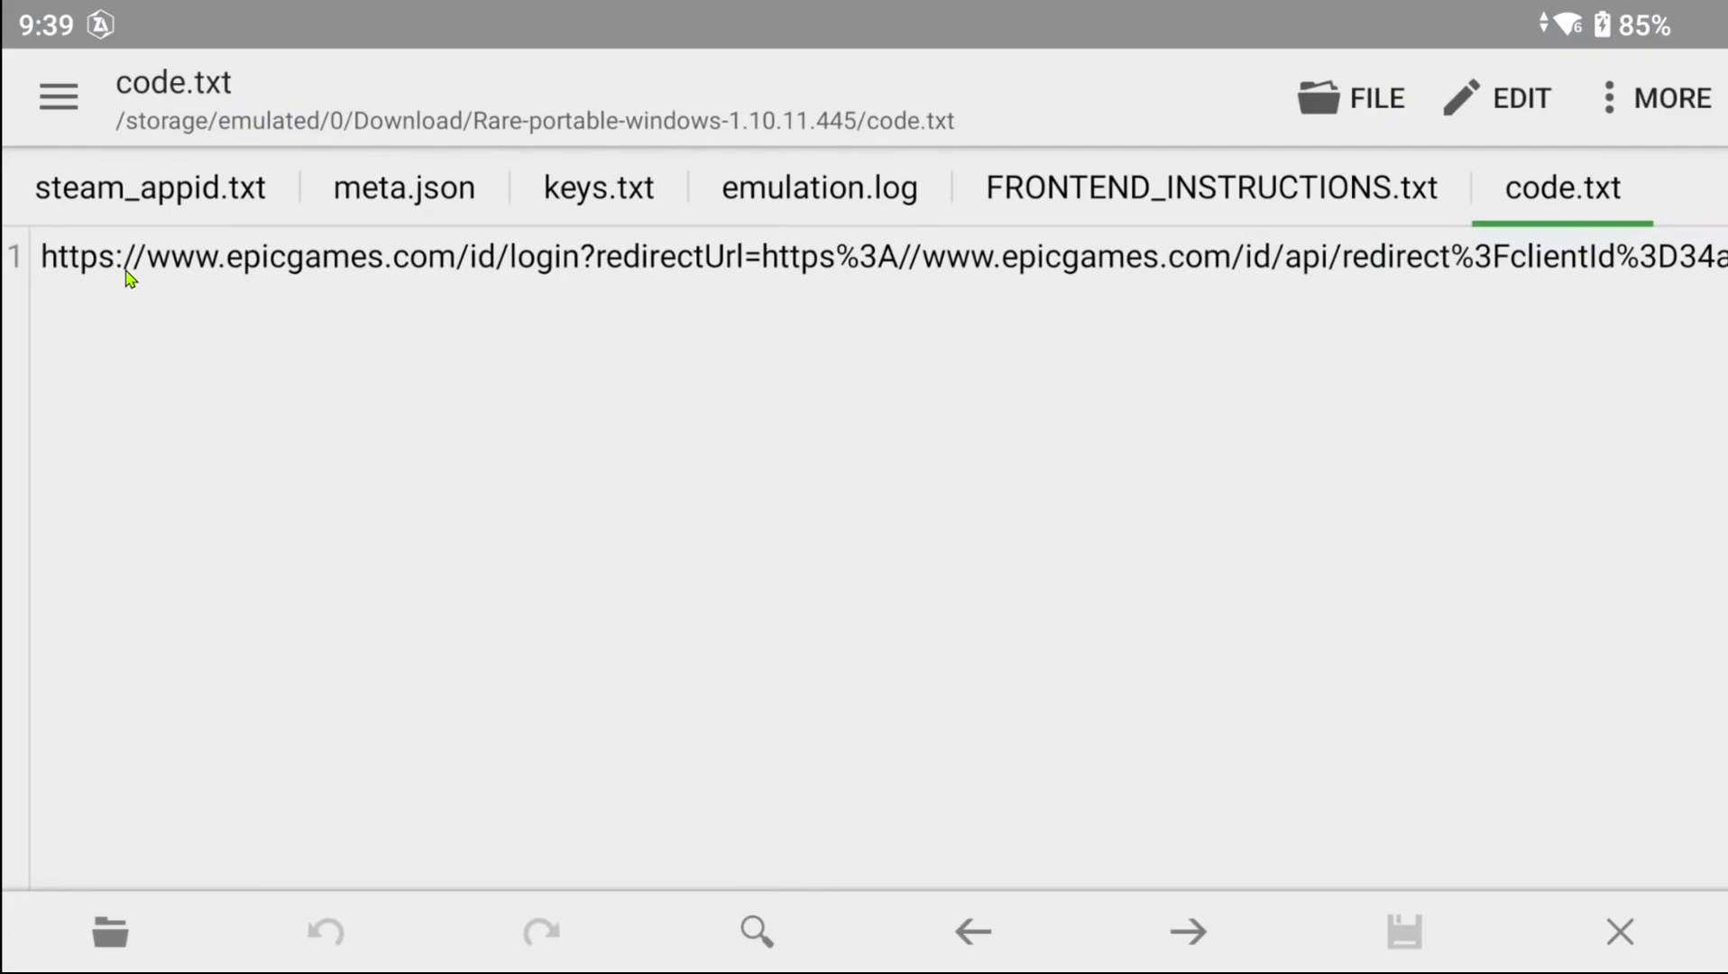
Step: Select the whole Epic login link in code.txt and copy it
right_click(127, 271)
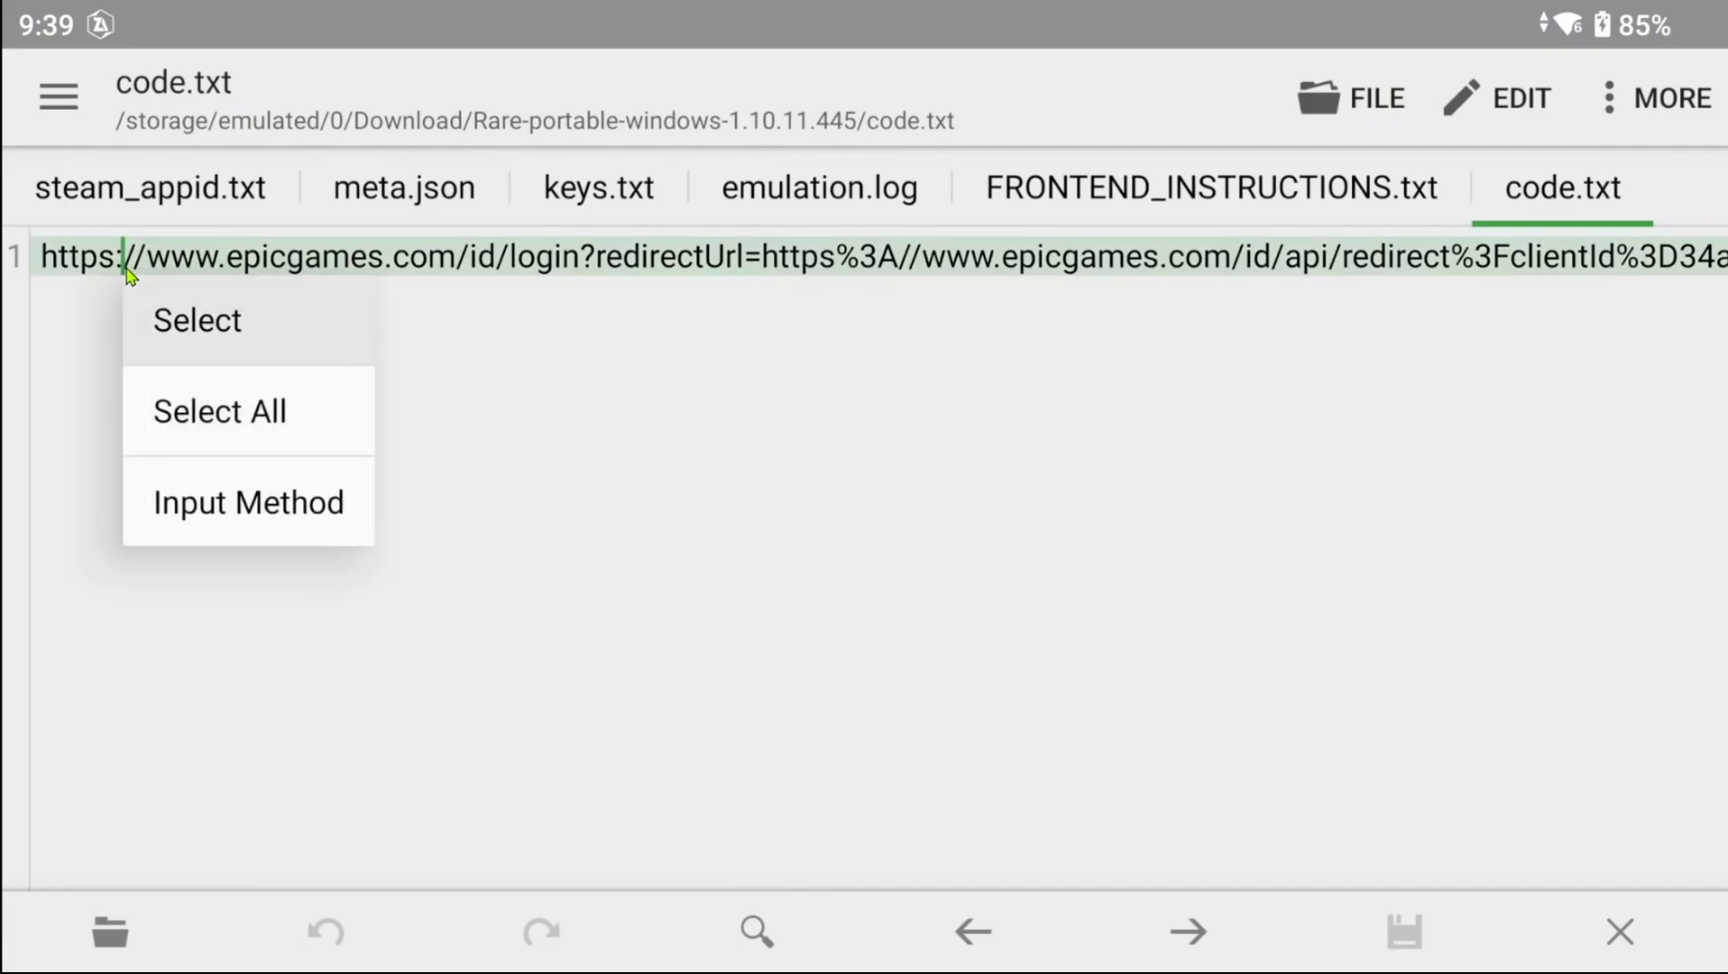
click(217, 431)
click(736, 163)
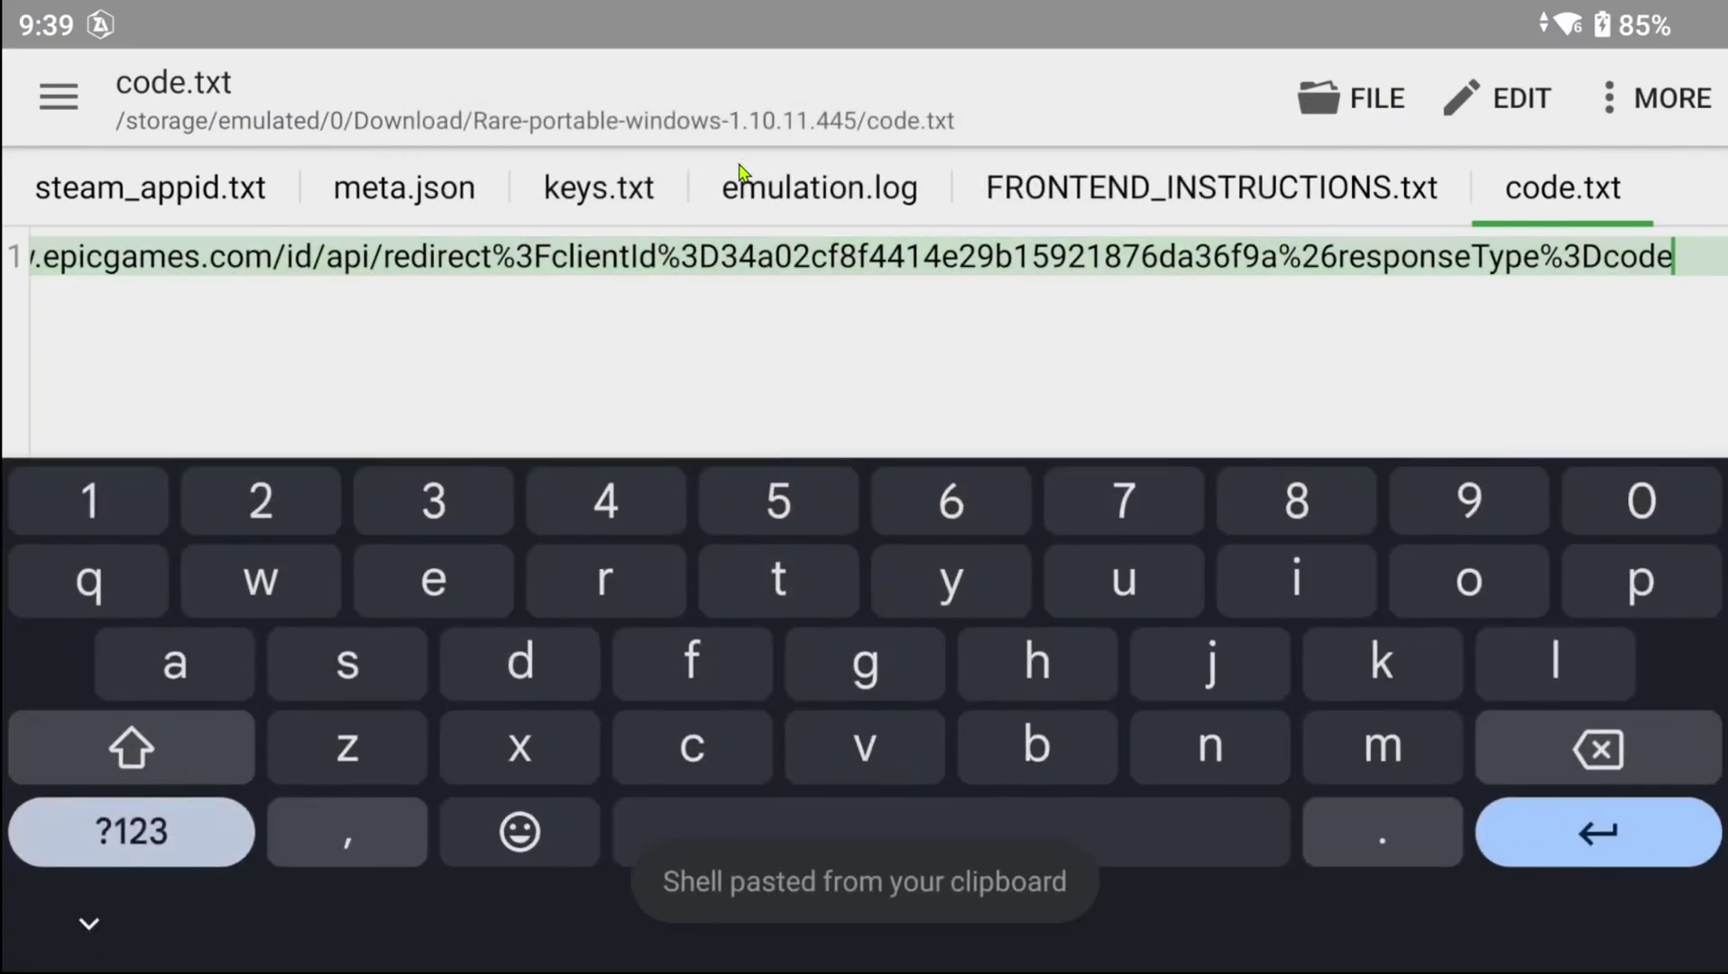
Step: Paste the Epic Games login link into Firefox's address bar and load it
key(alt+Tab)
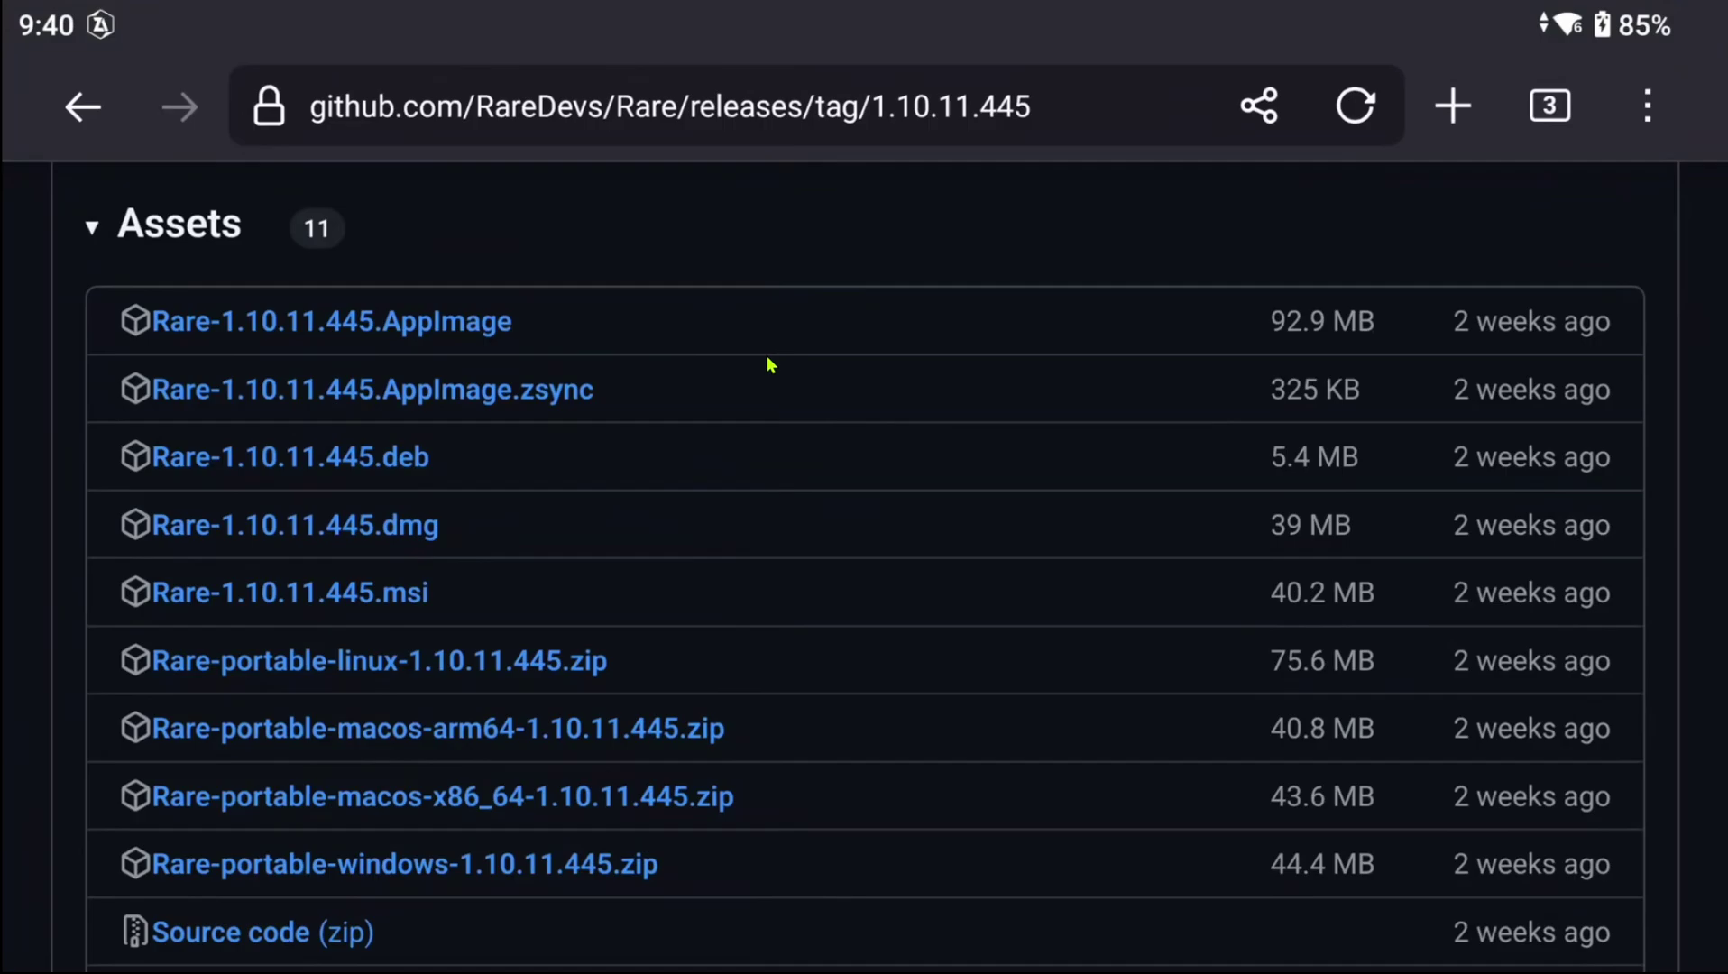
right_click(656, 115)
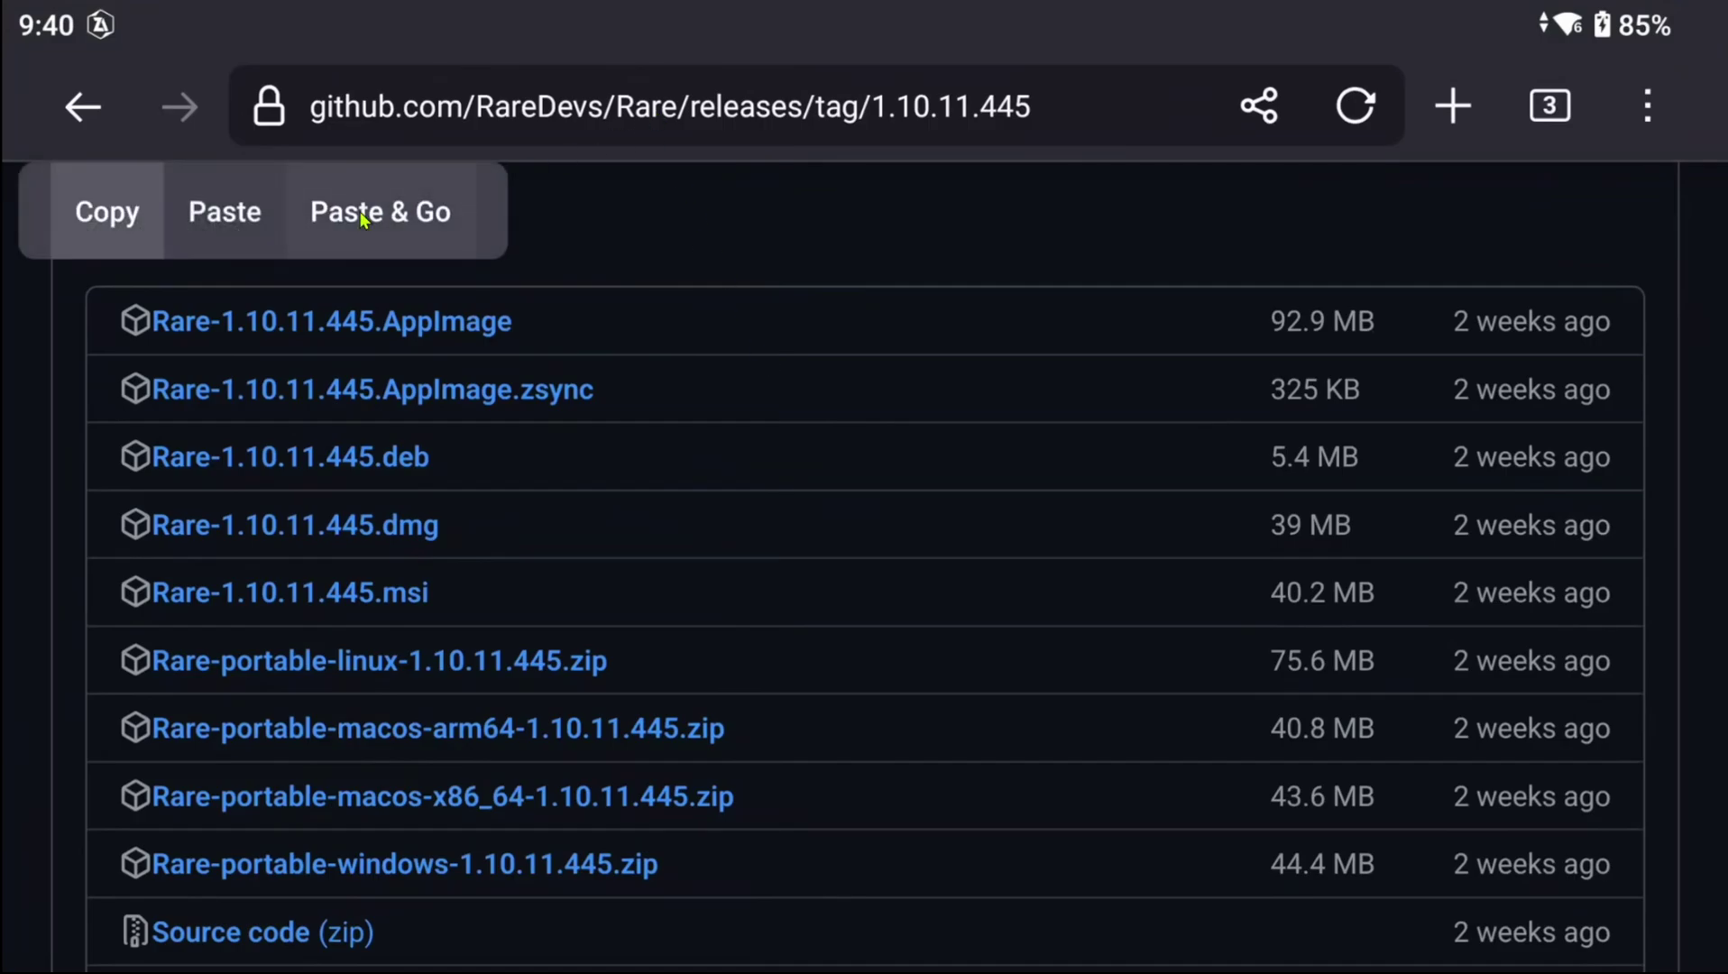
click(695, 114)
right_click(695, 114)
click(671, 229)
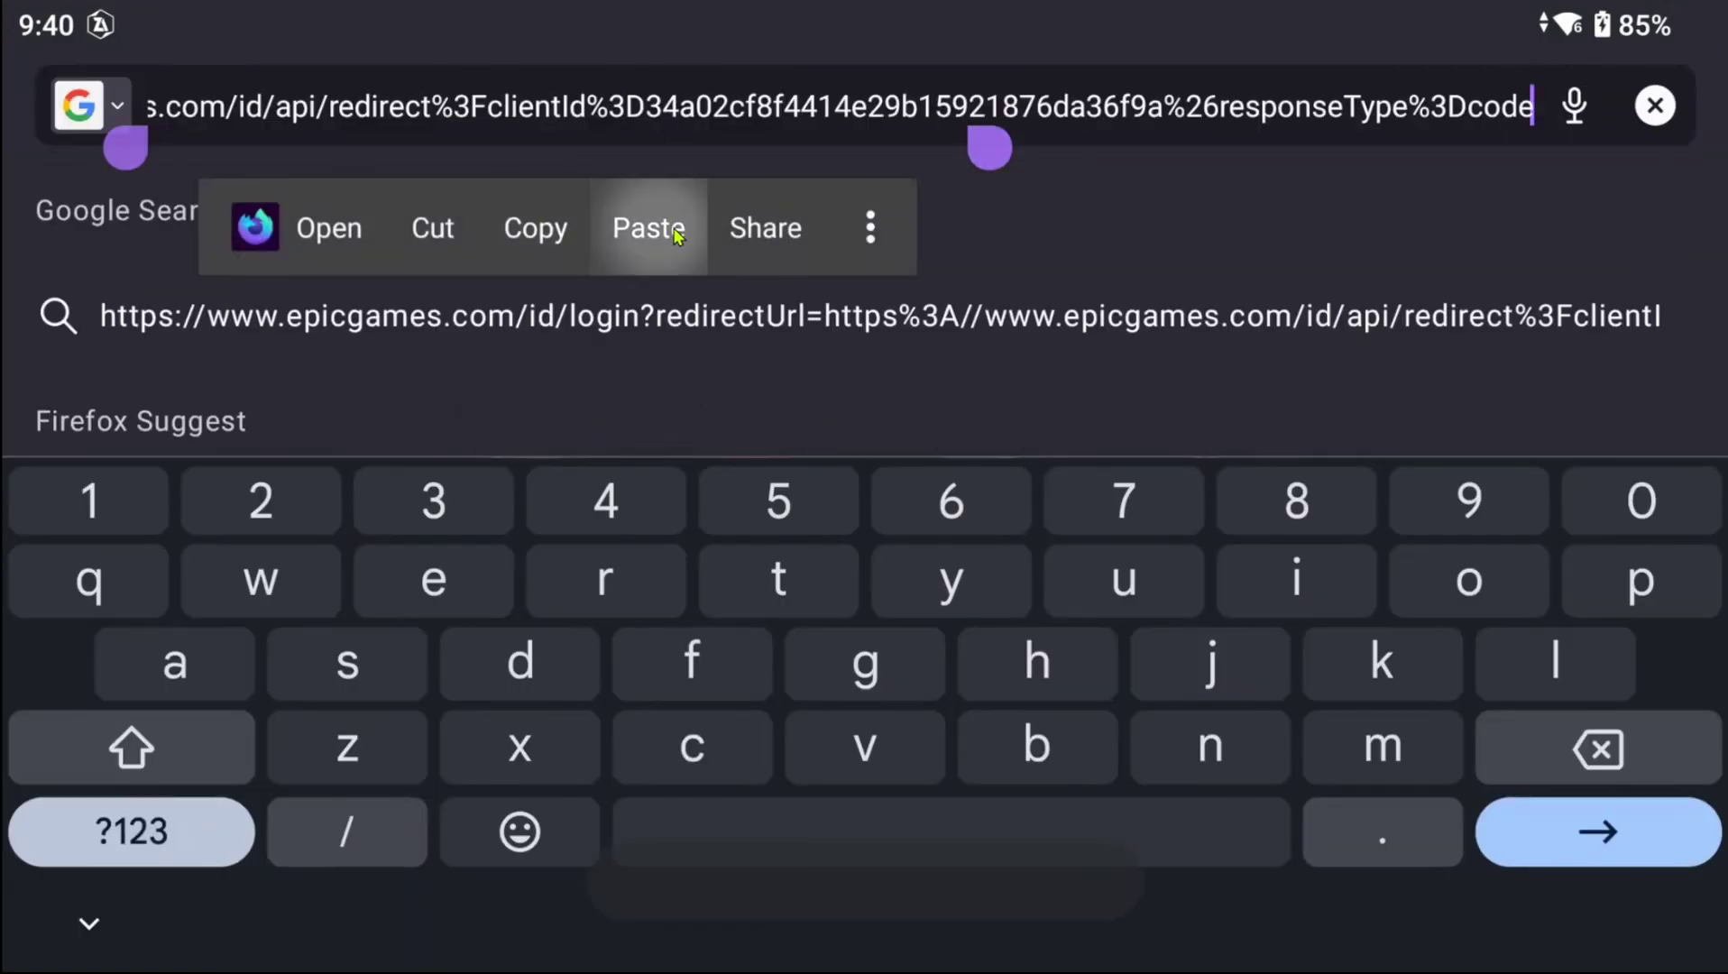
key(Return)
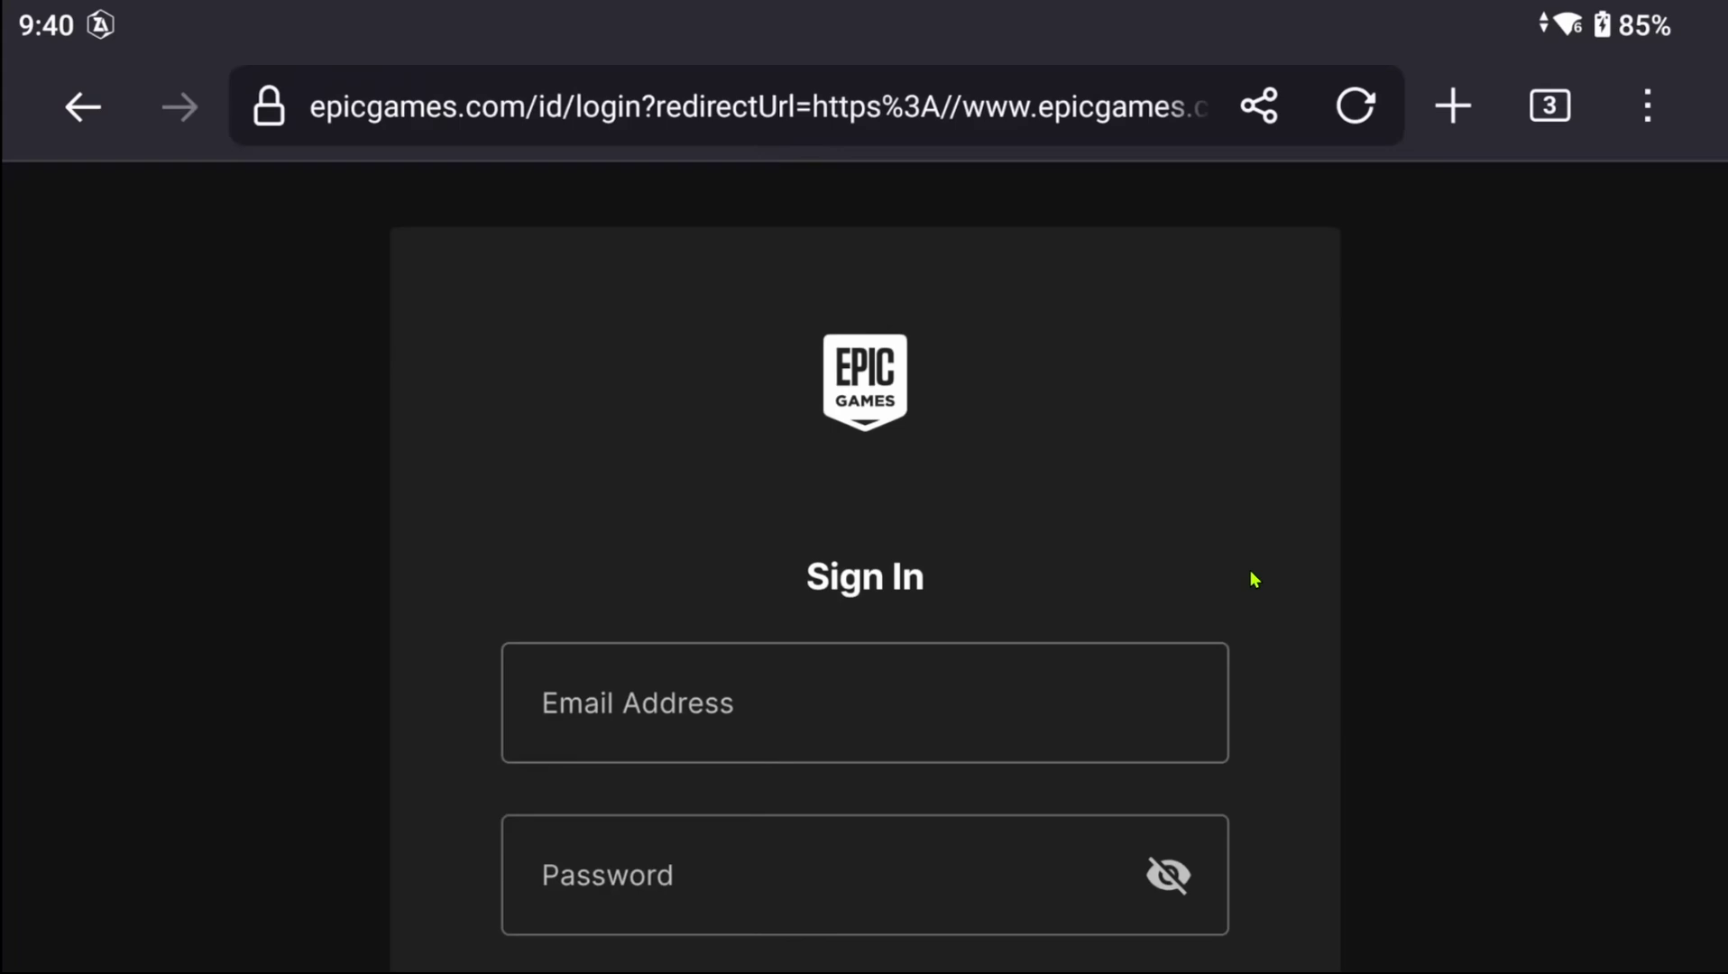
scroll(1187, 487, down, 5)
scroll(1187, 487, up, 3)
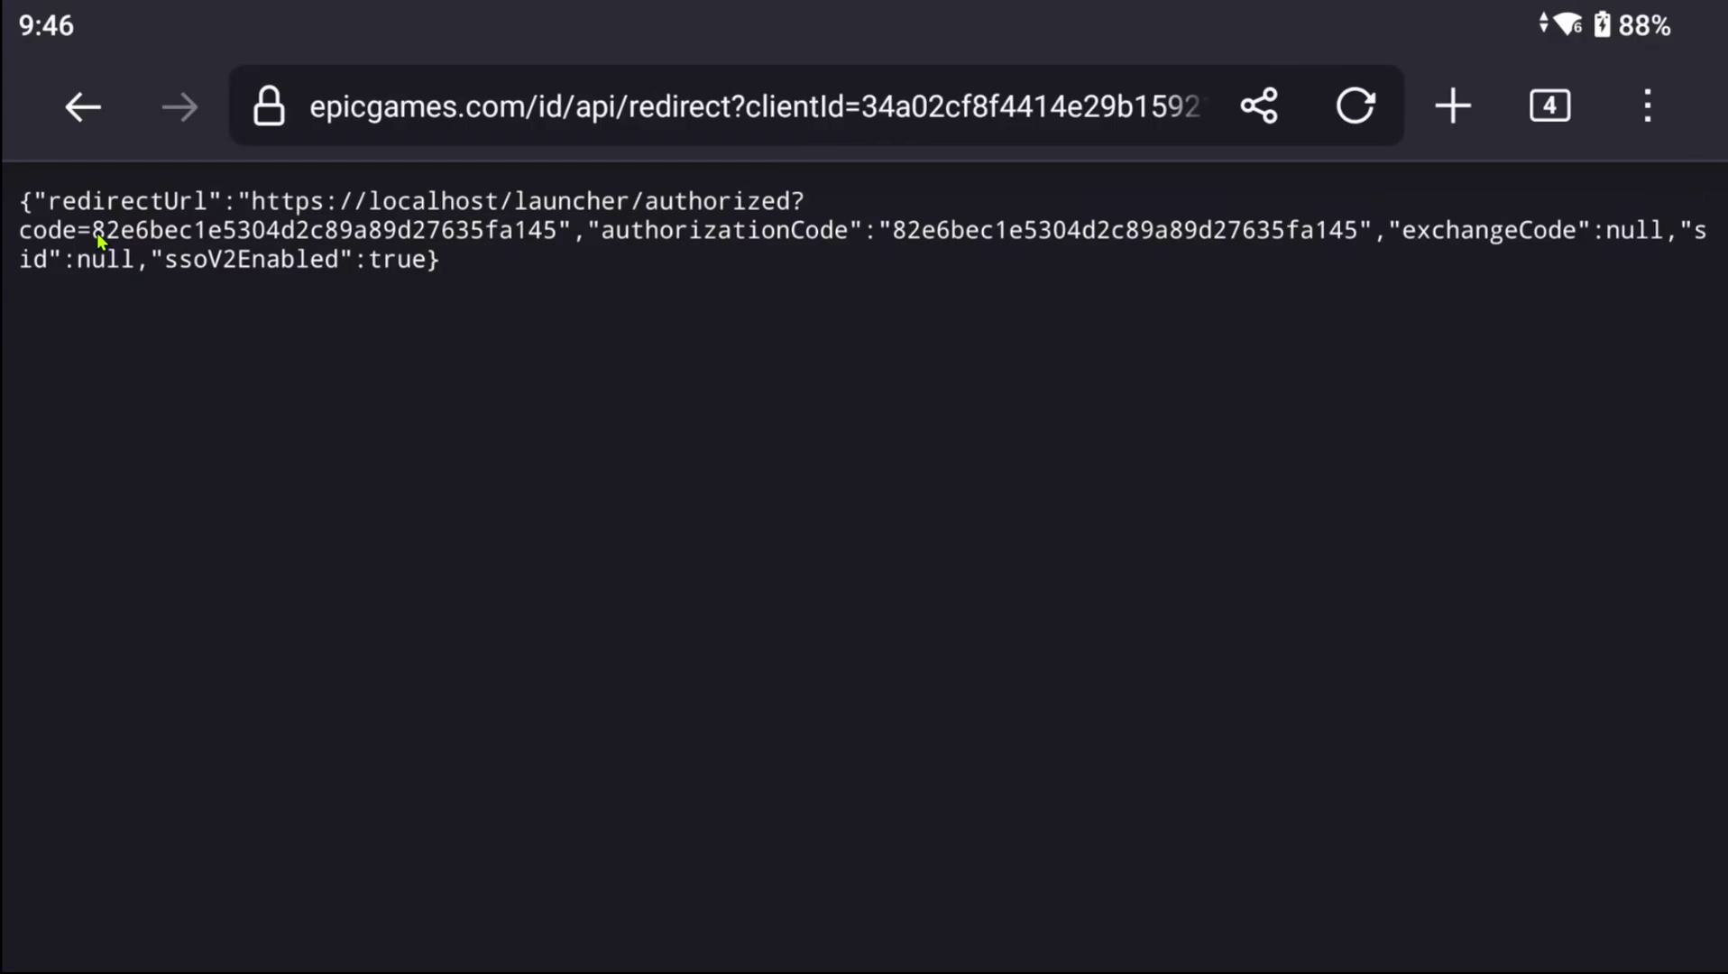
Step: Copy the authorization code value after code= on the redirect page
double_click(114, 234)
key(ctrl+c)
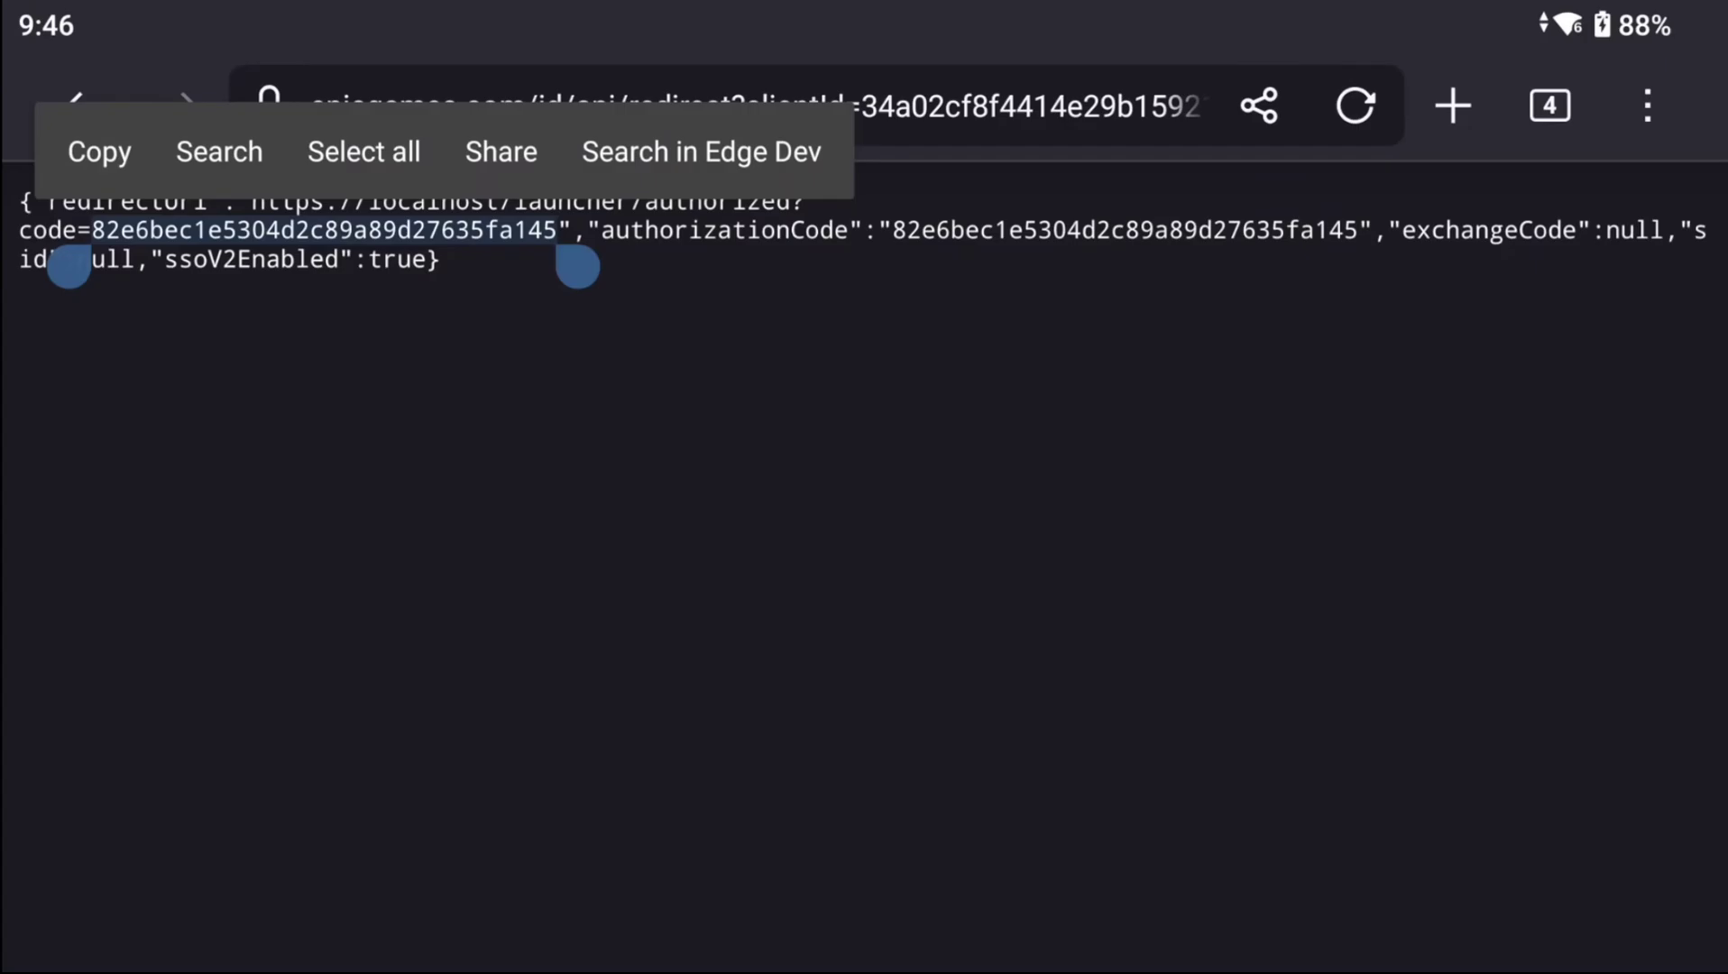
click(99, 151)
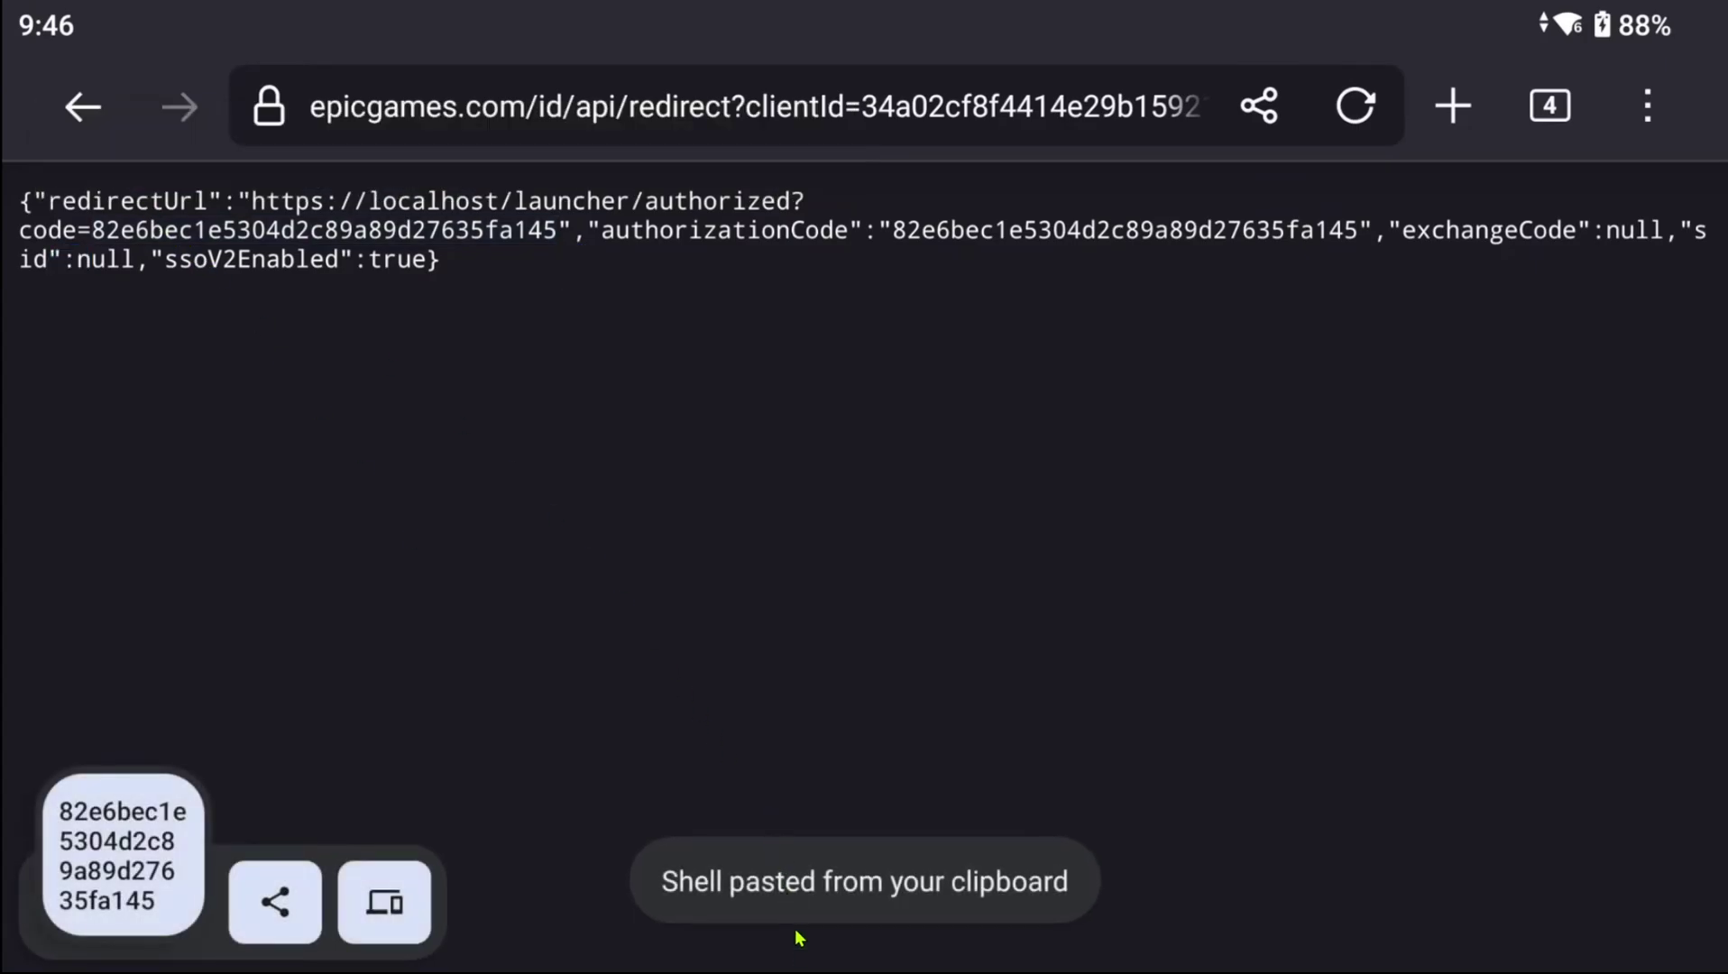
drag(803, 956, 806, 733)
Step: Paste the authorization code on line 3 of code.txt, below the login link, and save
scroll(486, 652, left, 3)
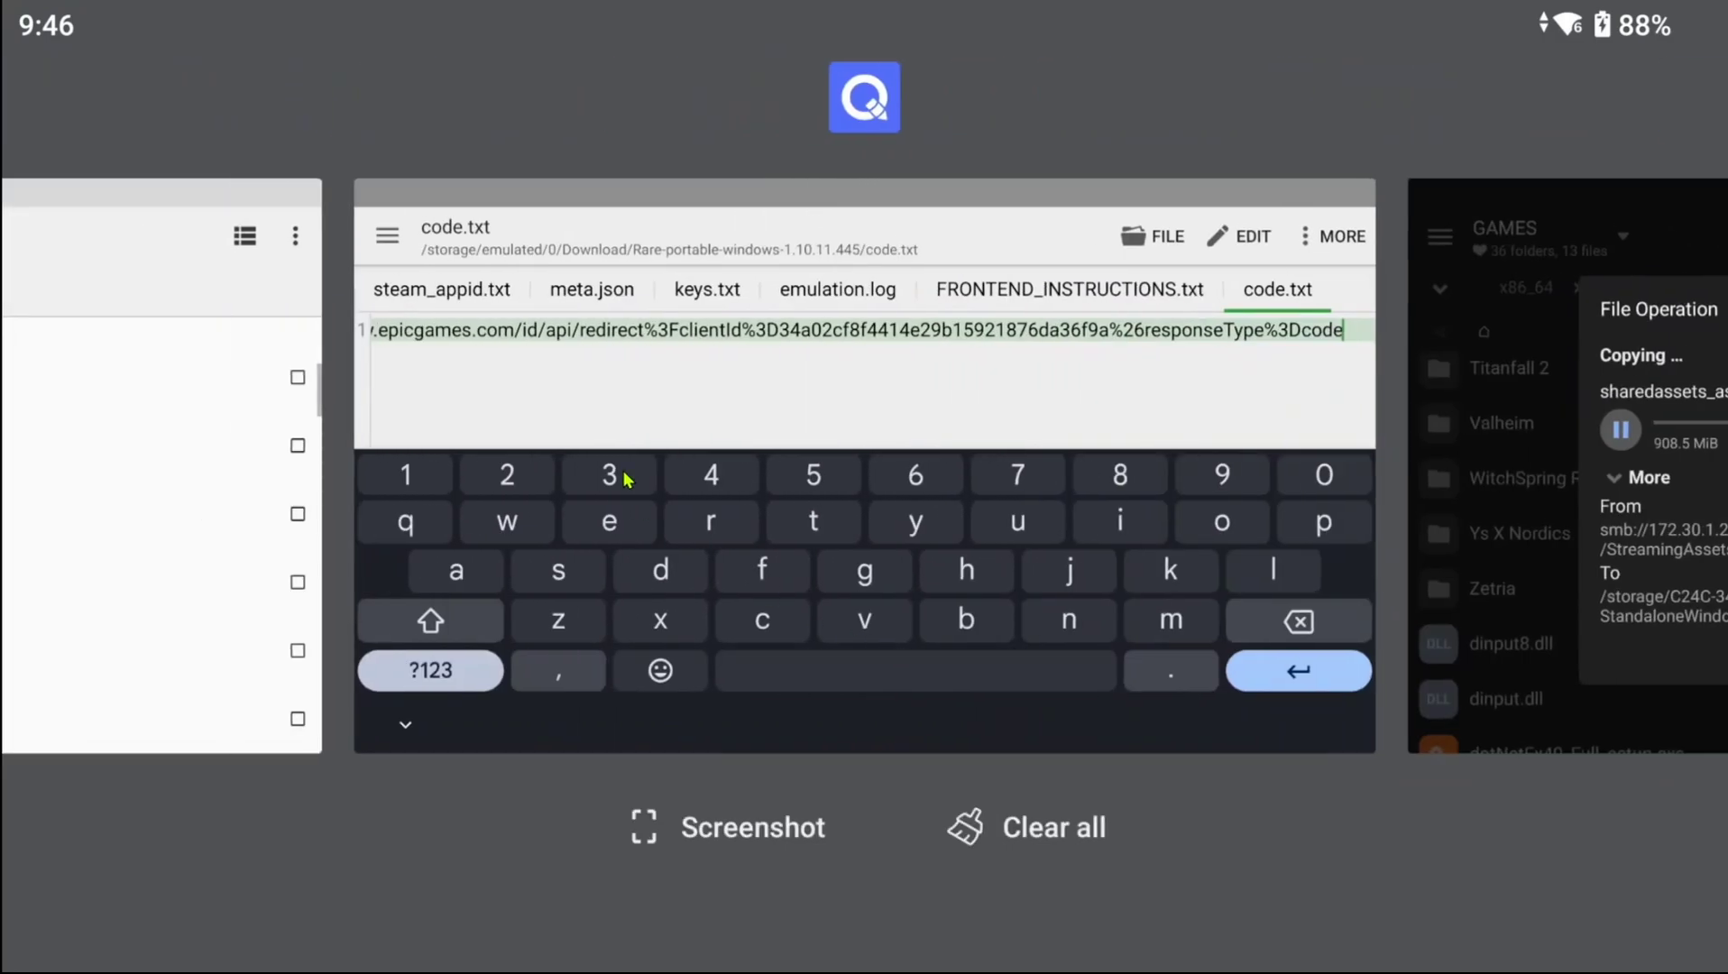
click(666, 373)
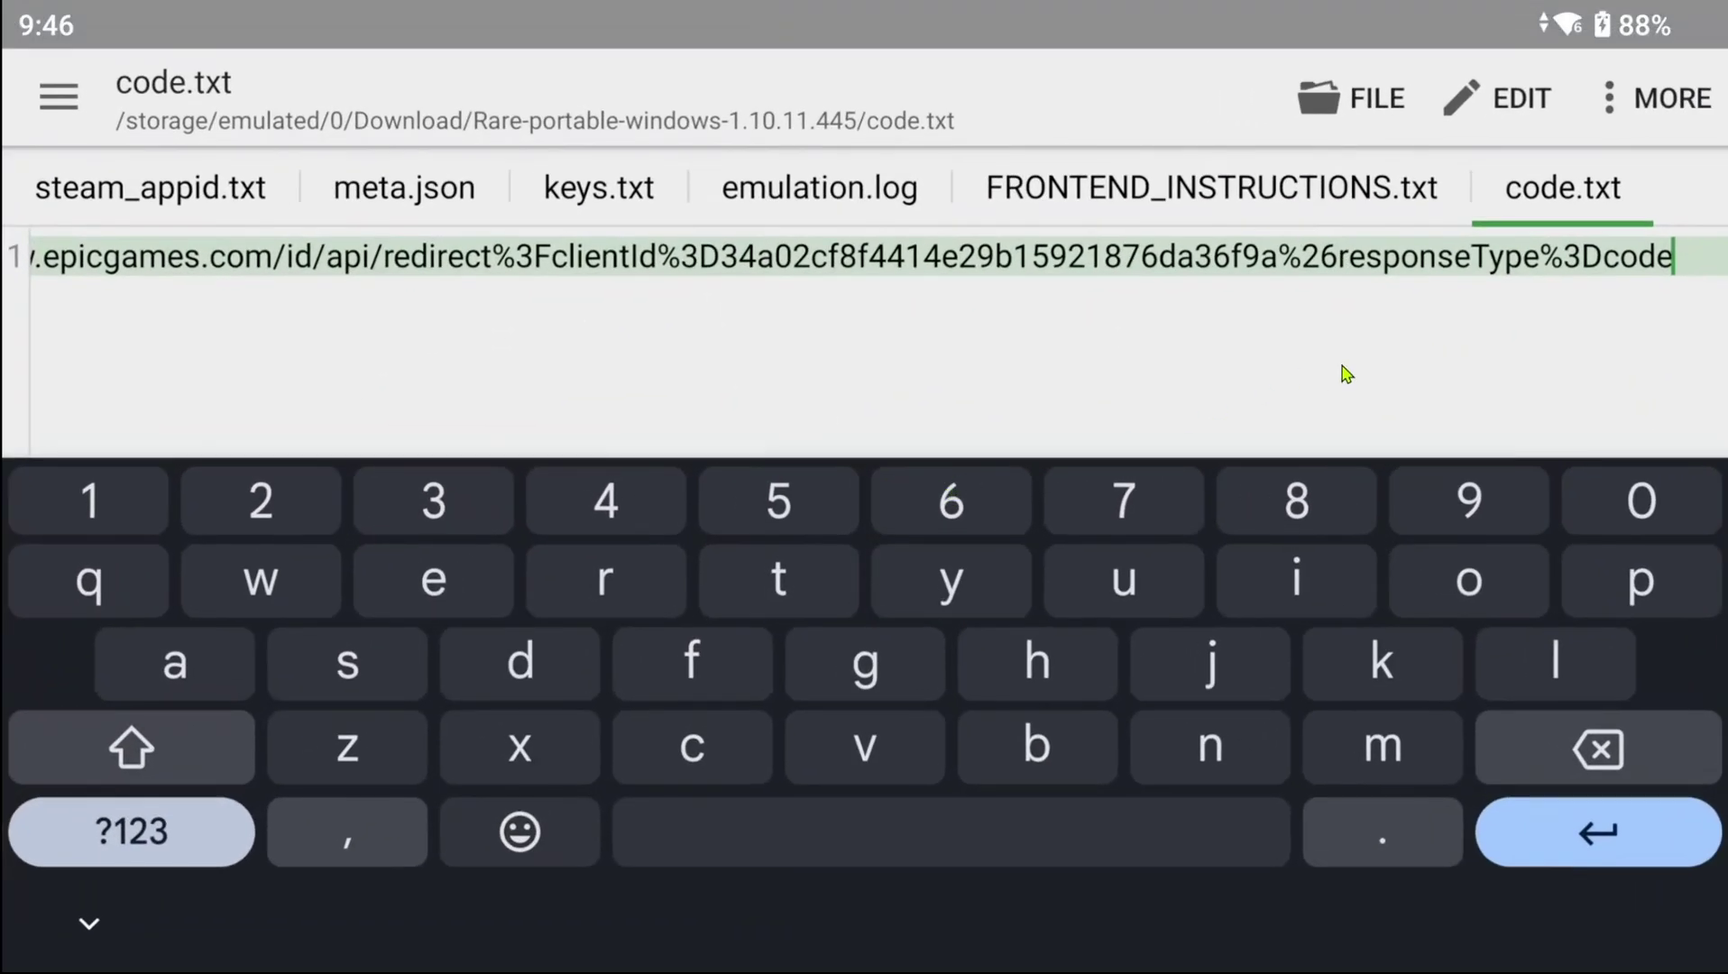
click(1364, 372)
click(1687, 275)
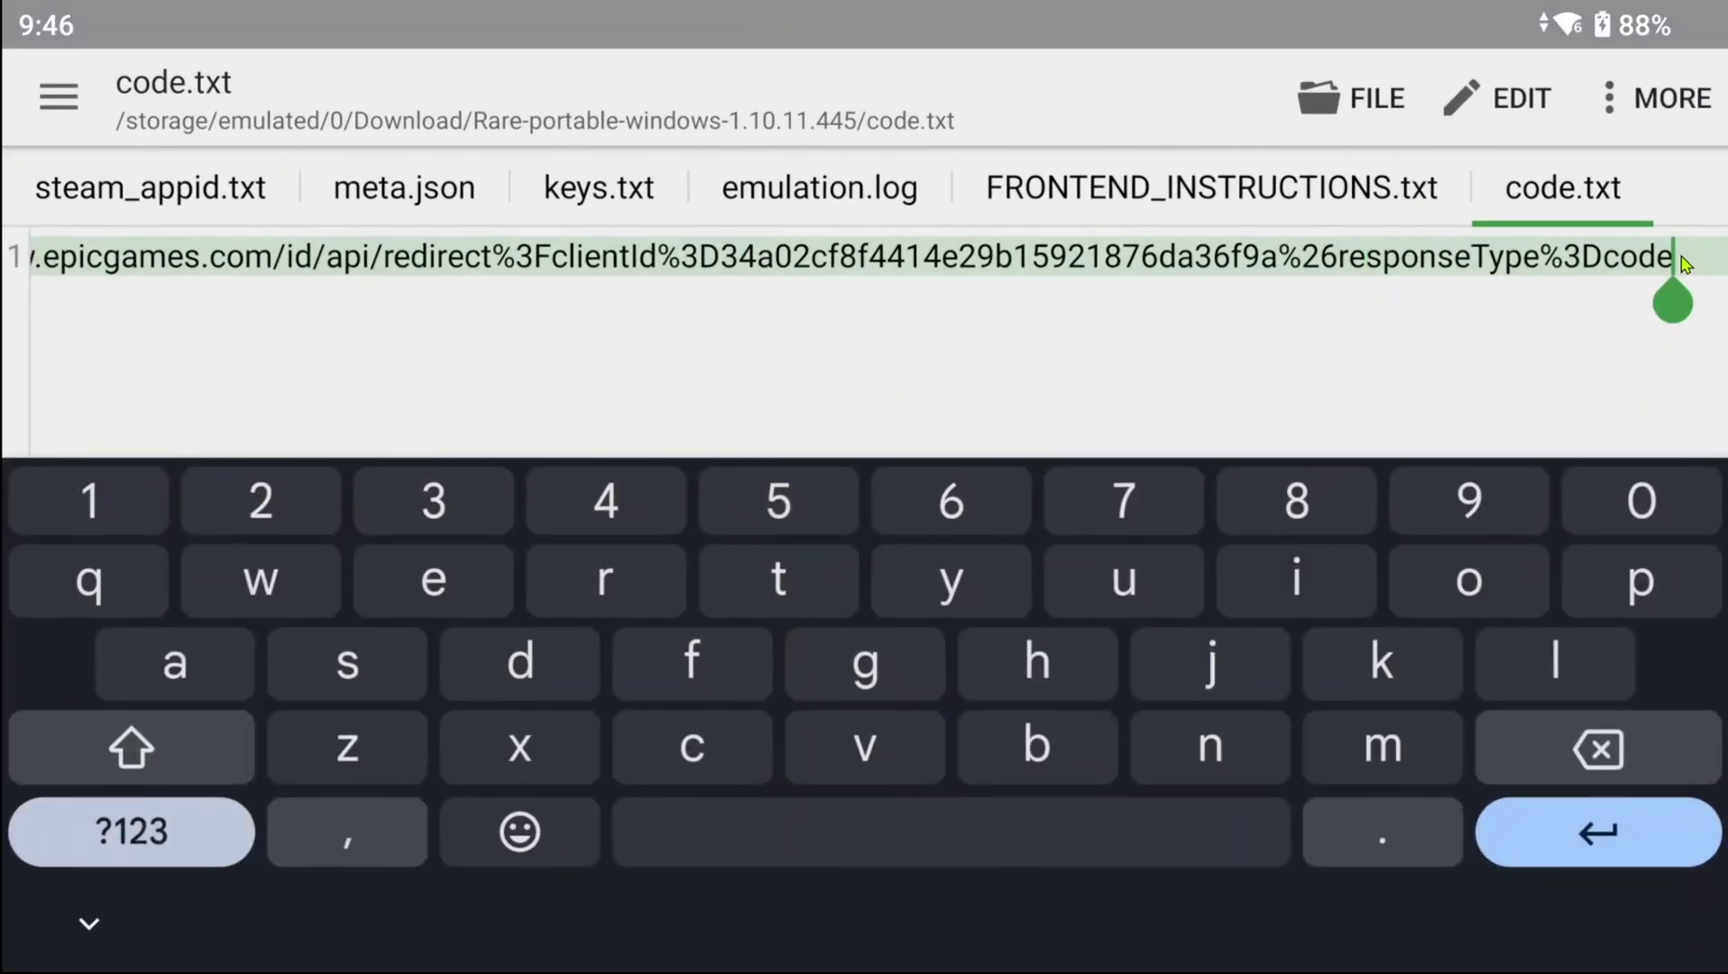
key(Return)
key(Return)
right_click(386, 386)
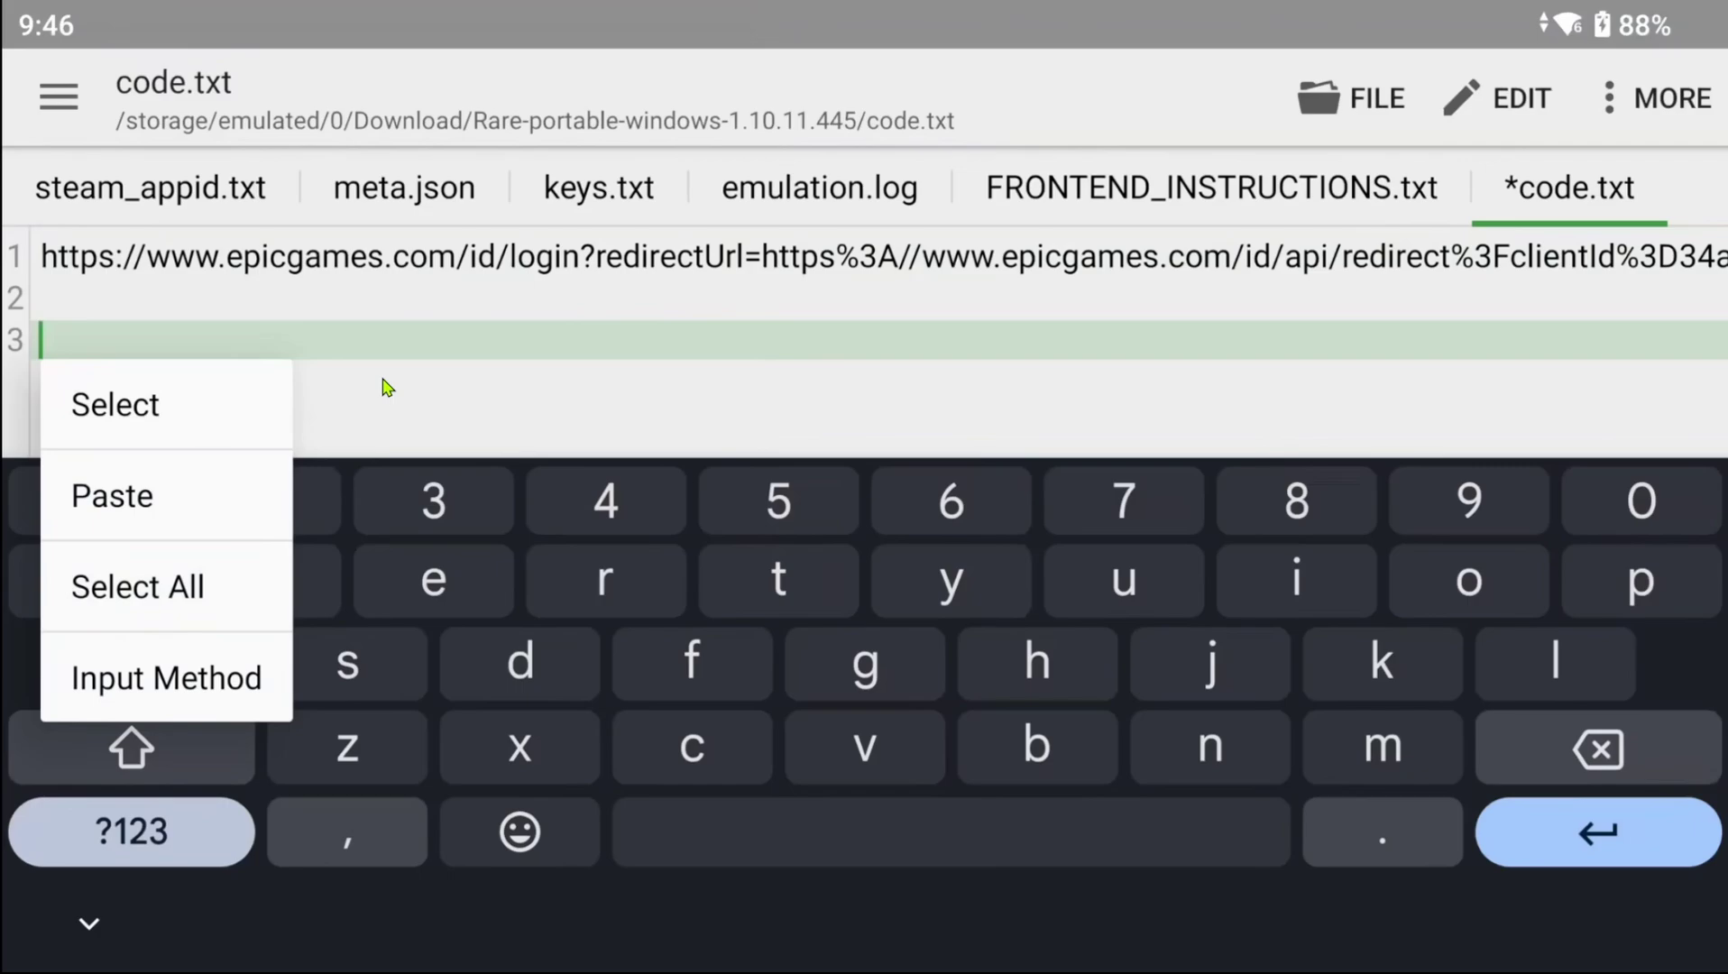
click(101, 509)
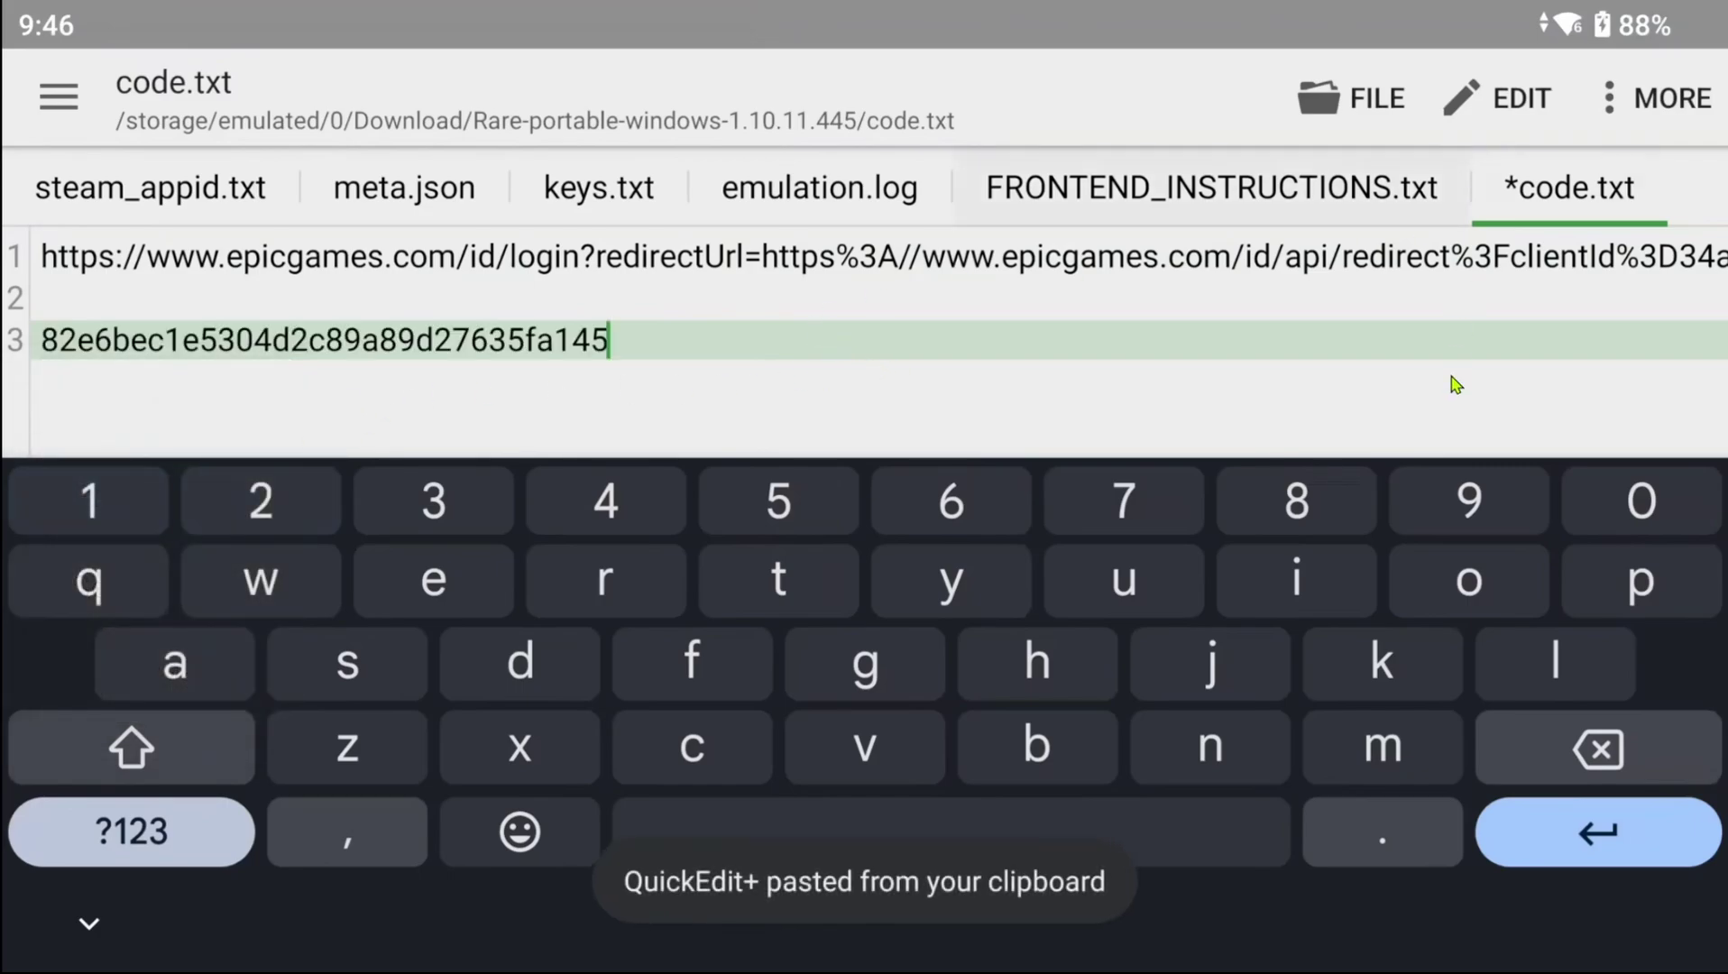
key(Escape)
click(1438, 932)
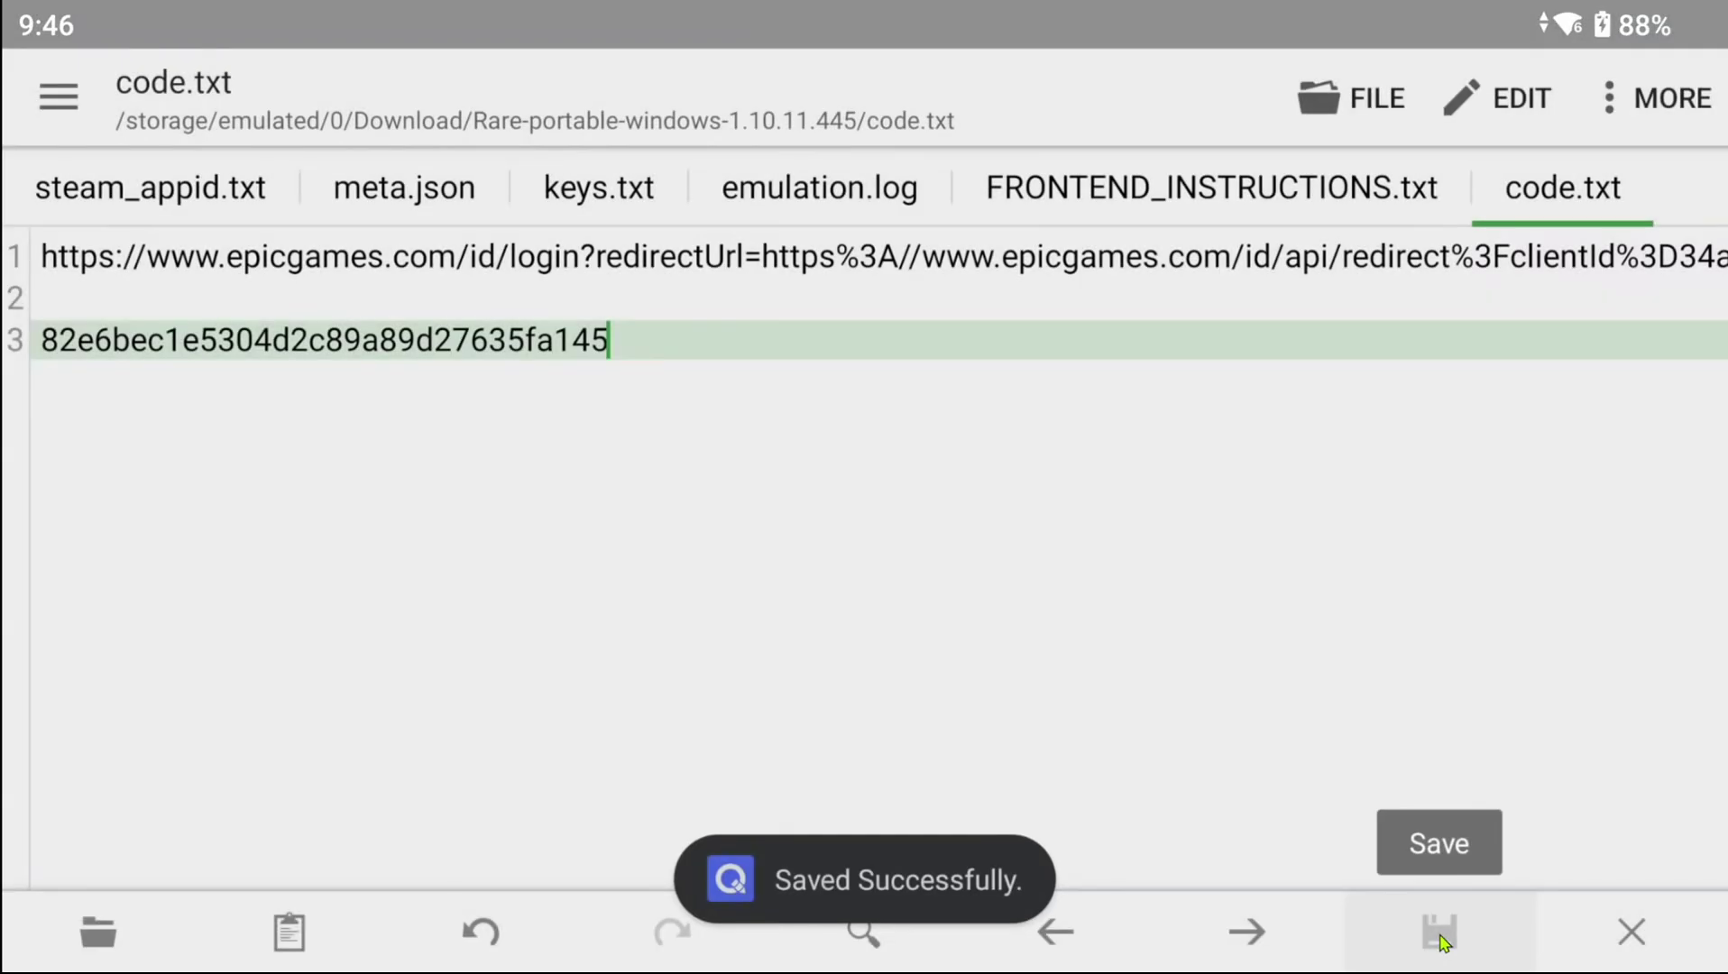
key(alt+Tab)
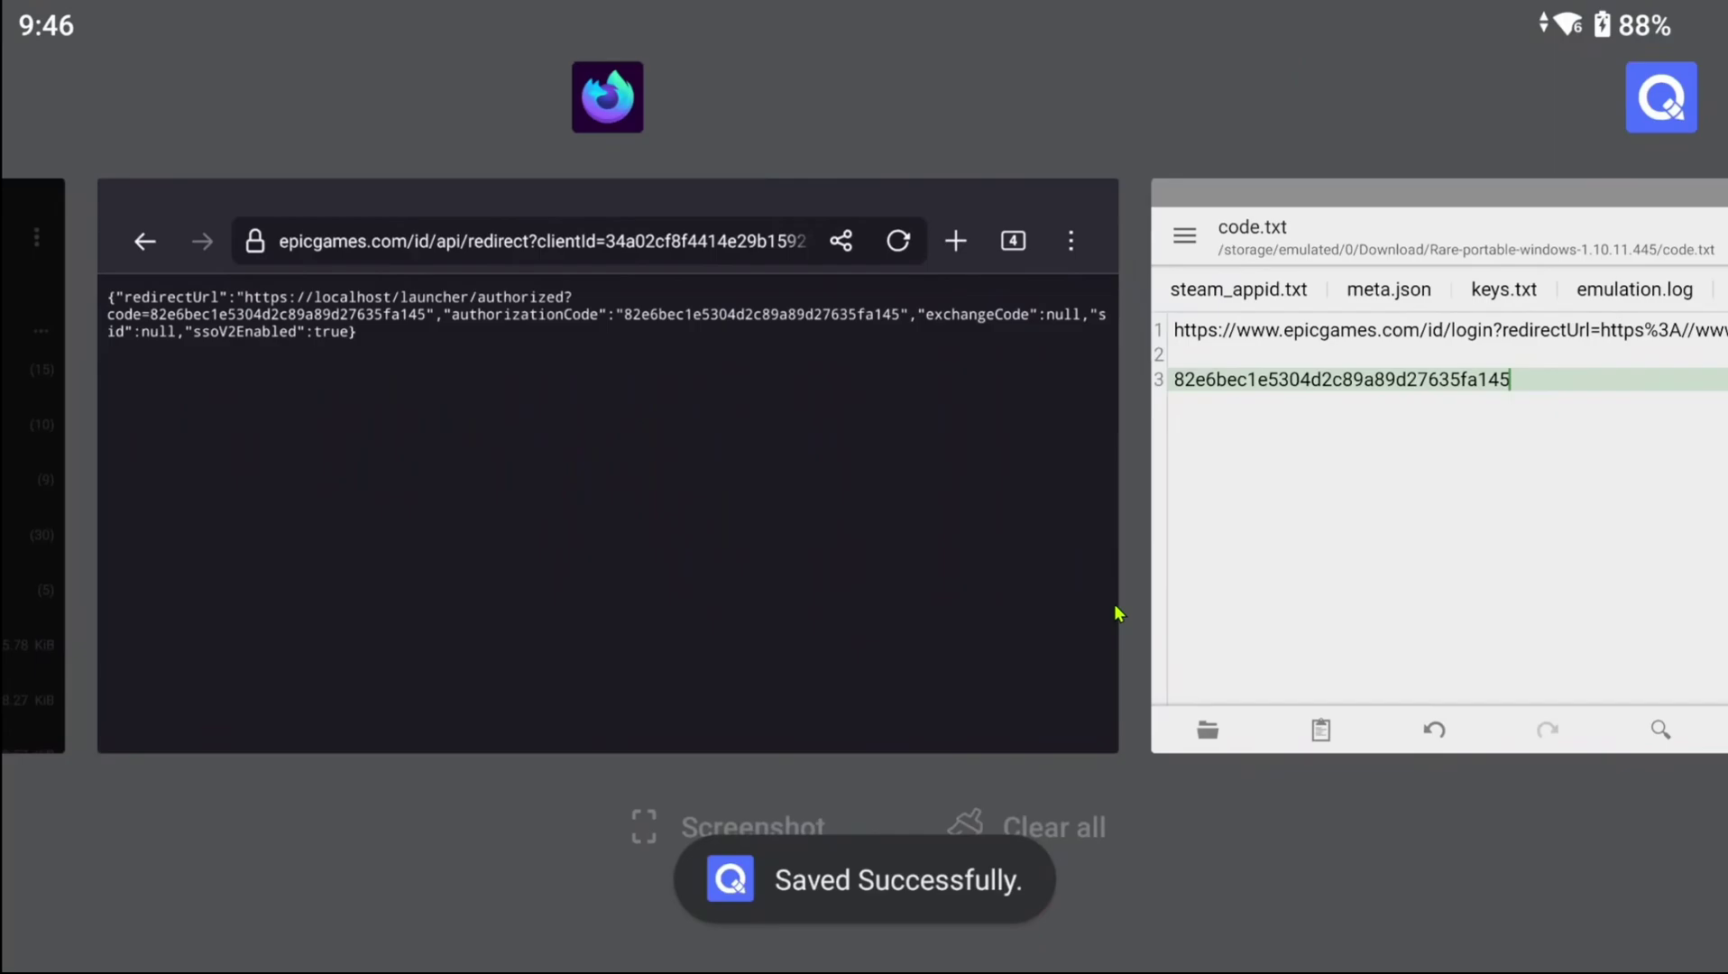
Step: Back in Winlator, close Notepad, refresh the Rare folder, and complete Rare's login
key(alt+Tab)
key(alt+Tab)
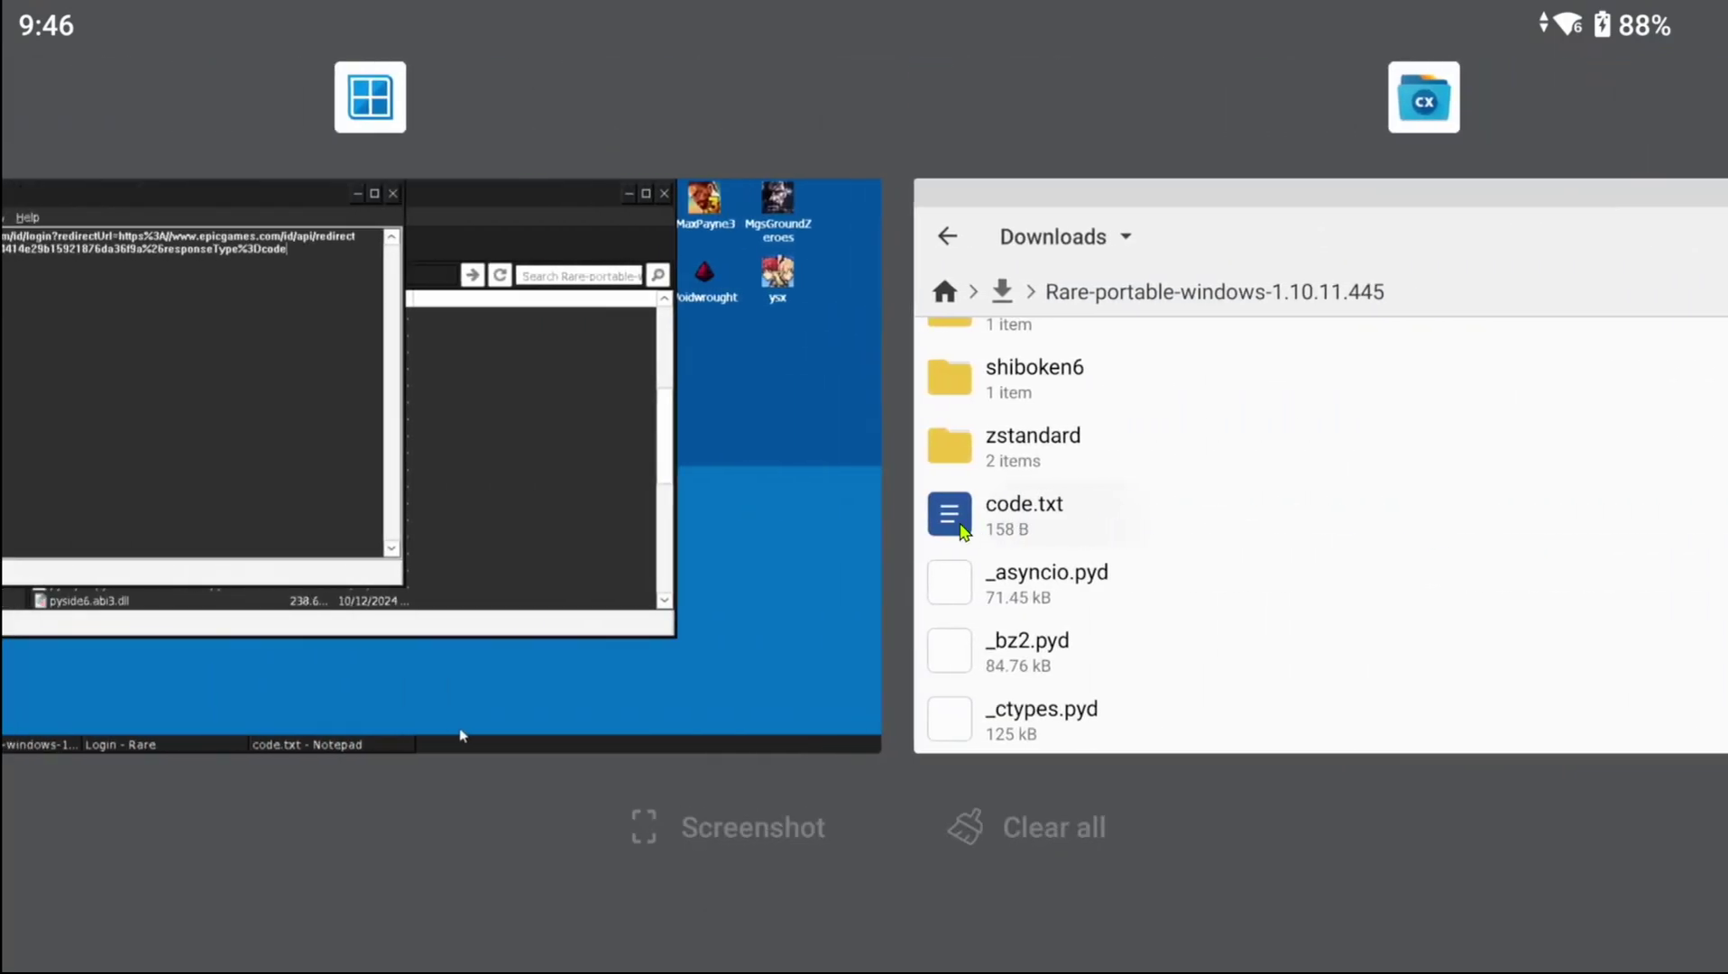
click(670, 513)
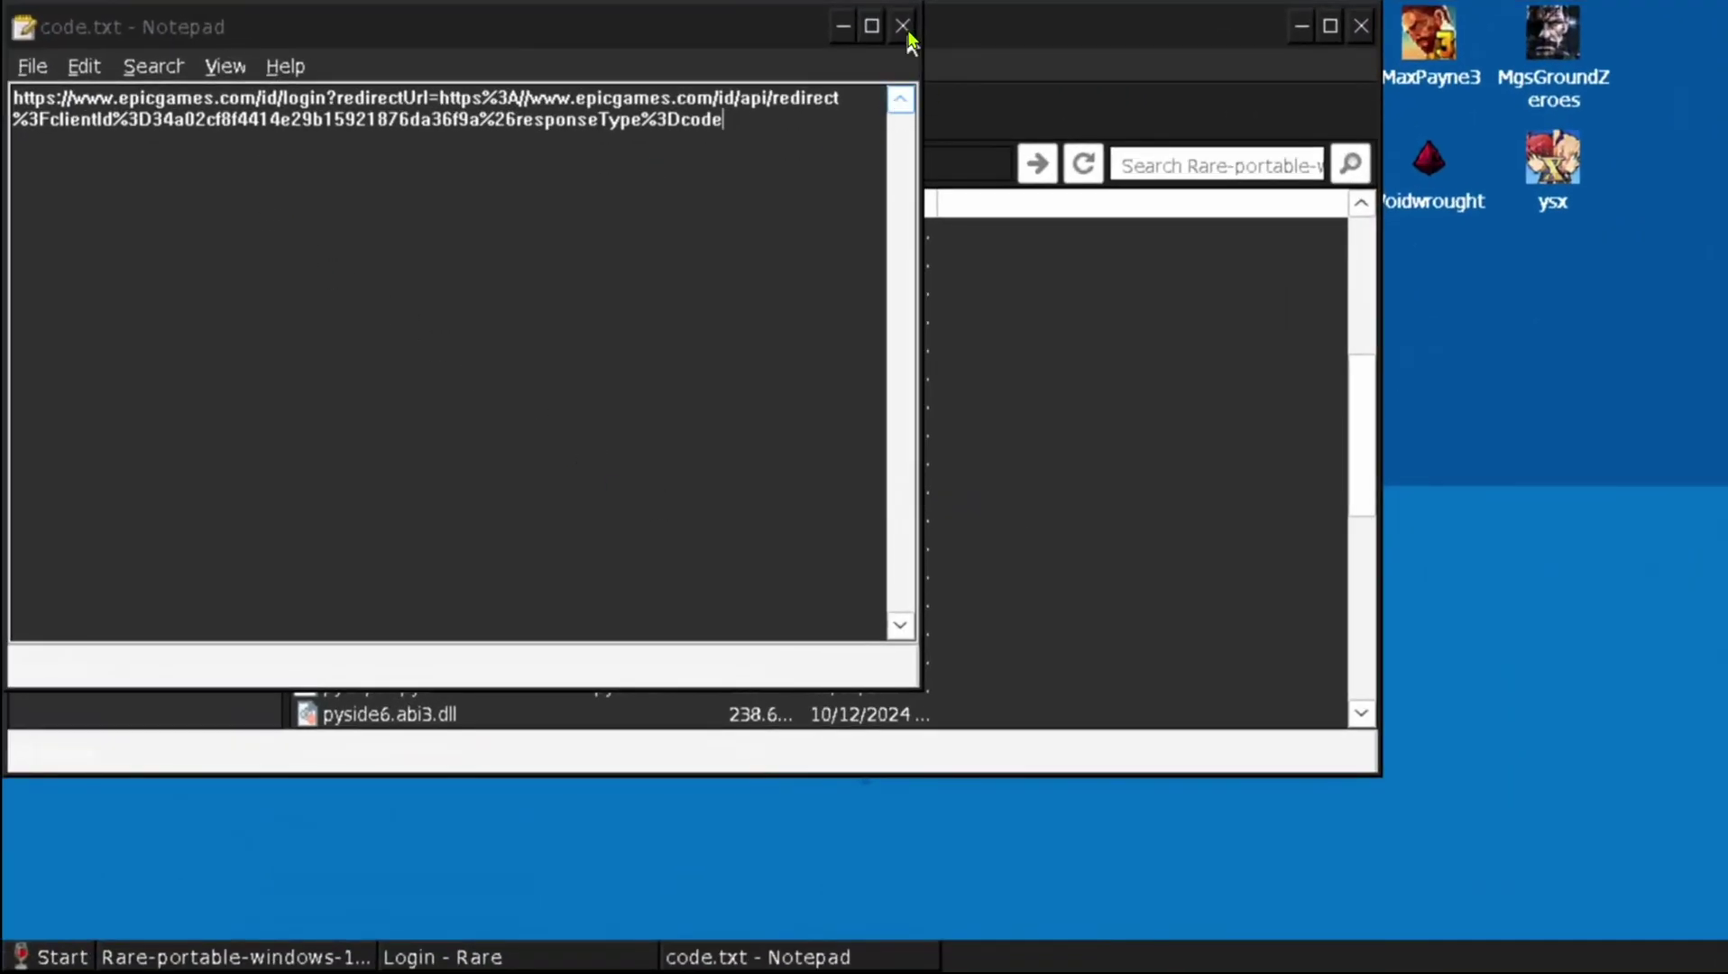
click(903, 26)
click(364, 165)
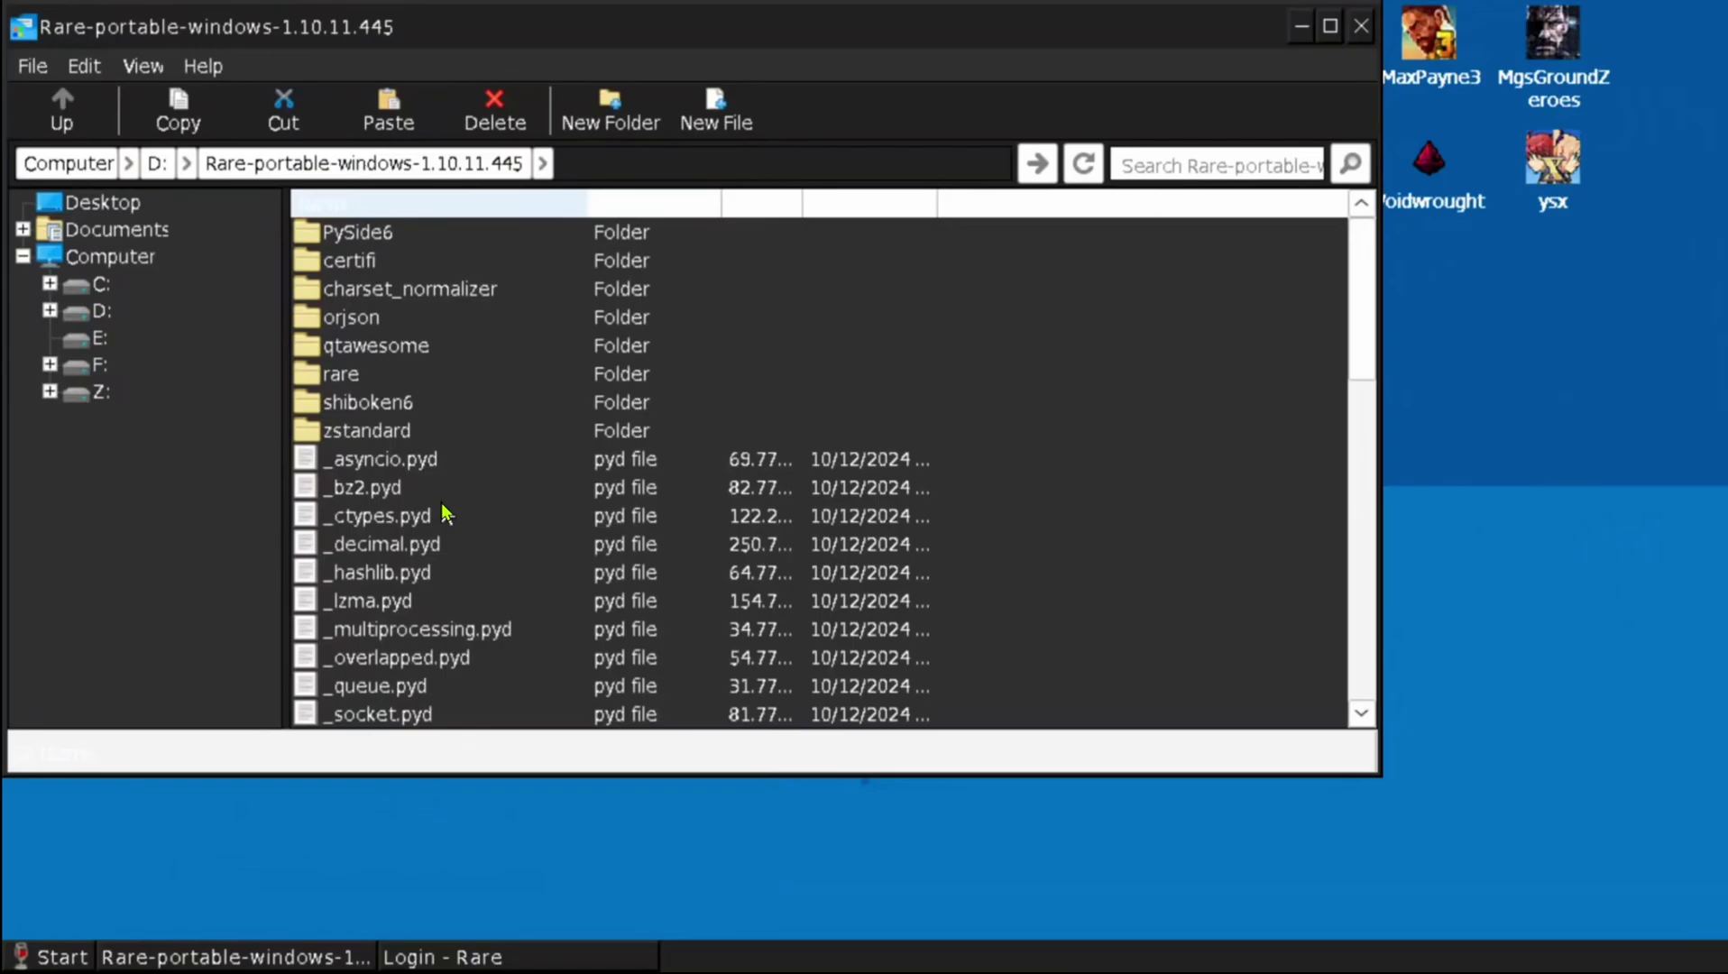
scroll(444, 514, down, 5)
click(1126, 726)
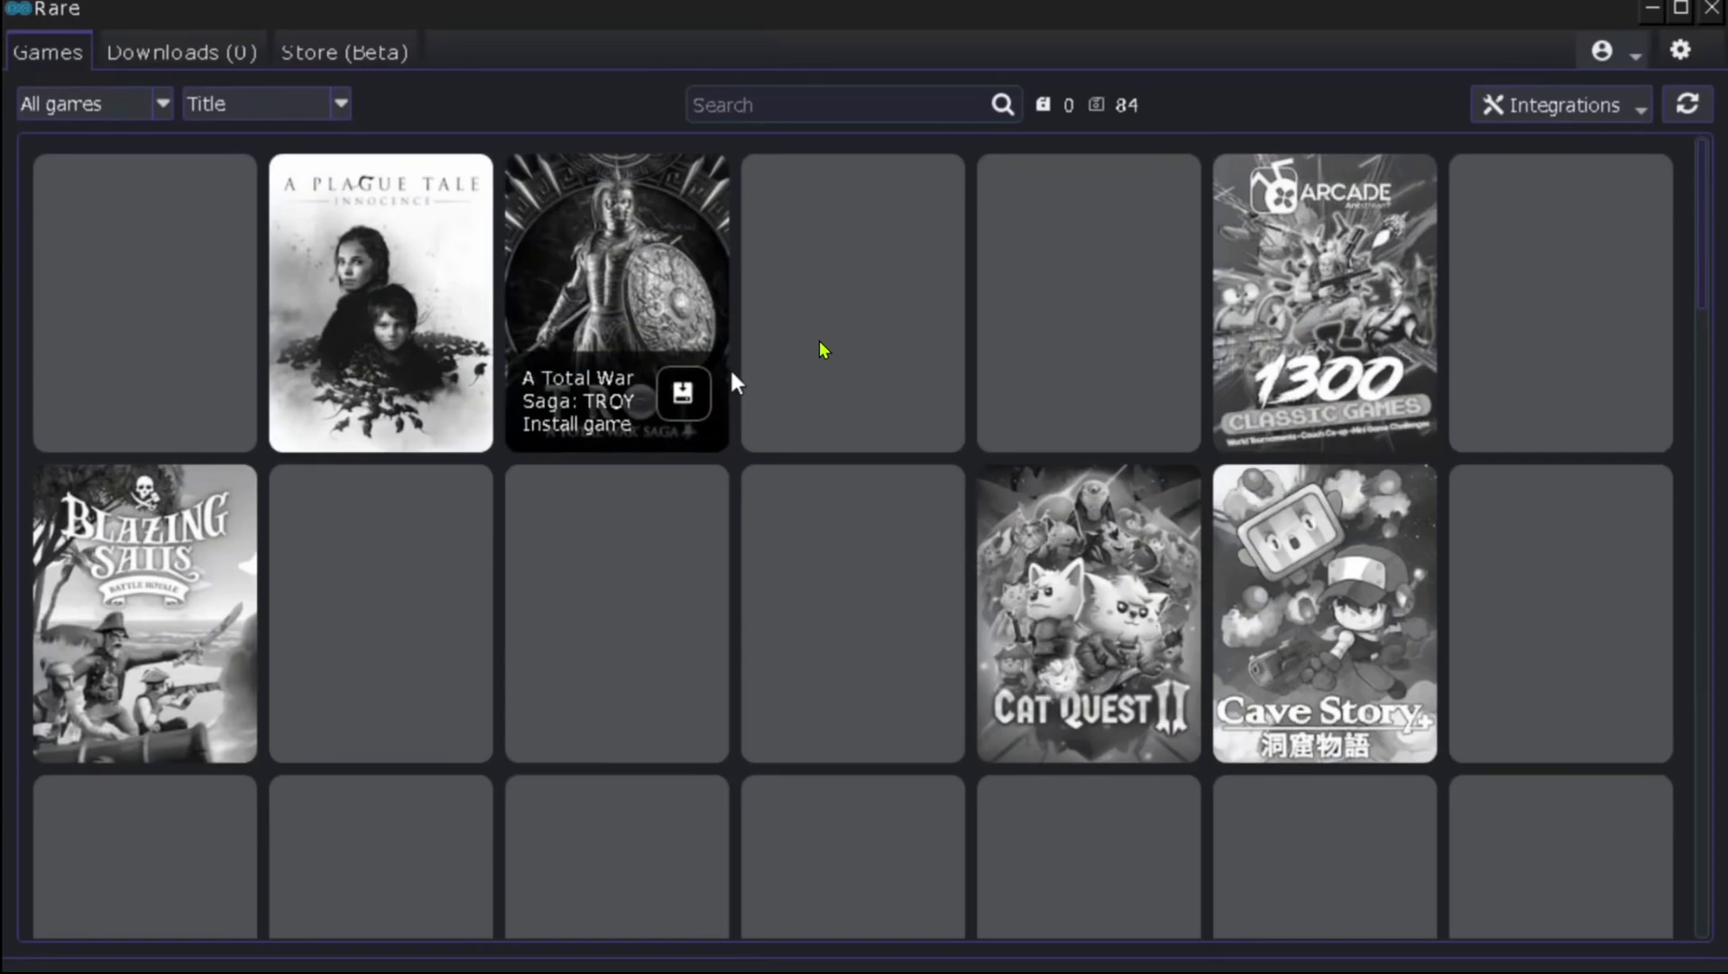
Step: Install and launch 20XX from the library, then dismiss both Direct3D error dialogs
click(791, 399)
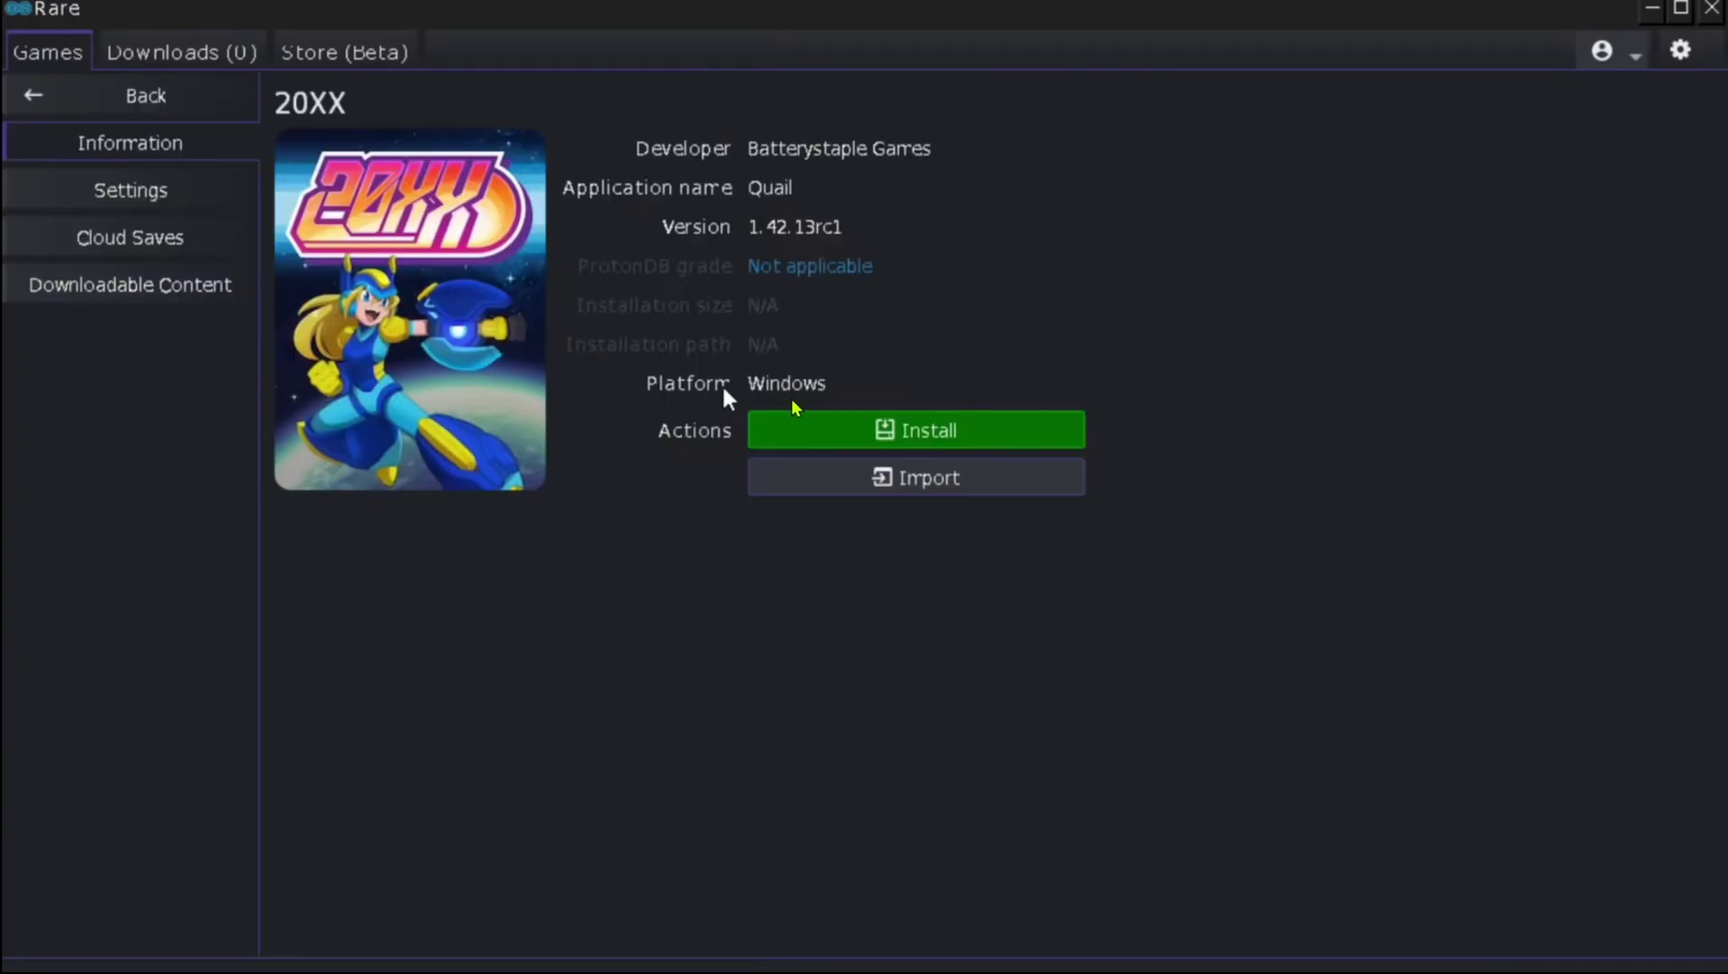
click(910, 435)
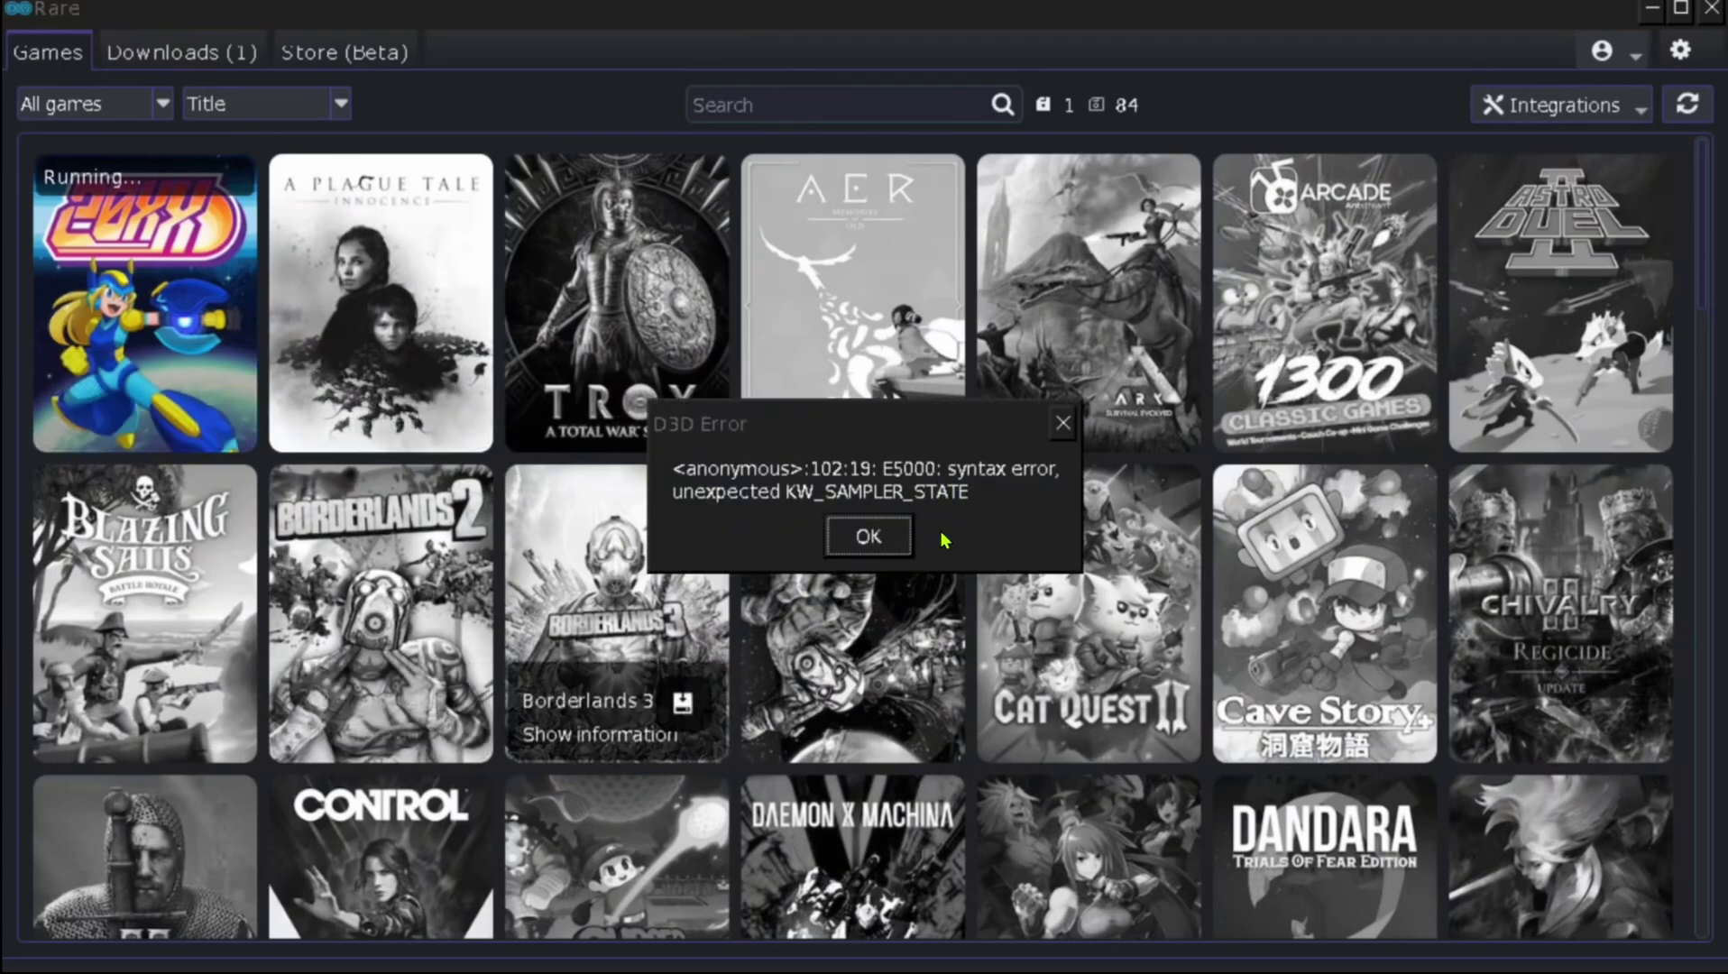
click(893, 541)
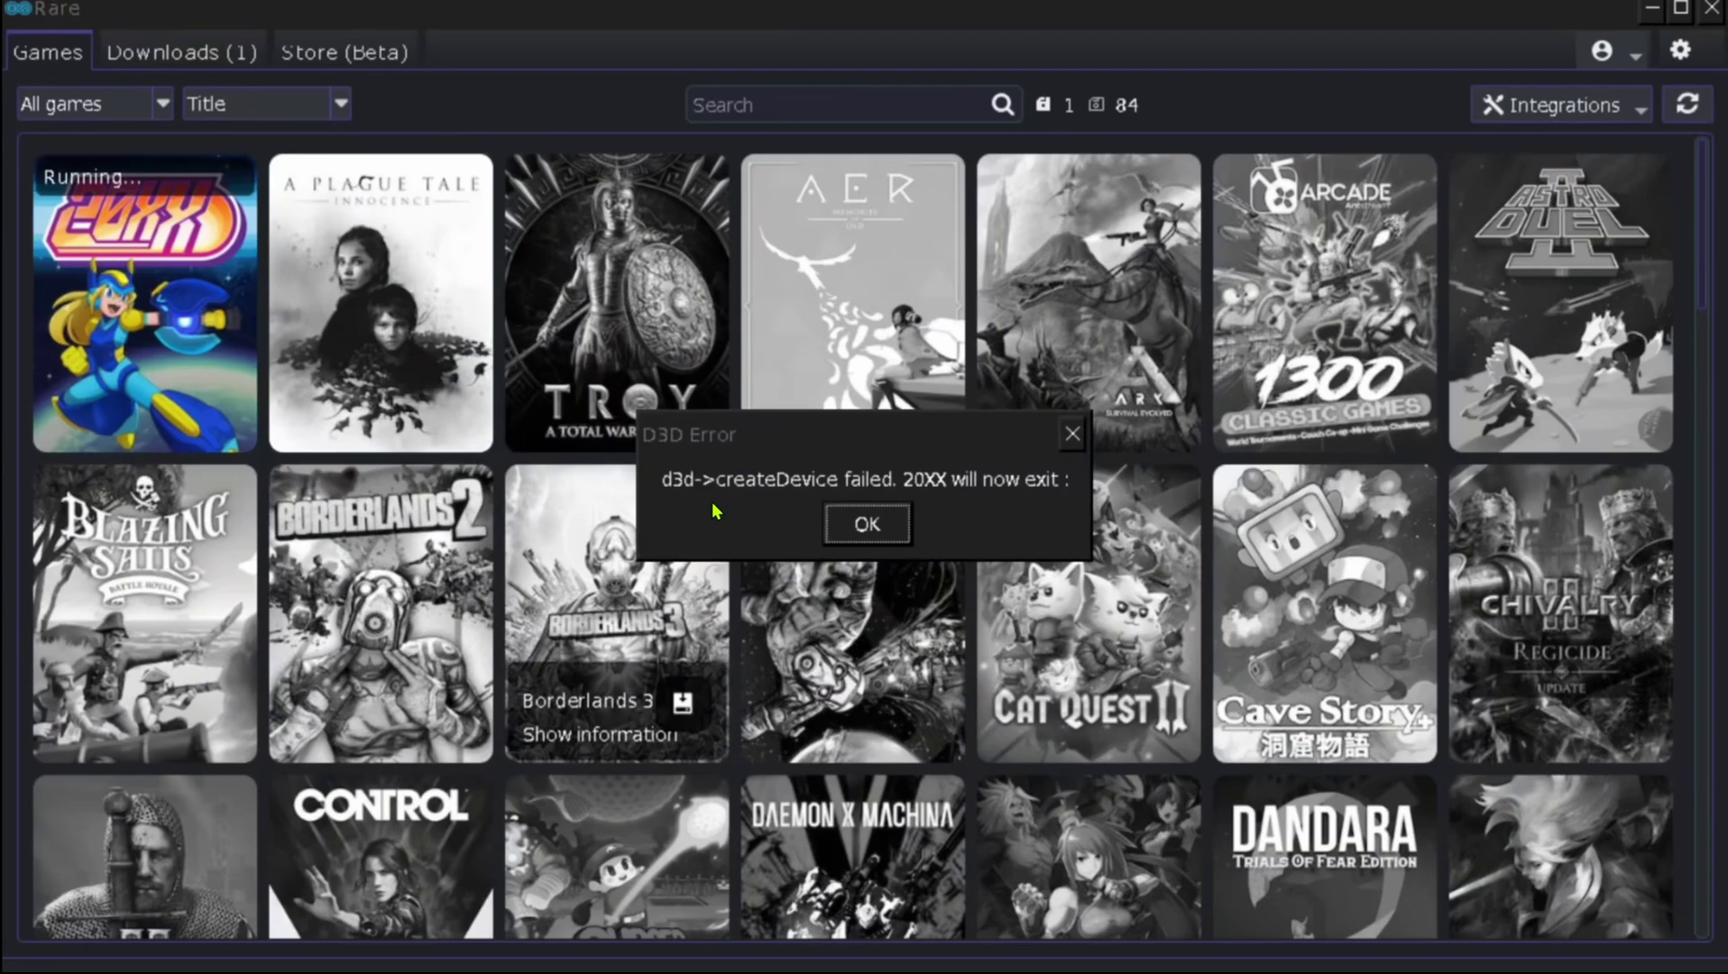
click(843, 521)
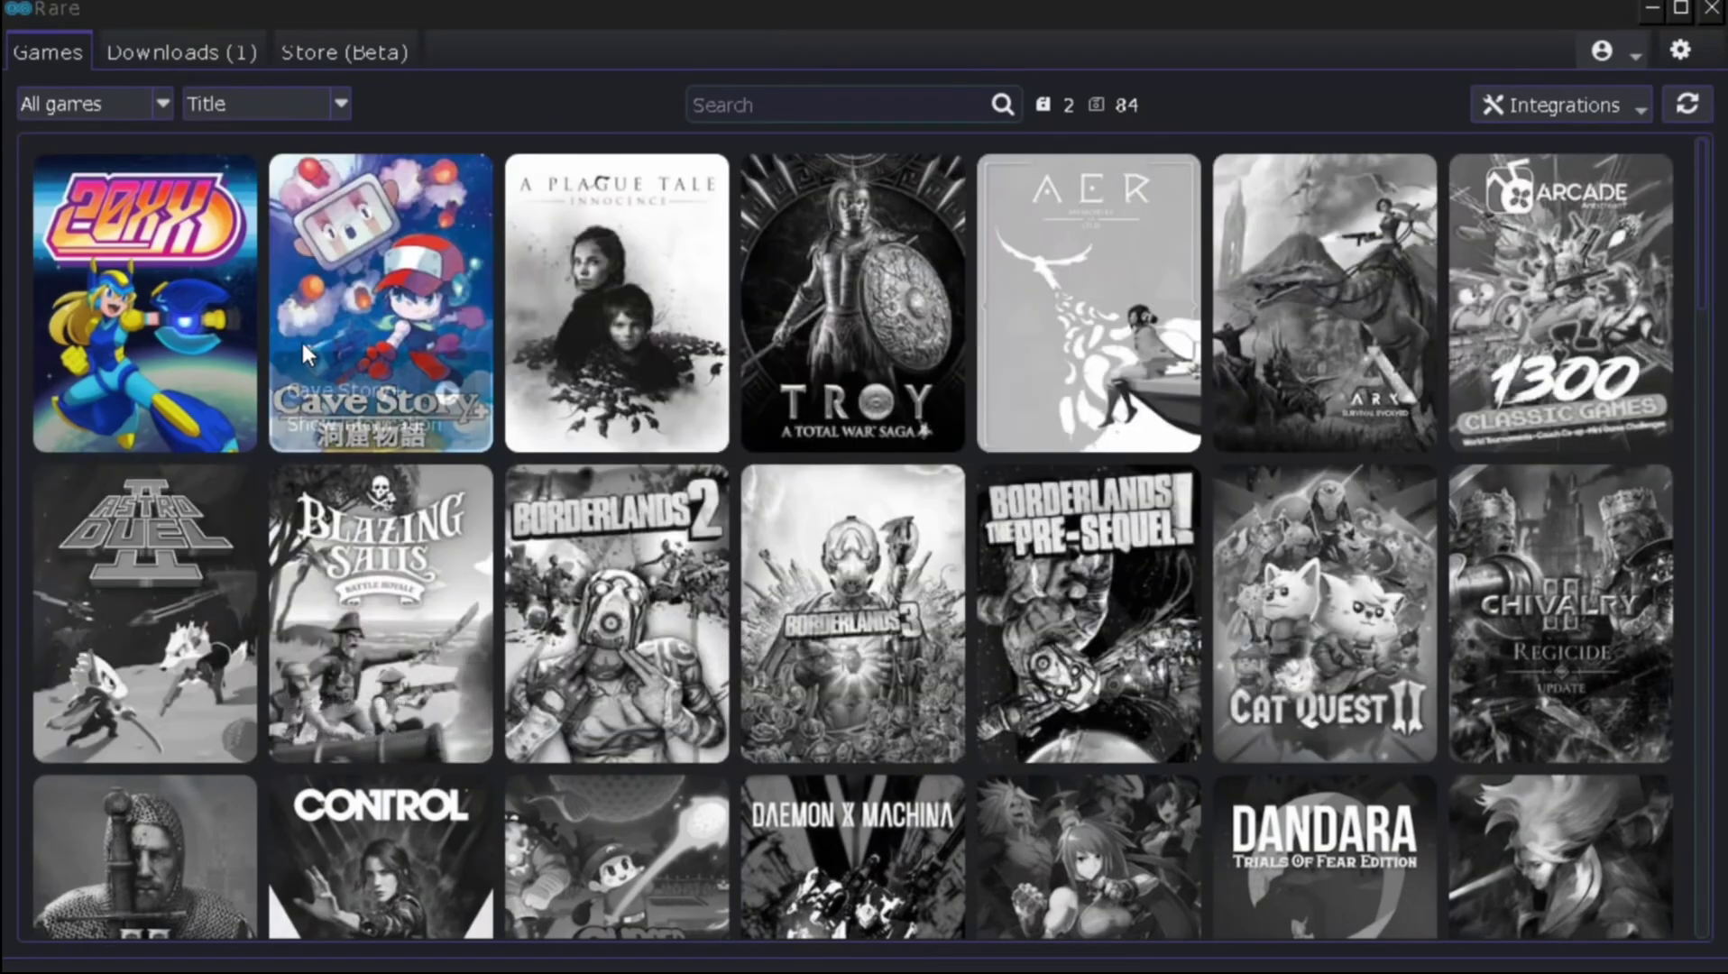
Step: View the Cave Story+ information page in Rare, then return to the games library
click(451, 397)
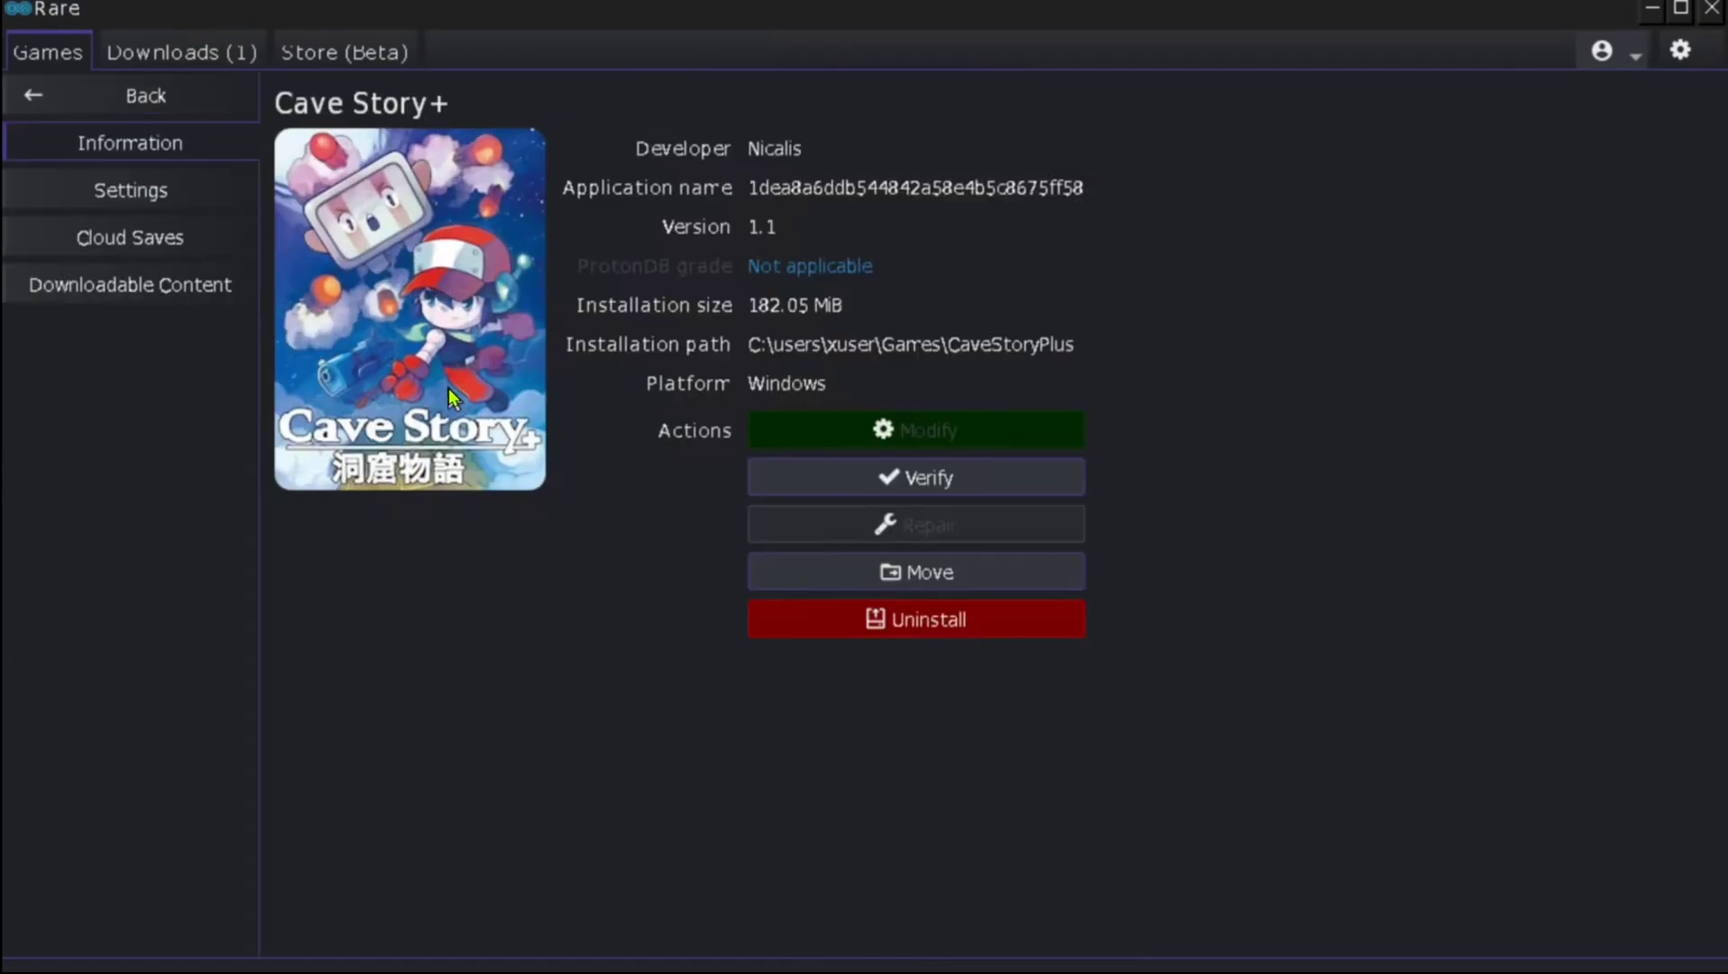
click(167, 107)
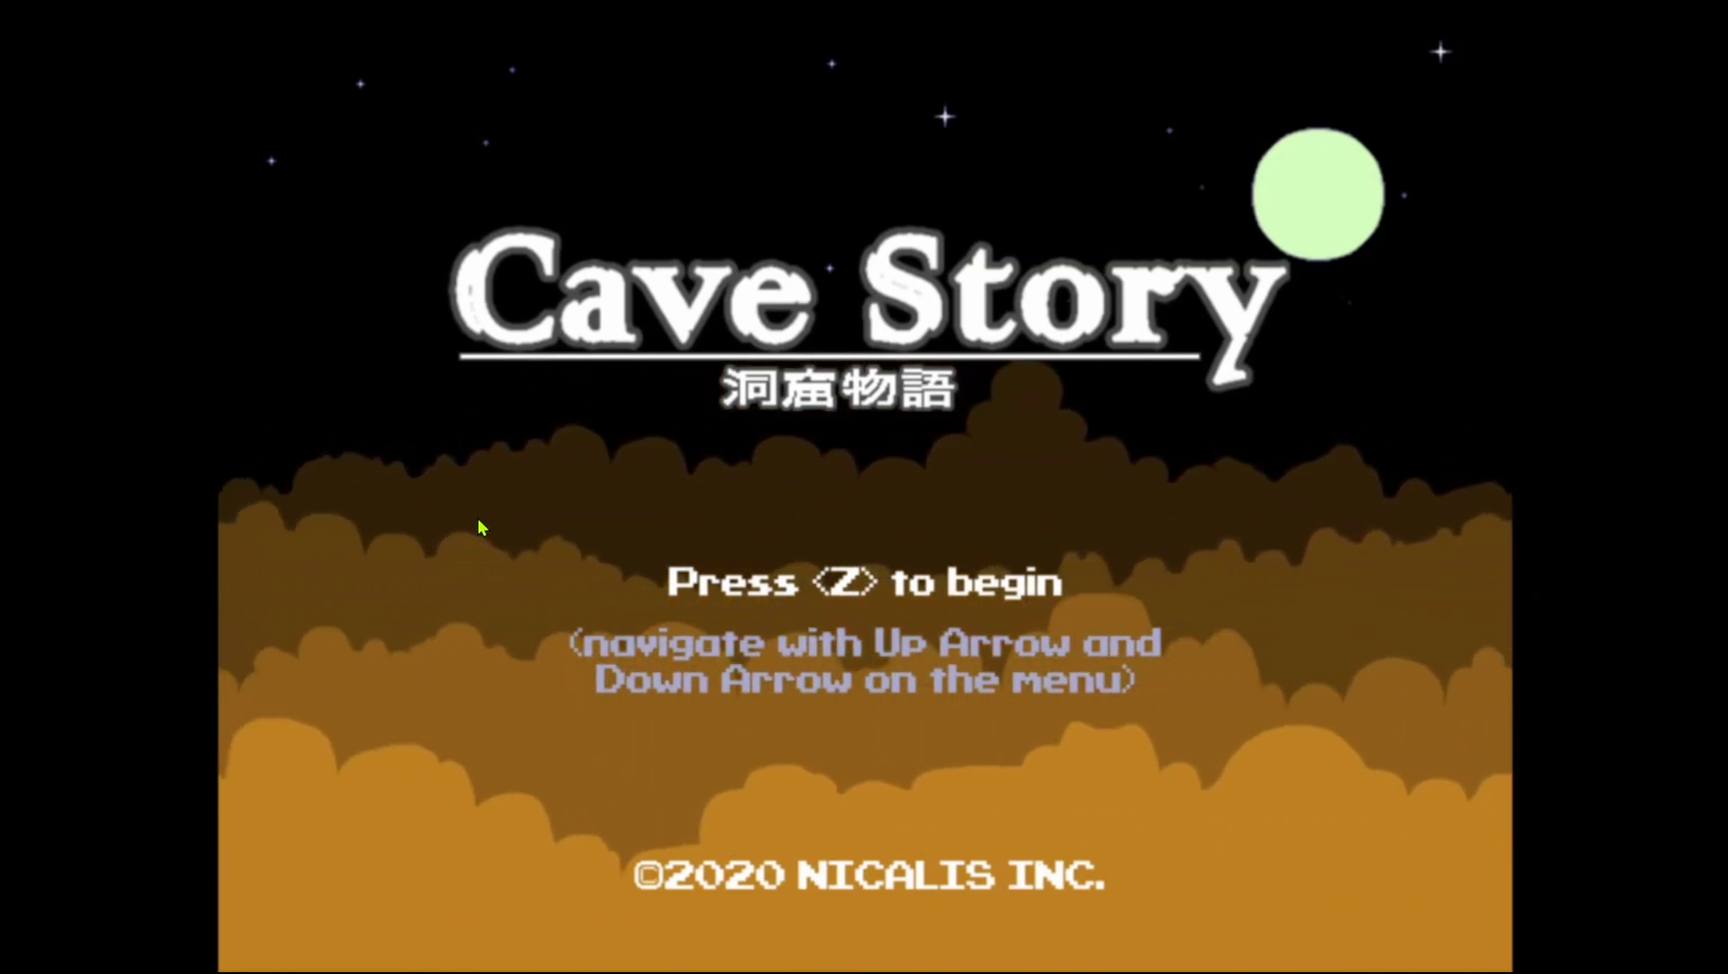
Step: Get past the title prompt into Game Options and browse the display options
key(z)
key(Down)
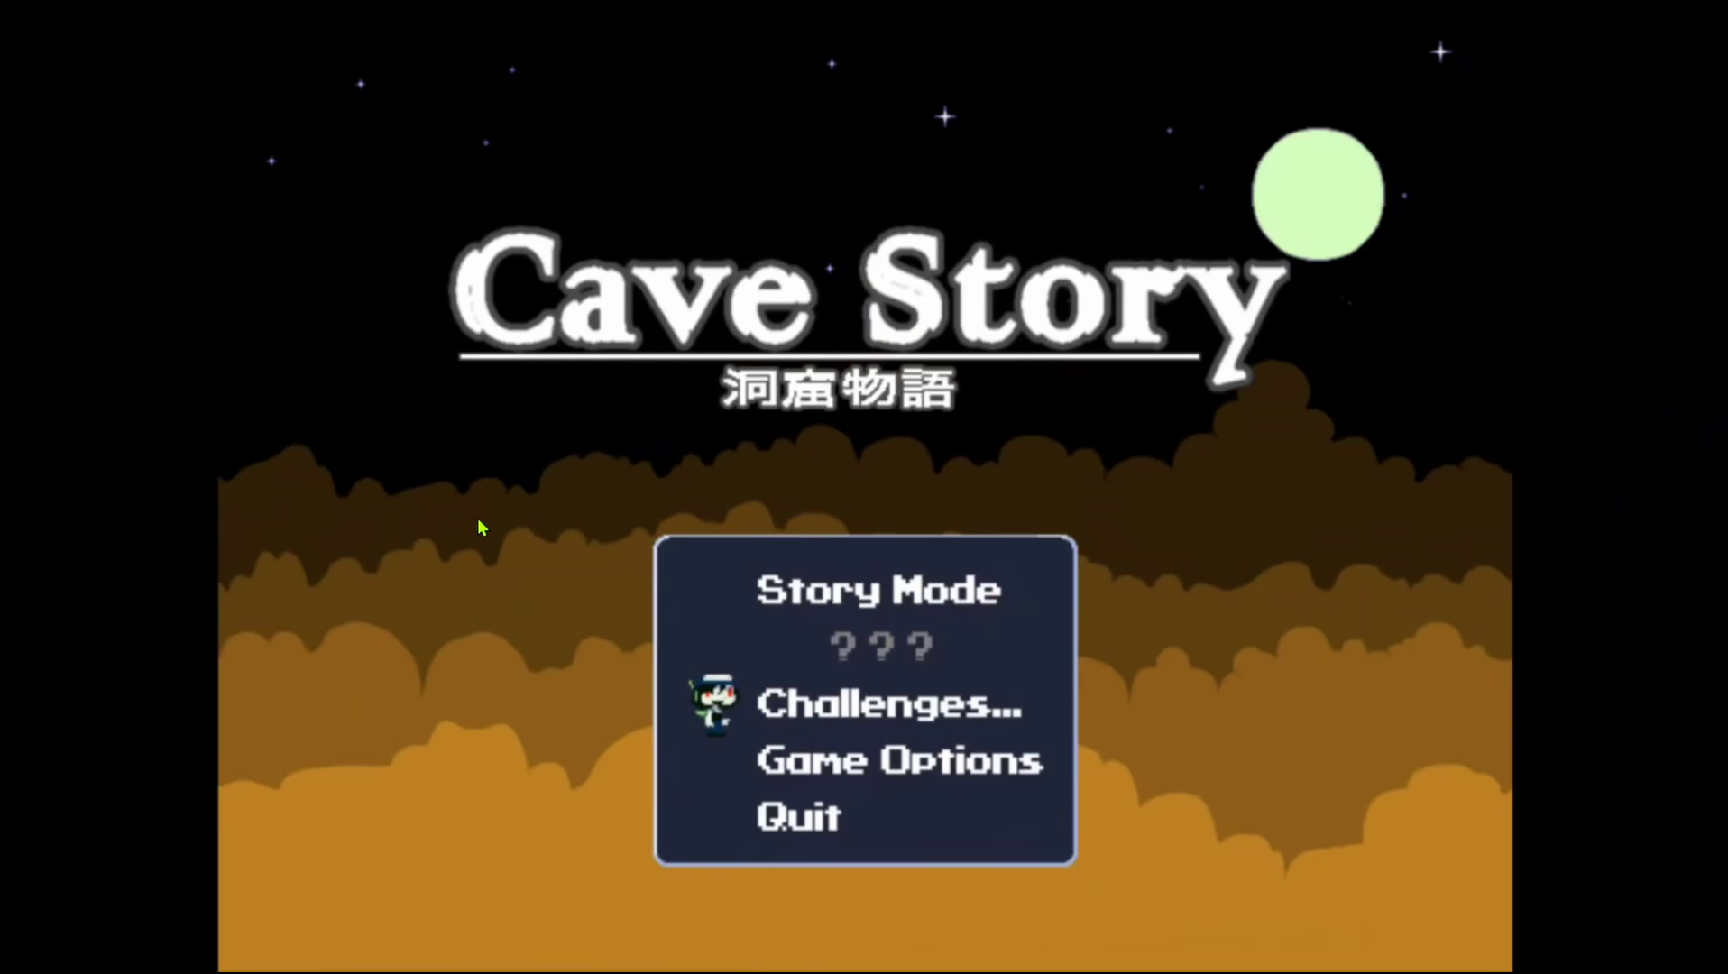
key(Down)
key(z)
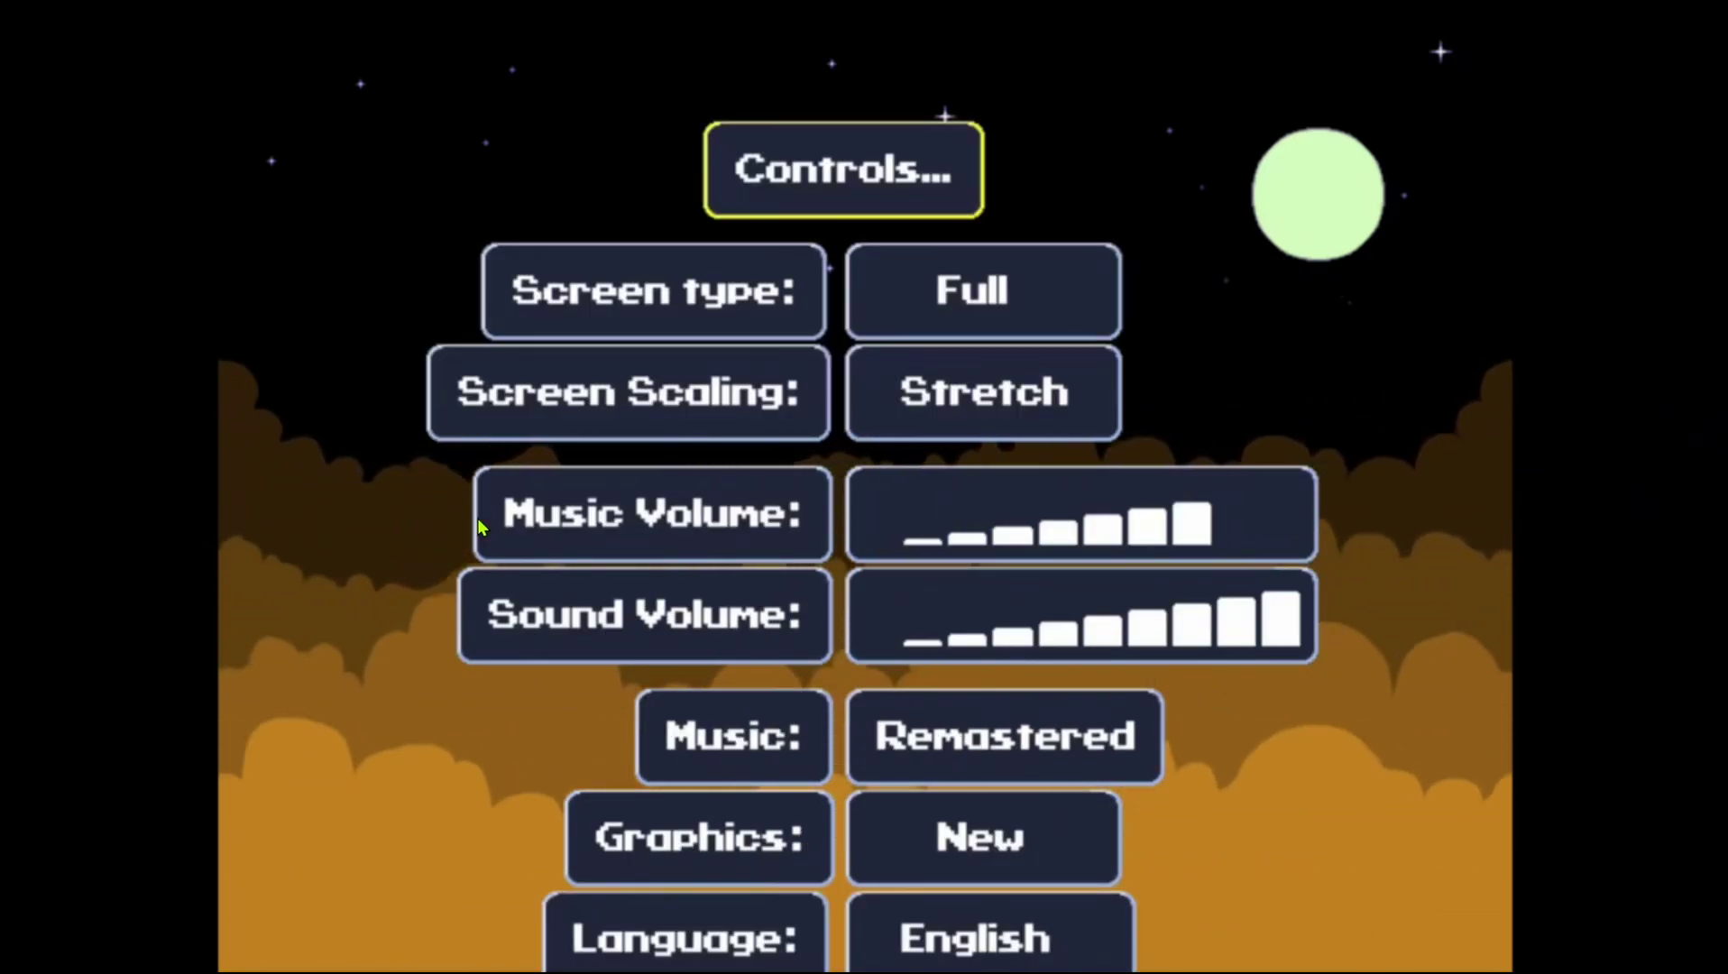
key(Down)
key(Down)
key(Down)
key(Down)
key(Down)
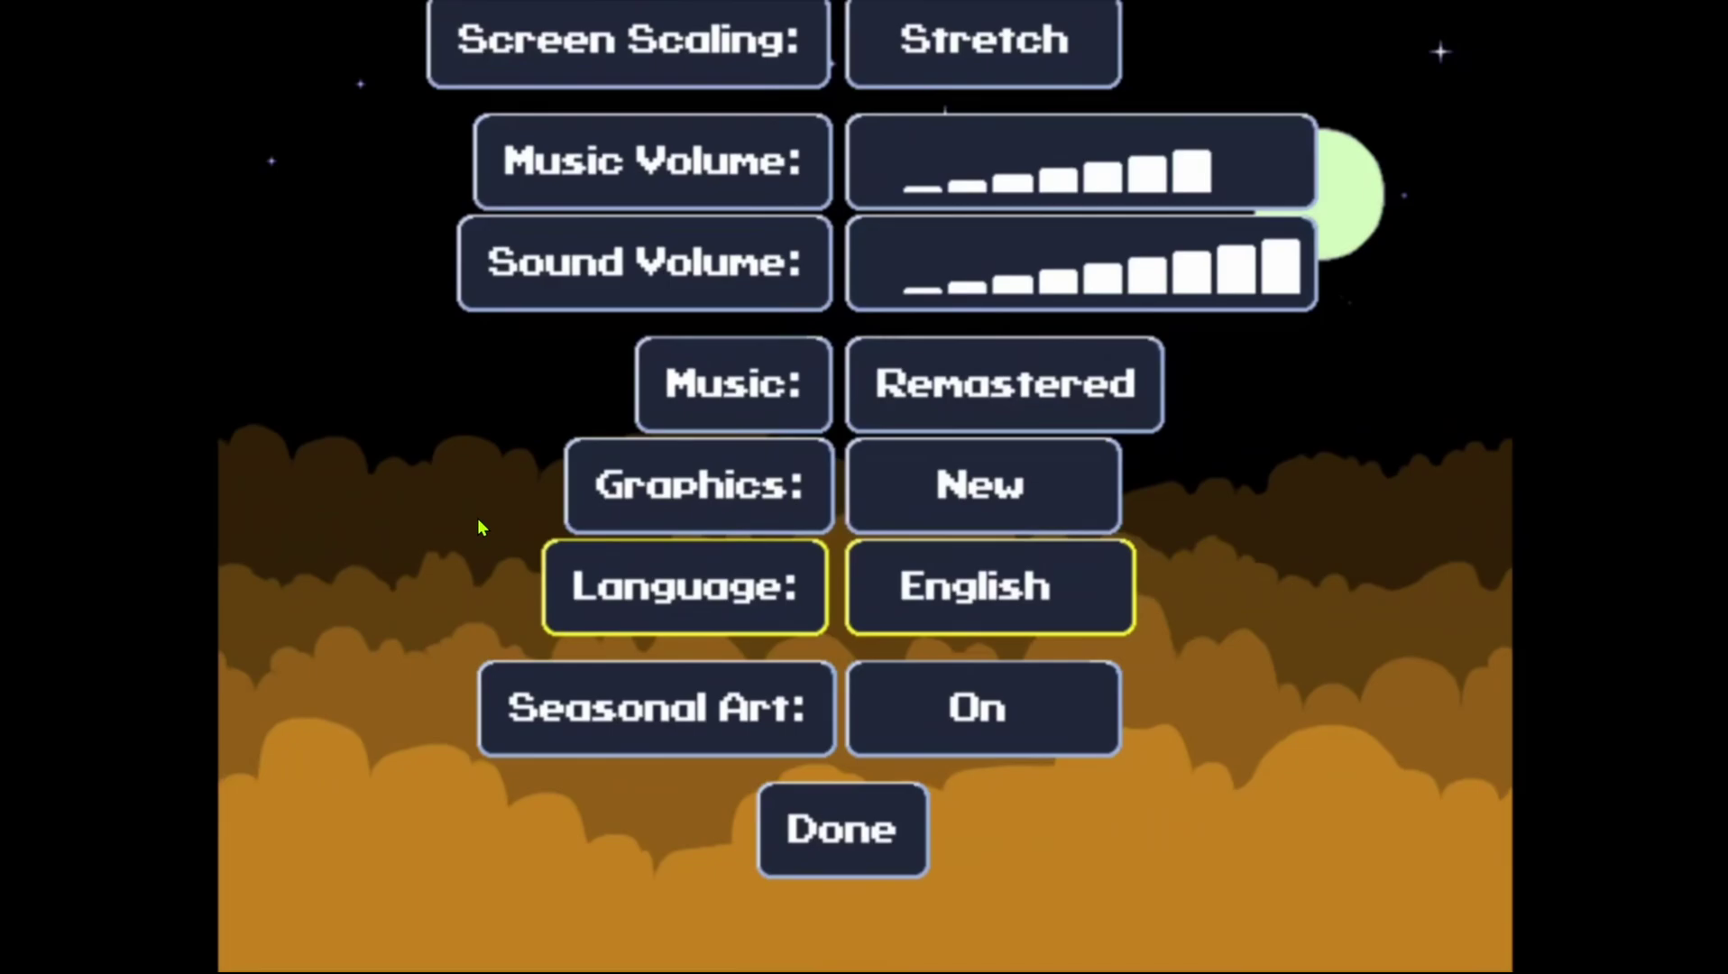
key(Up)
key(Up)
key(Up)
key(Up)
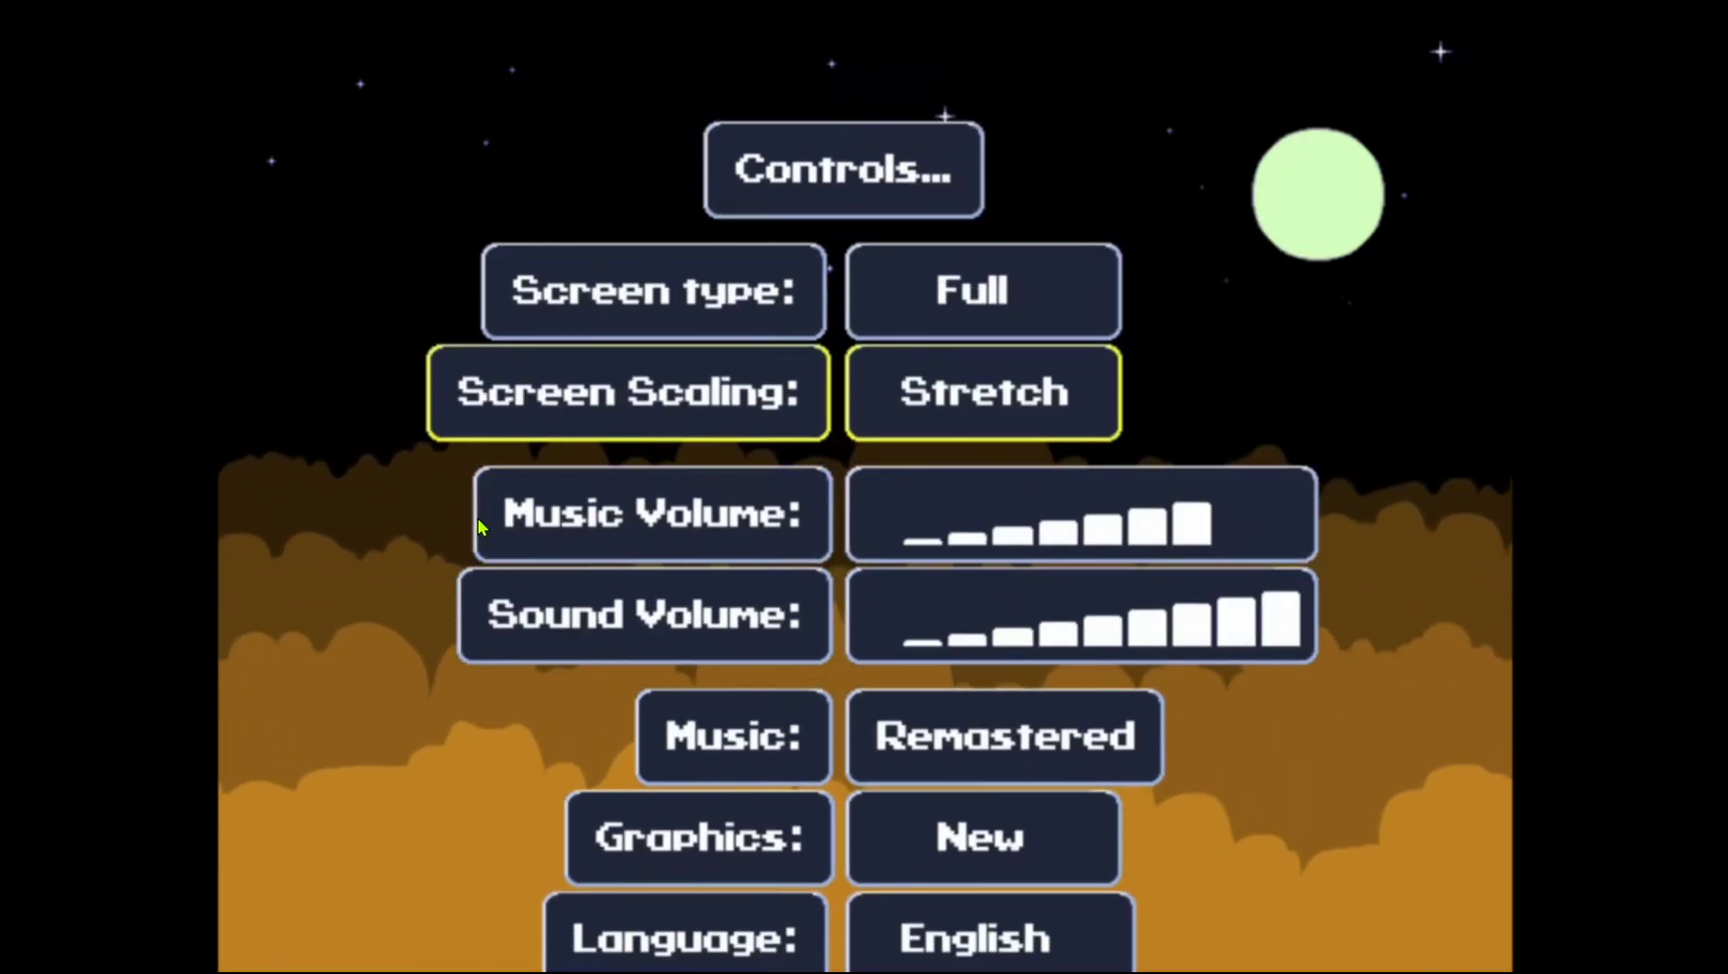
key(Up)
key(Up)
Step: Run the keyboard Set Up in Controls keeping Jump/OK on Z, then back out of the options
key(z)
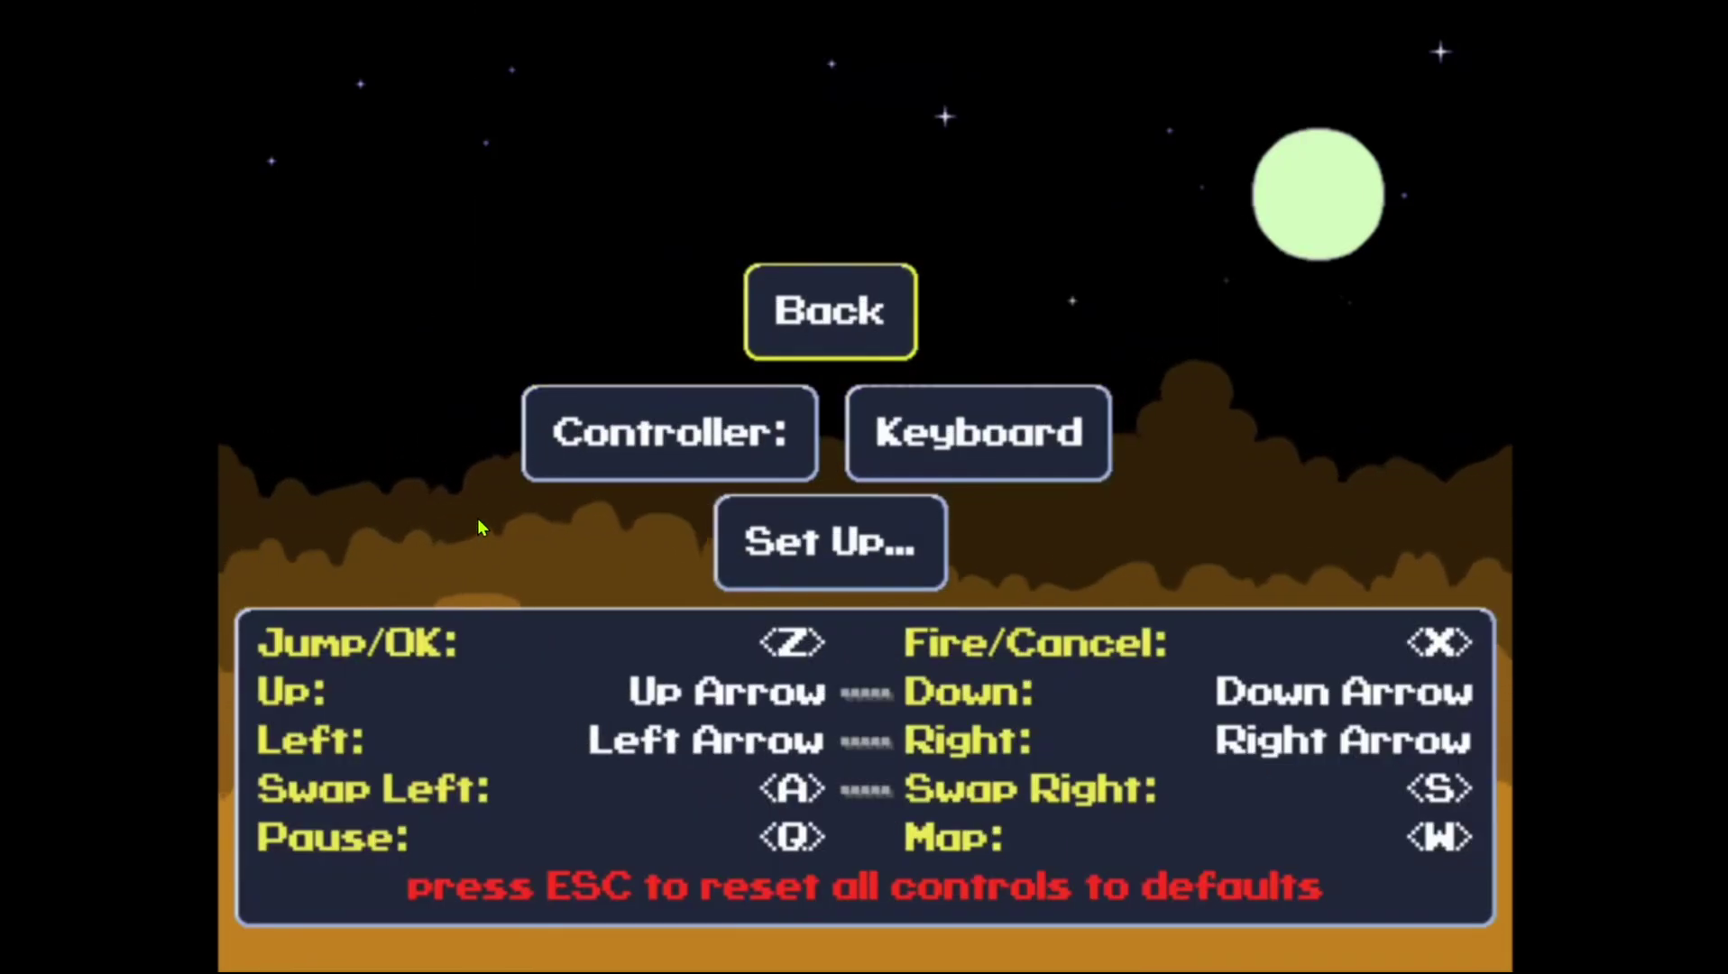
key(Down)
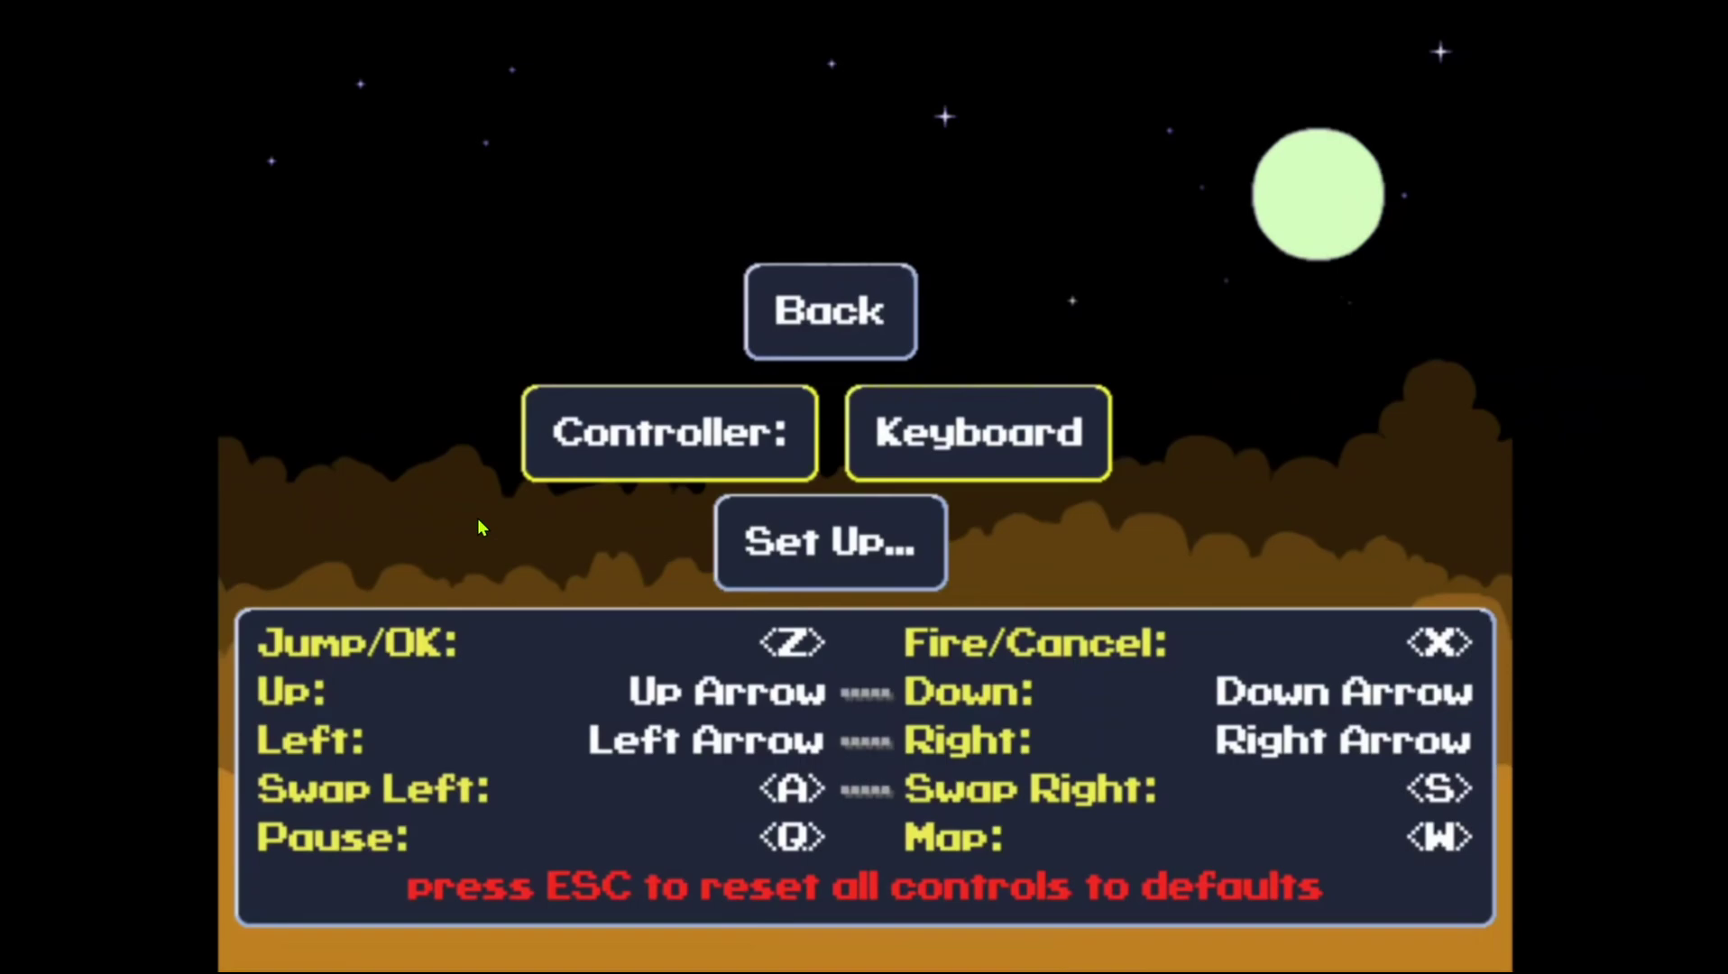
key(Down)
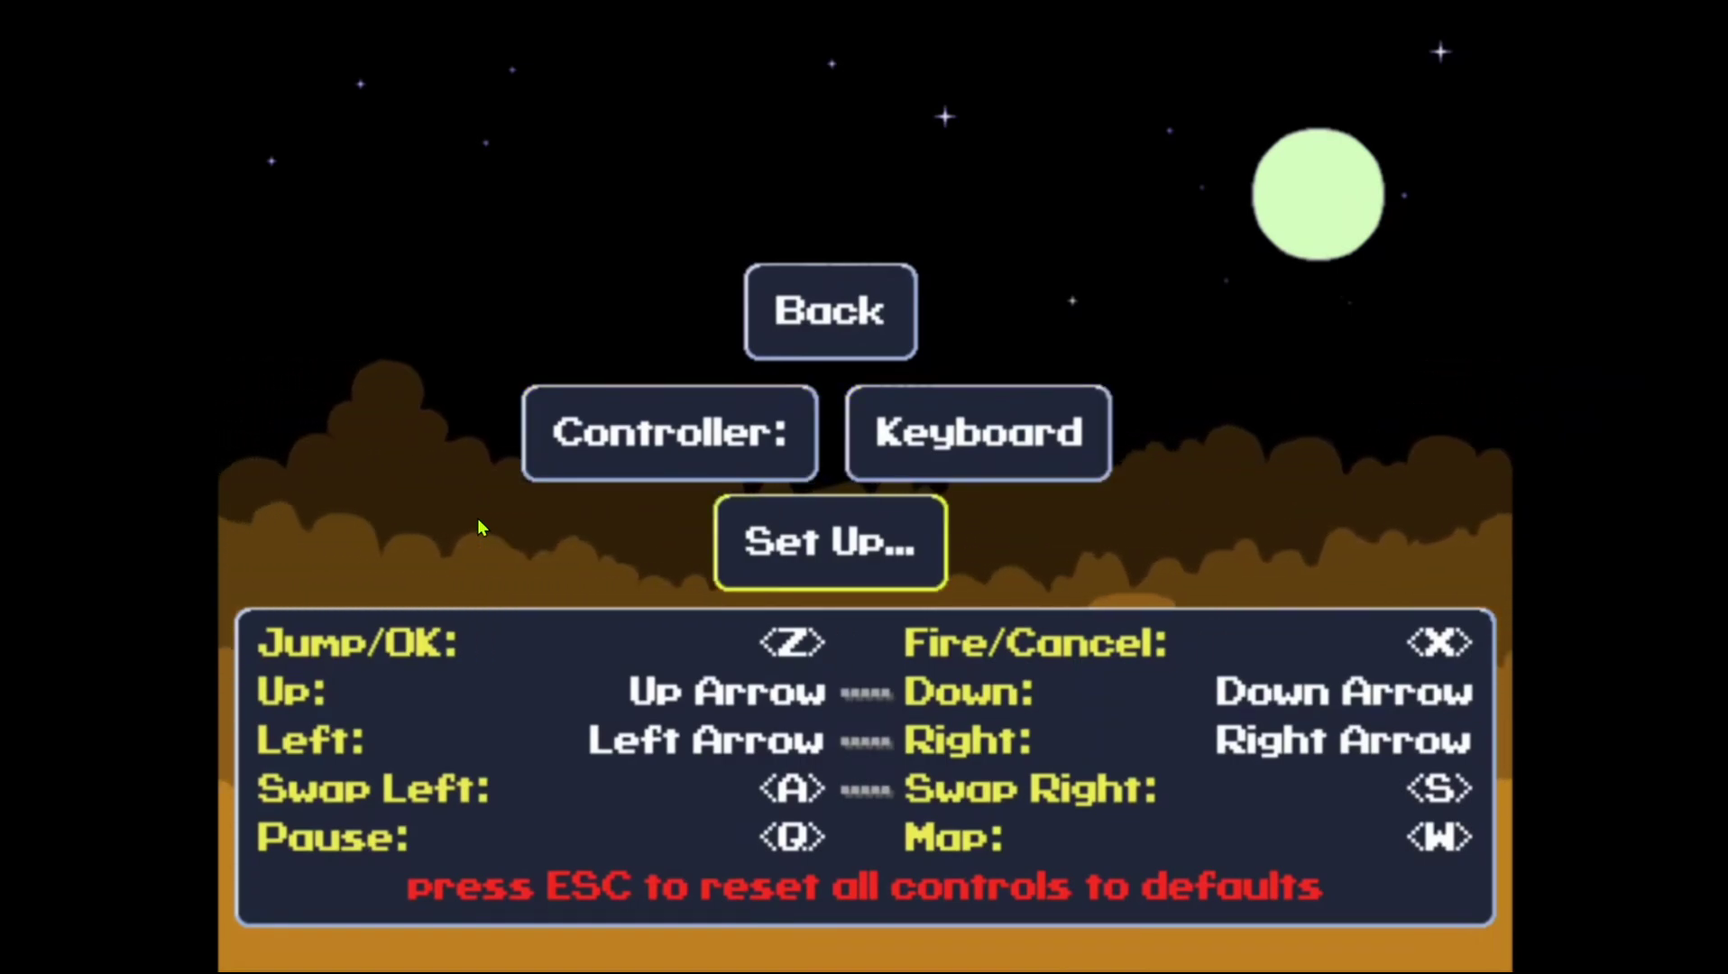
key(Up)
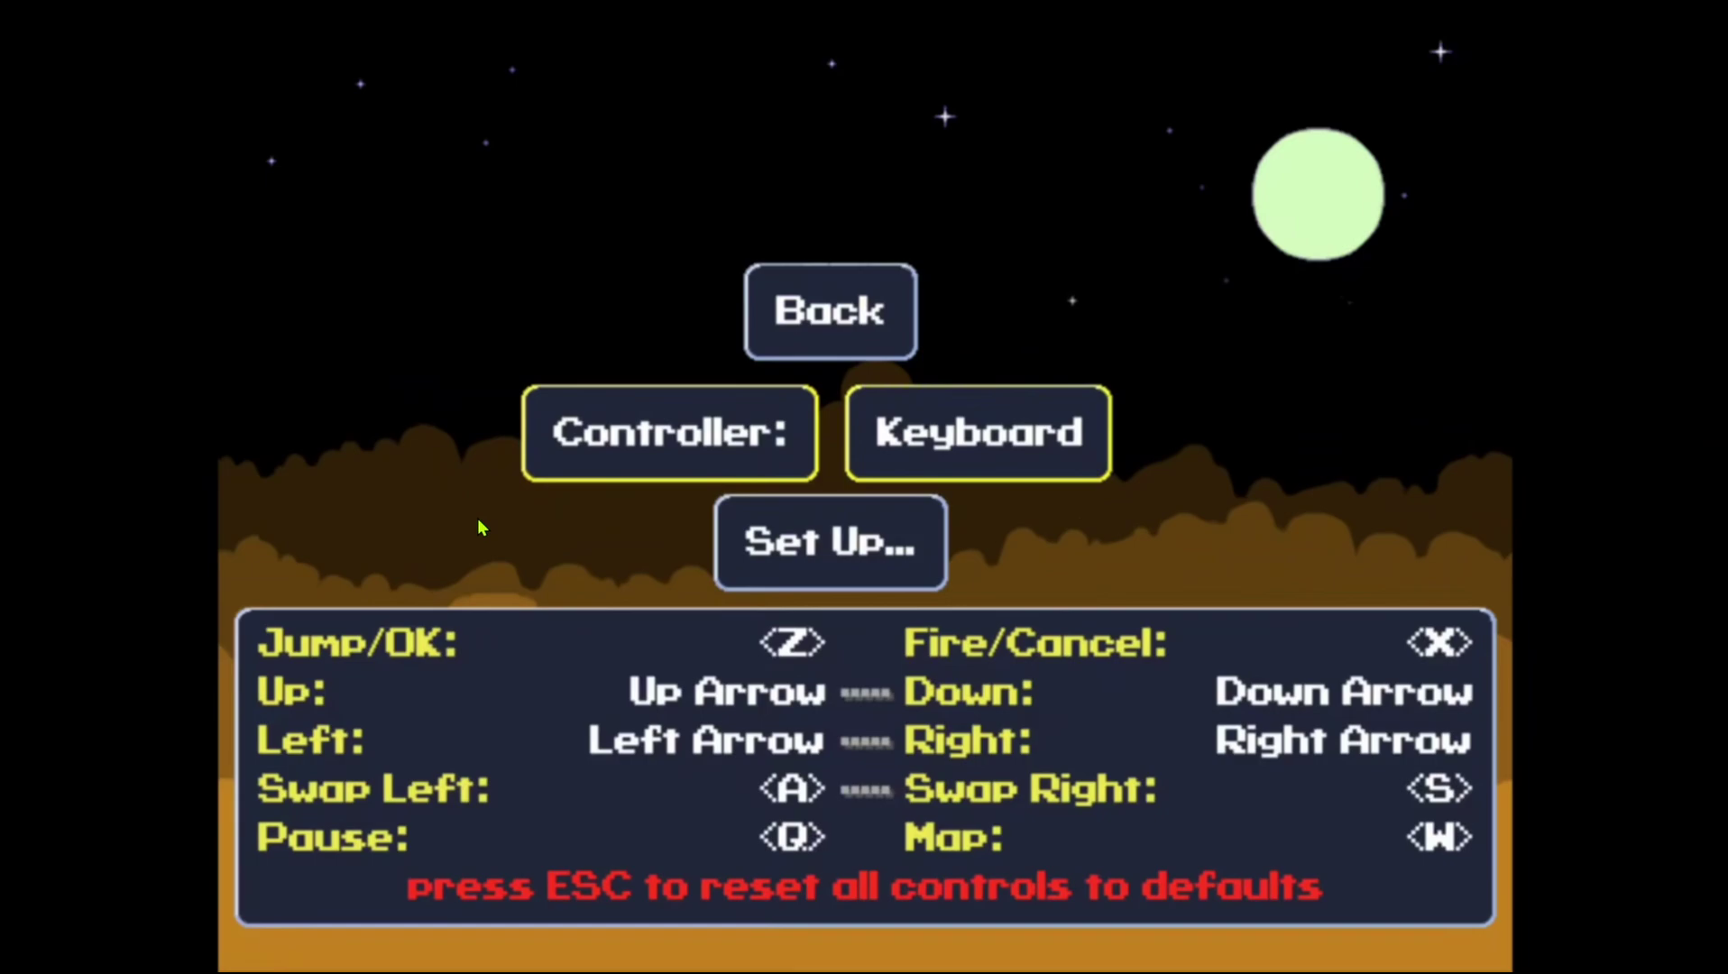
key(Down)
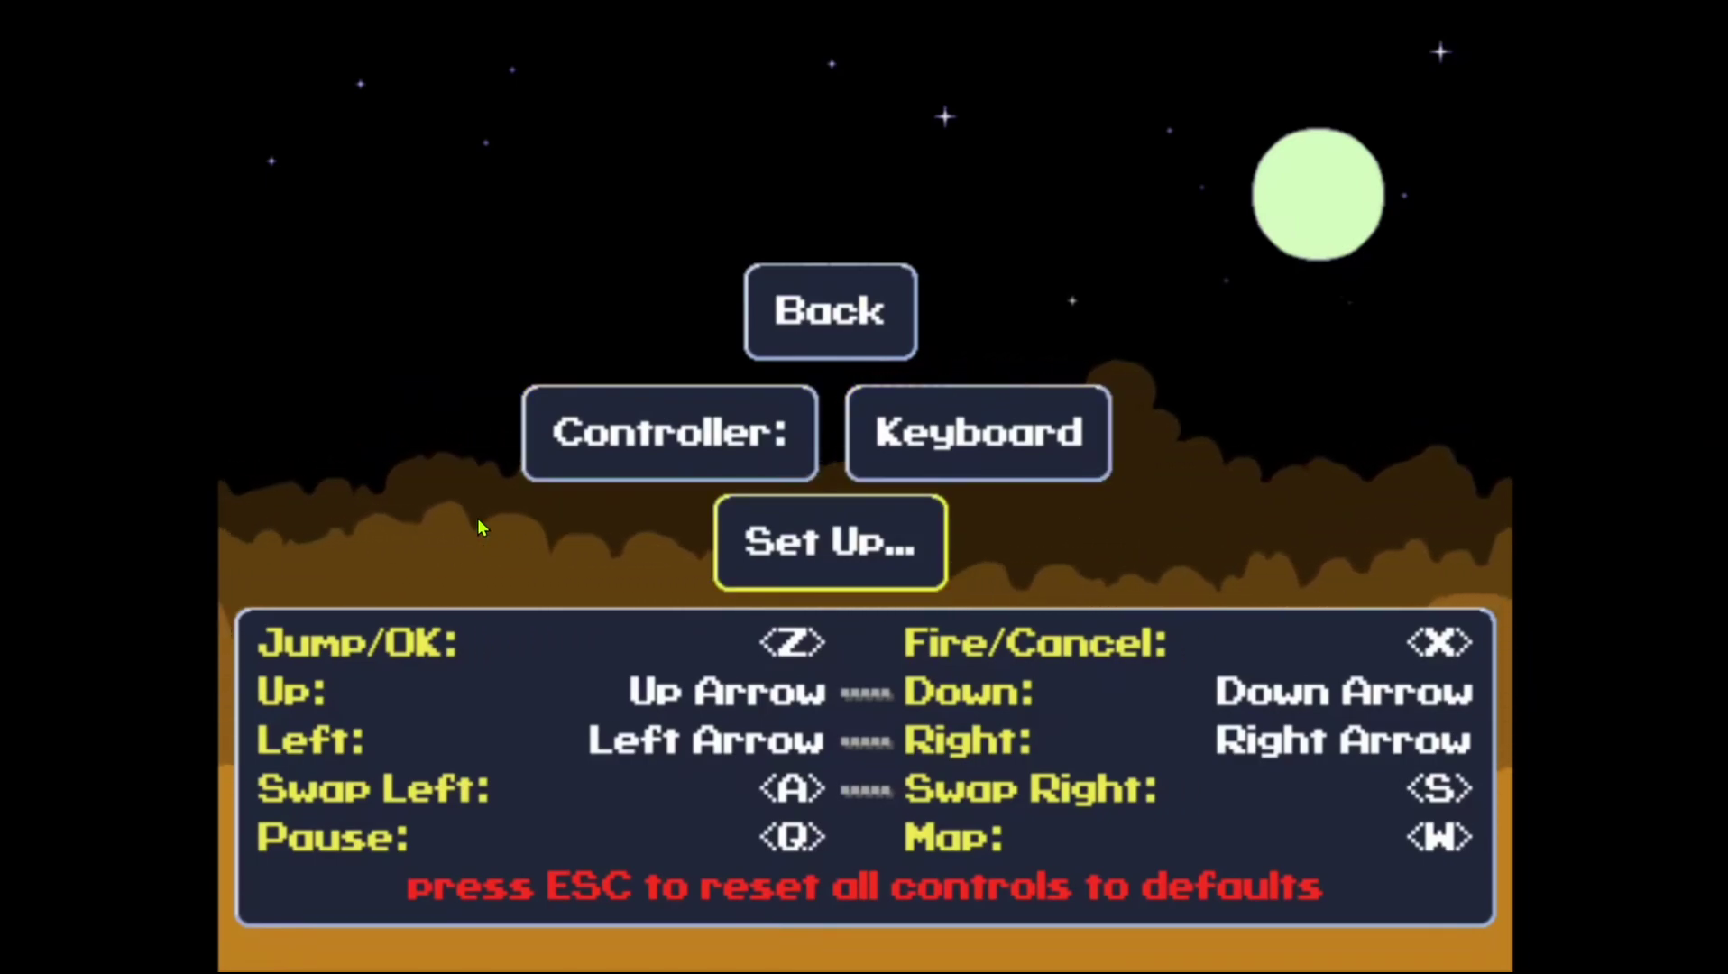
key(z)
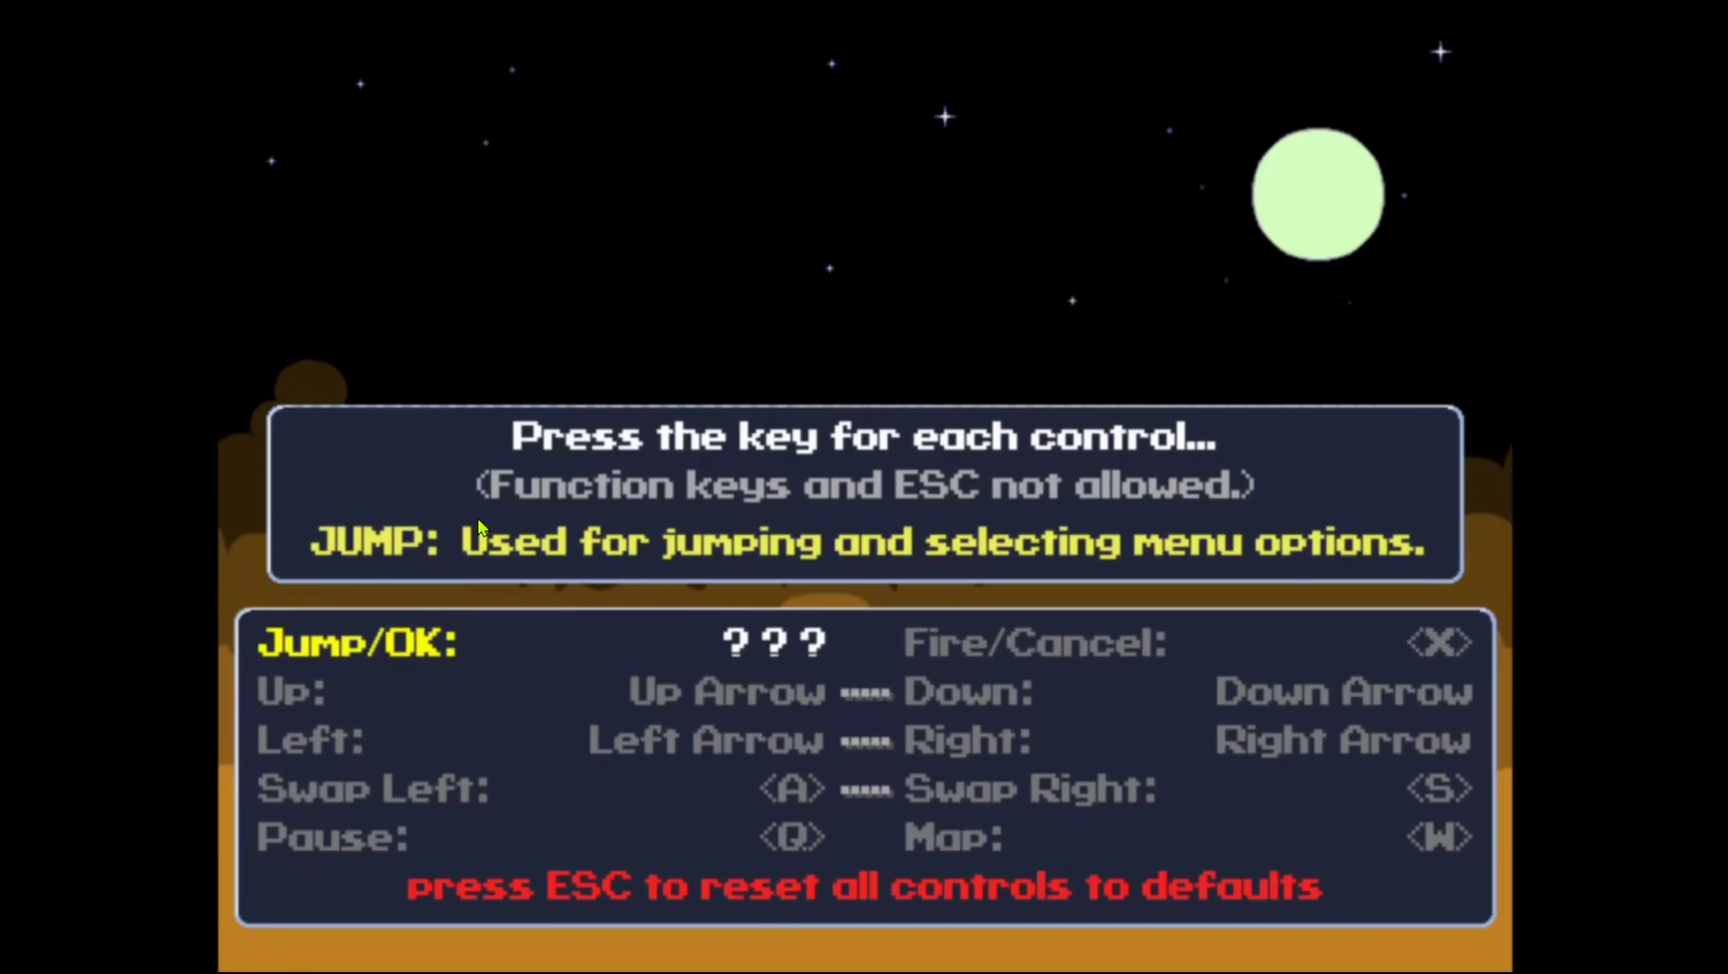
key(Escape)
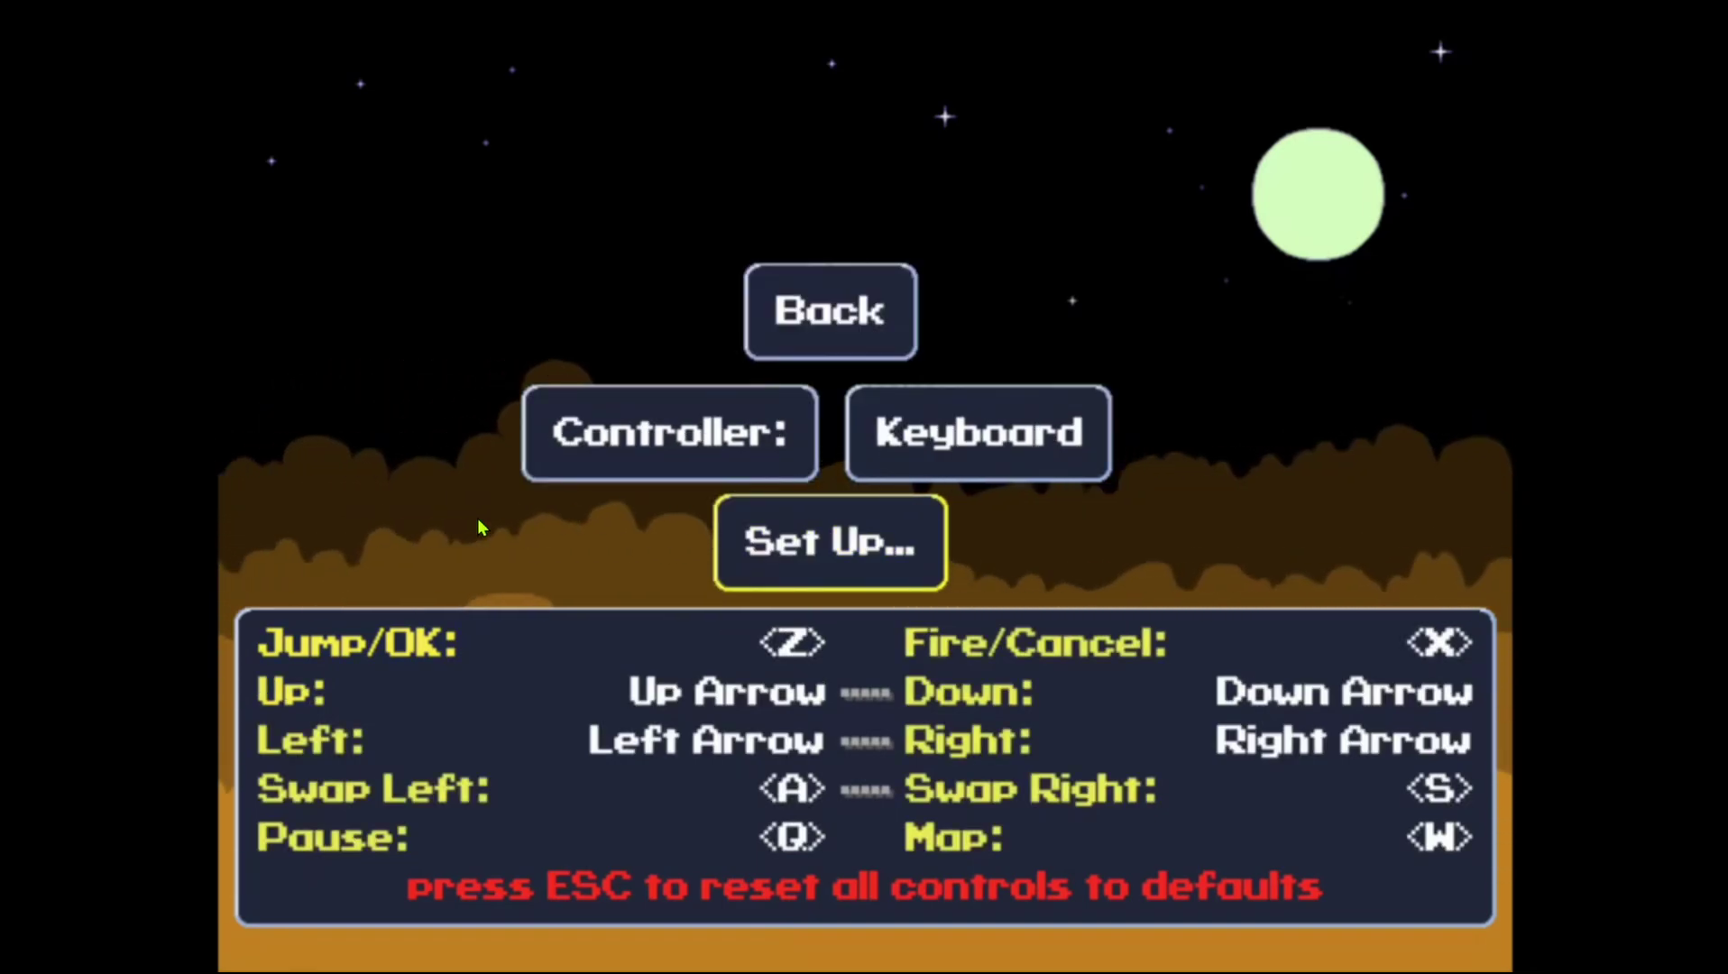
key(Up)
key(Up)
key(z)
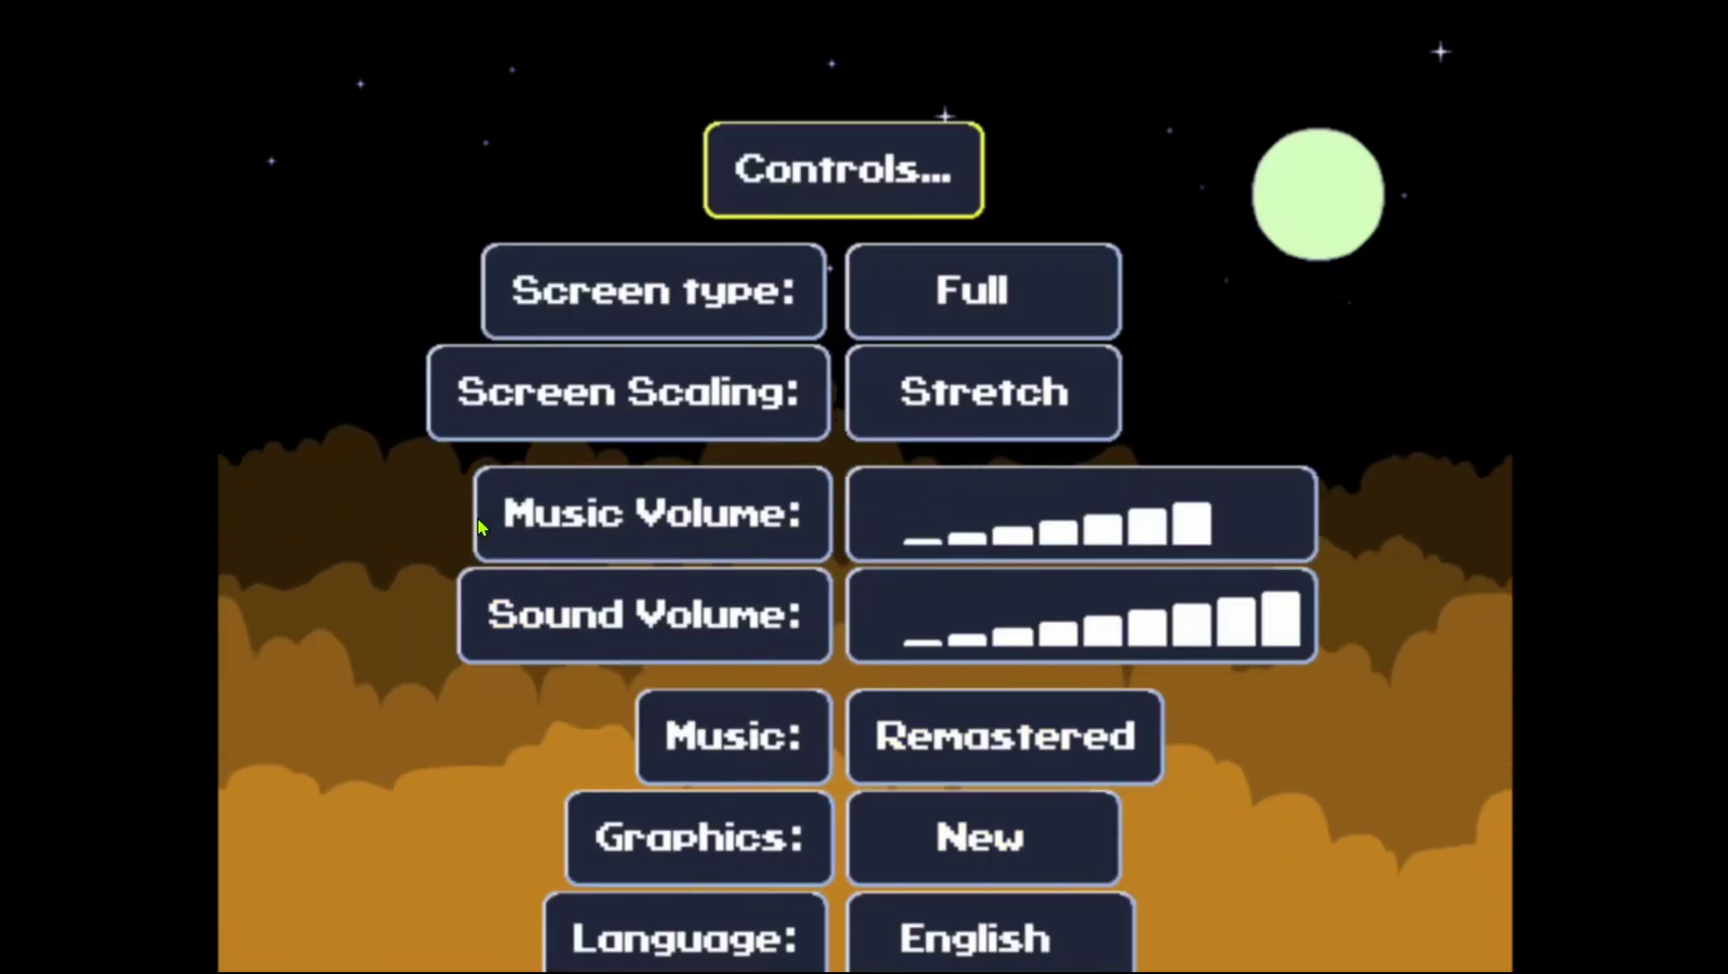
key(Up)
Step: Start a new Easy-difficulty game in save slot 1, then decline Quit to Main Menu
key(z)
key(z)
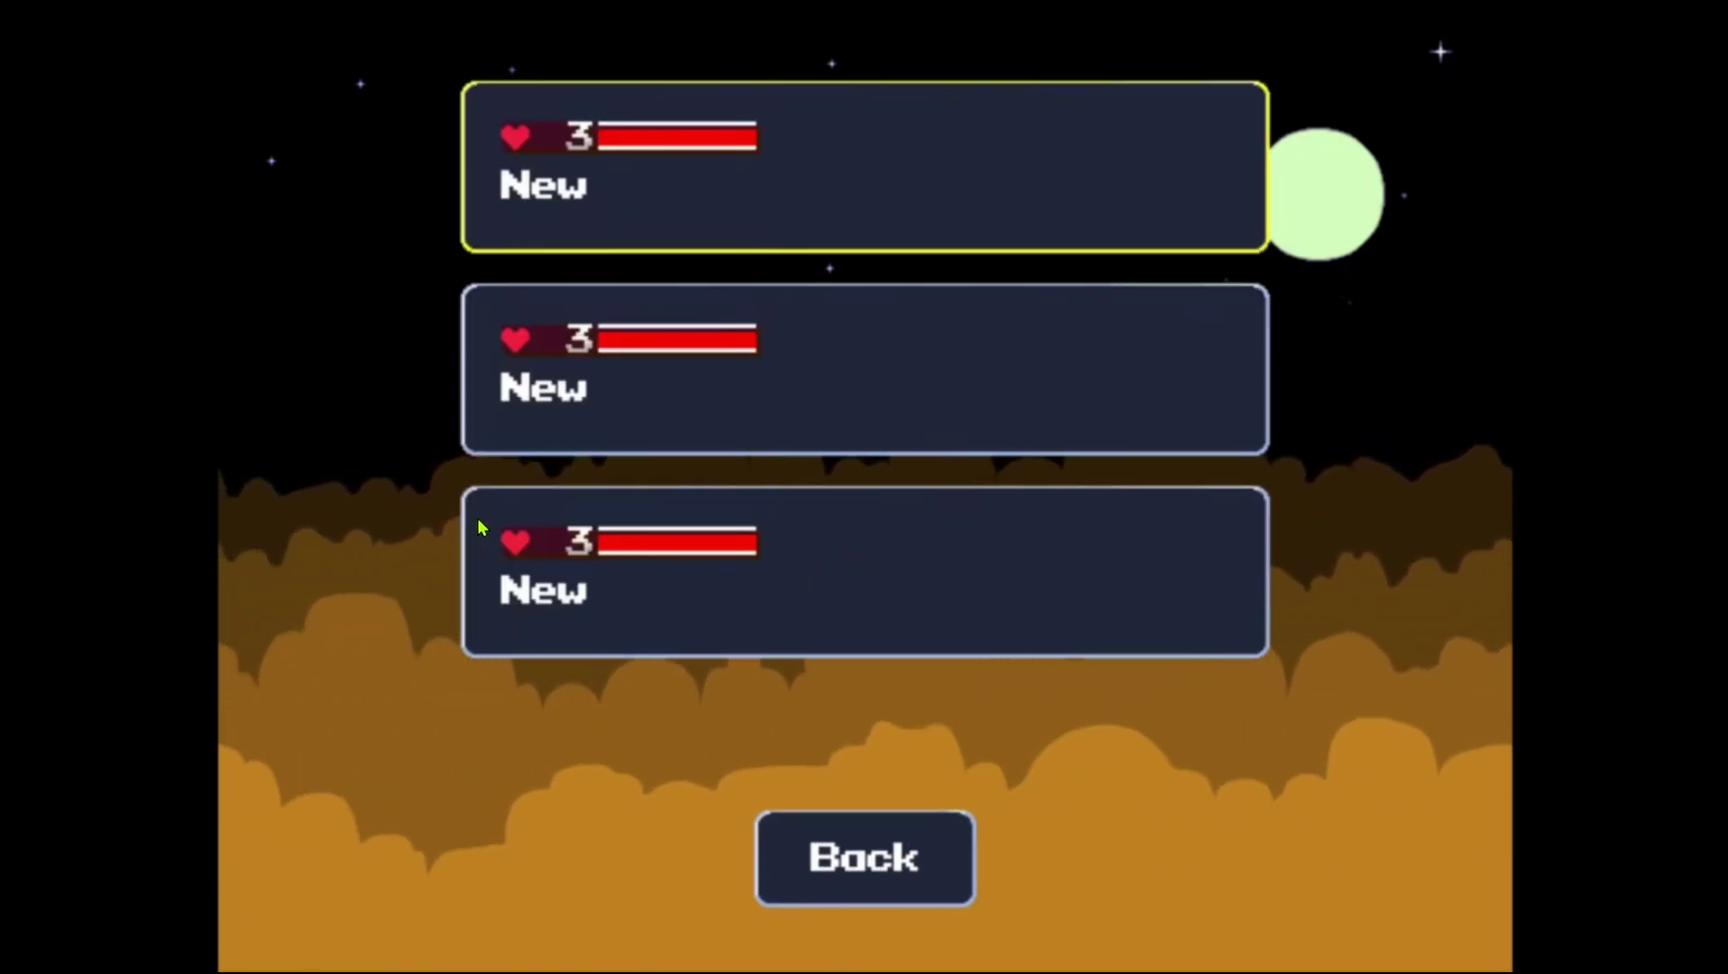
key(Up)
key(Down)
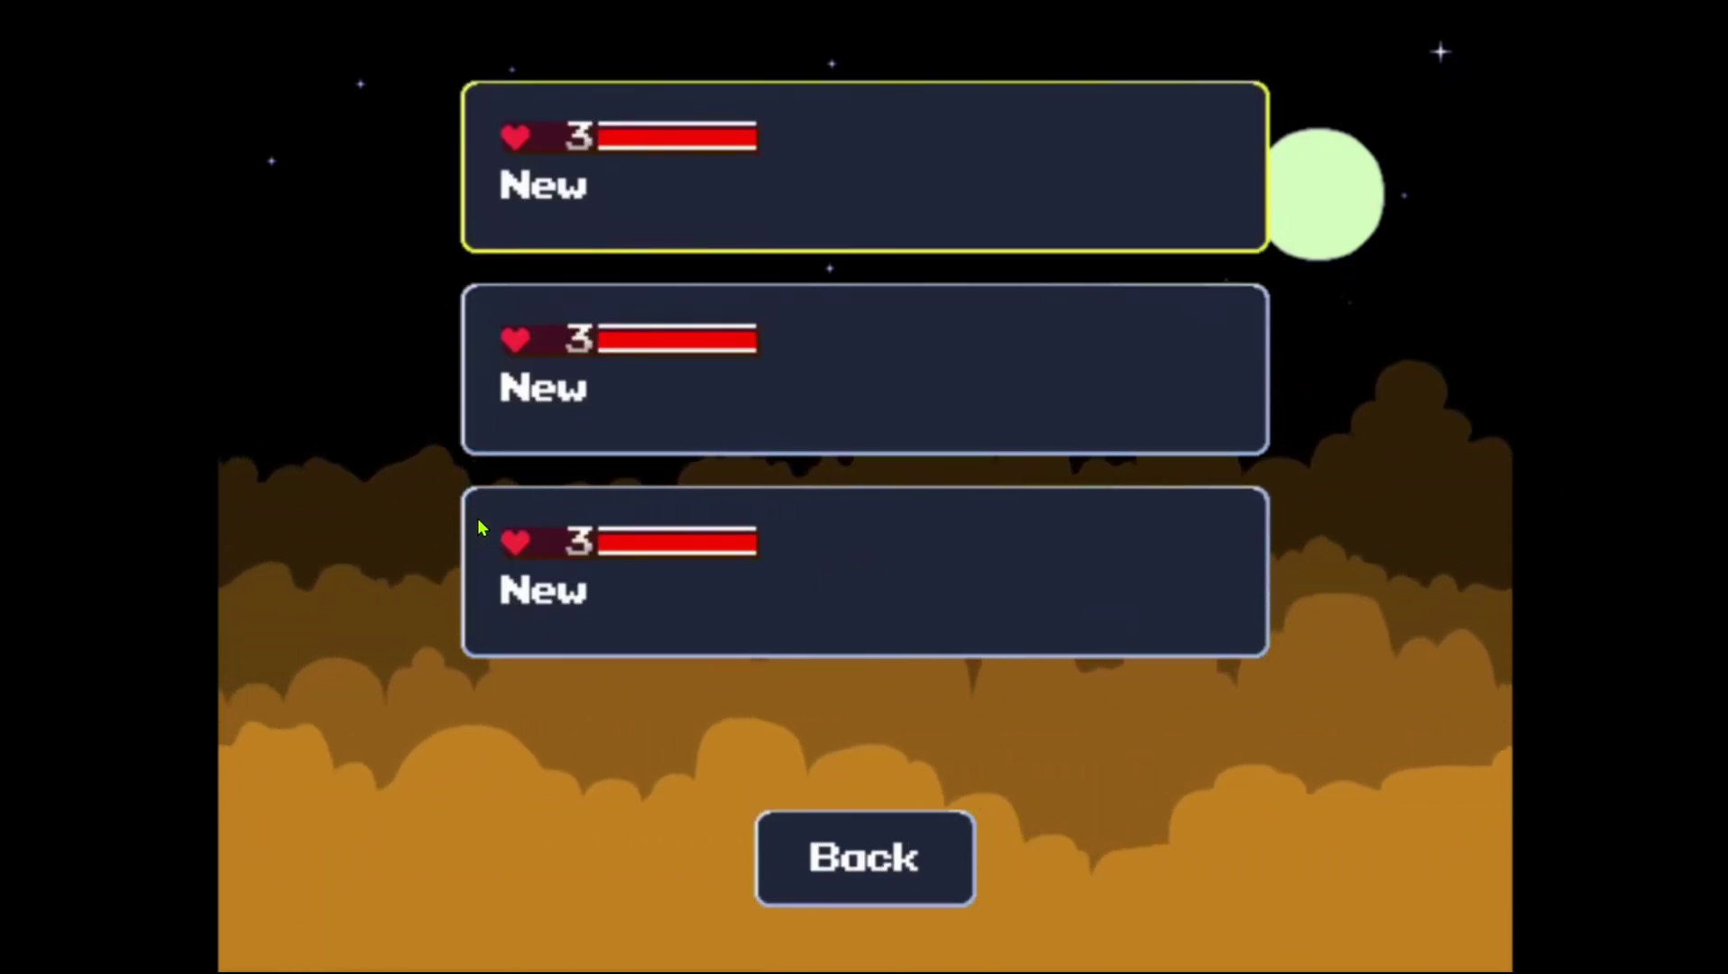
key(z)
key(Down)
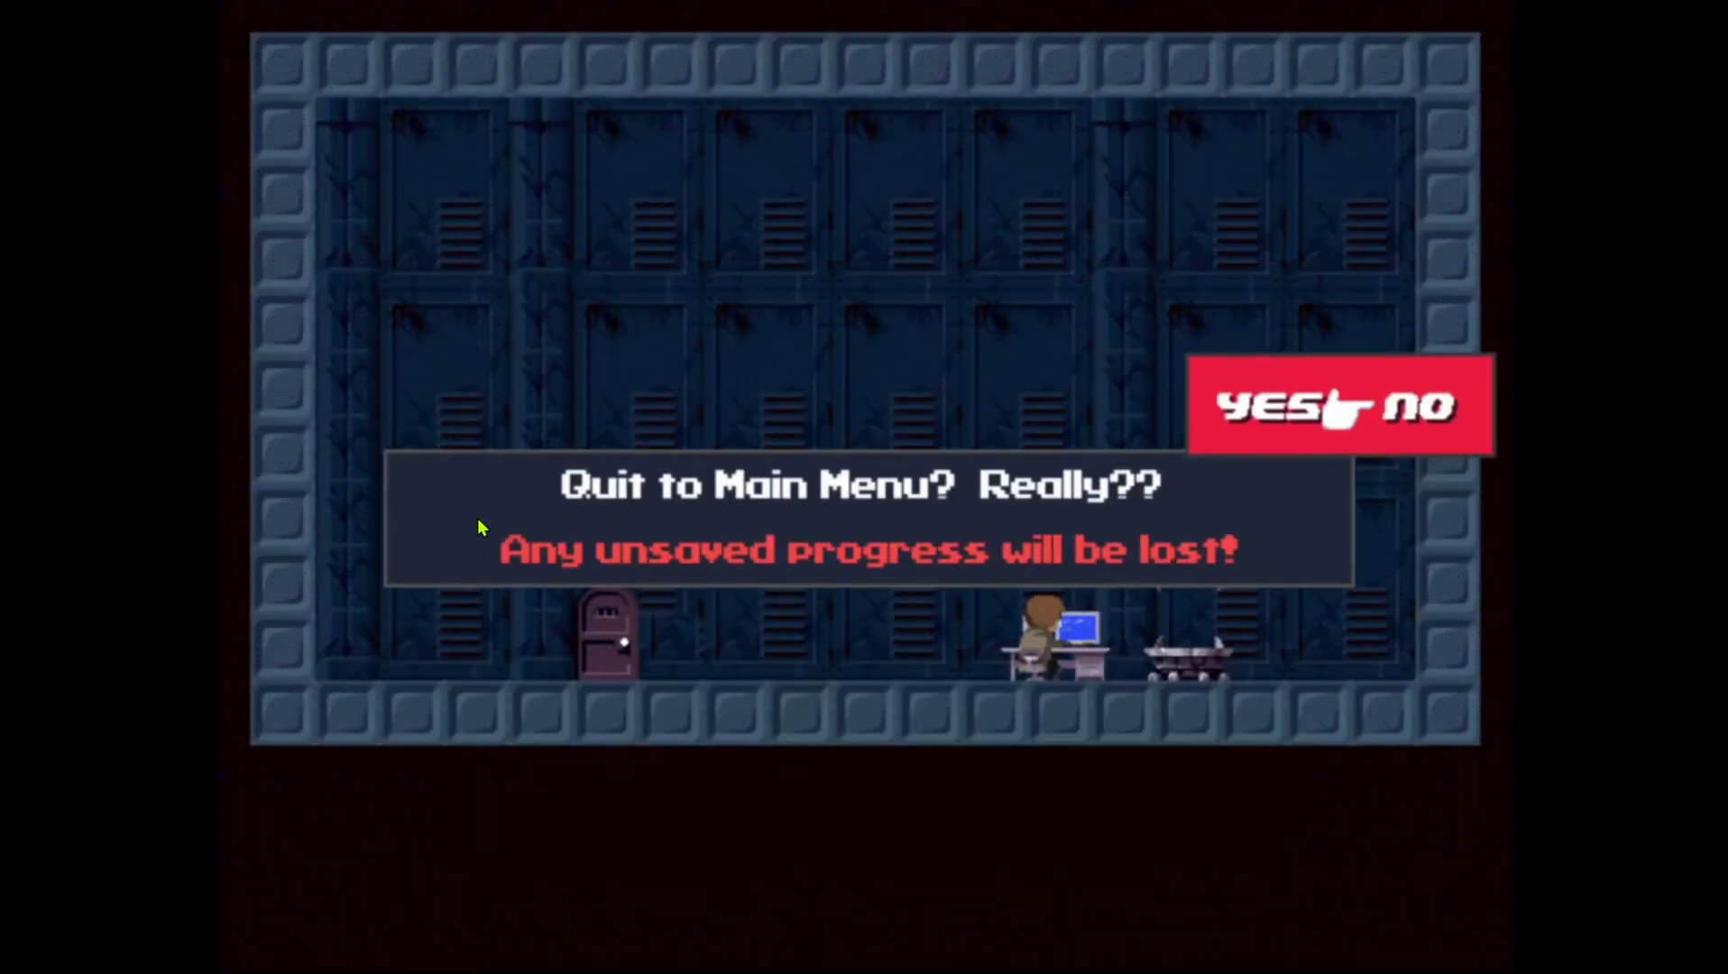
key(Escape)
key(Escape)
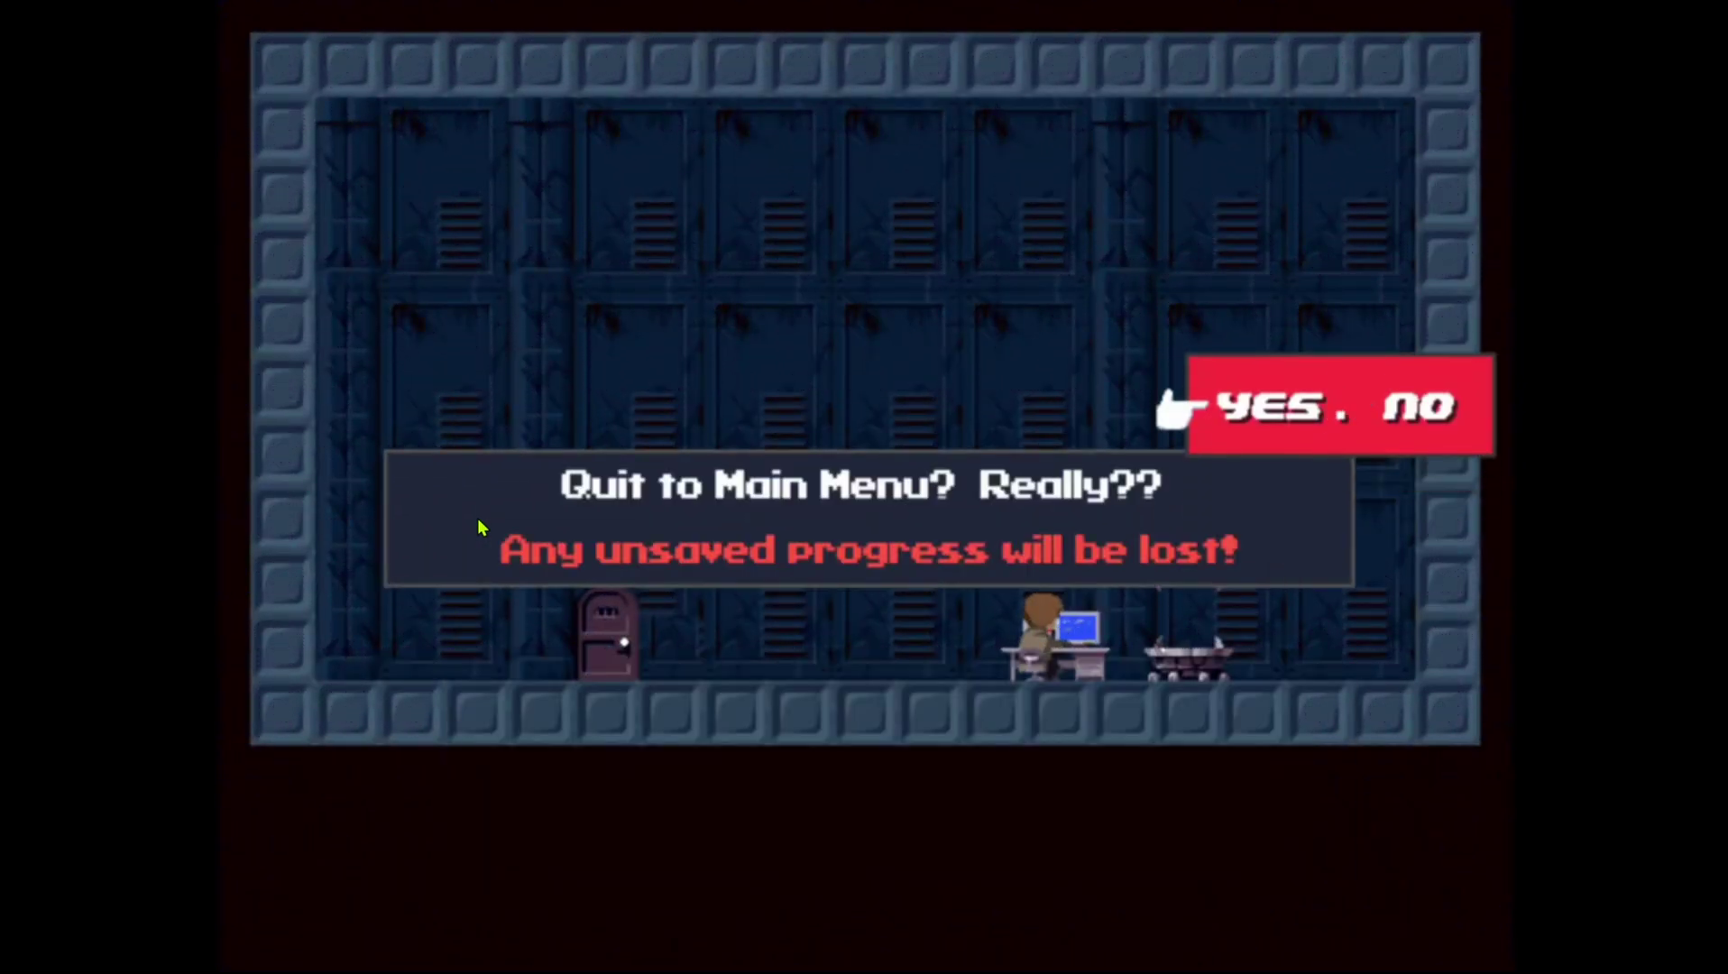
key(Escape)
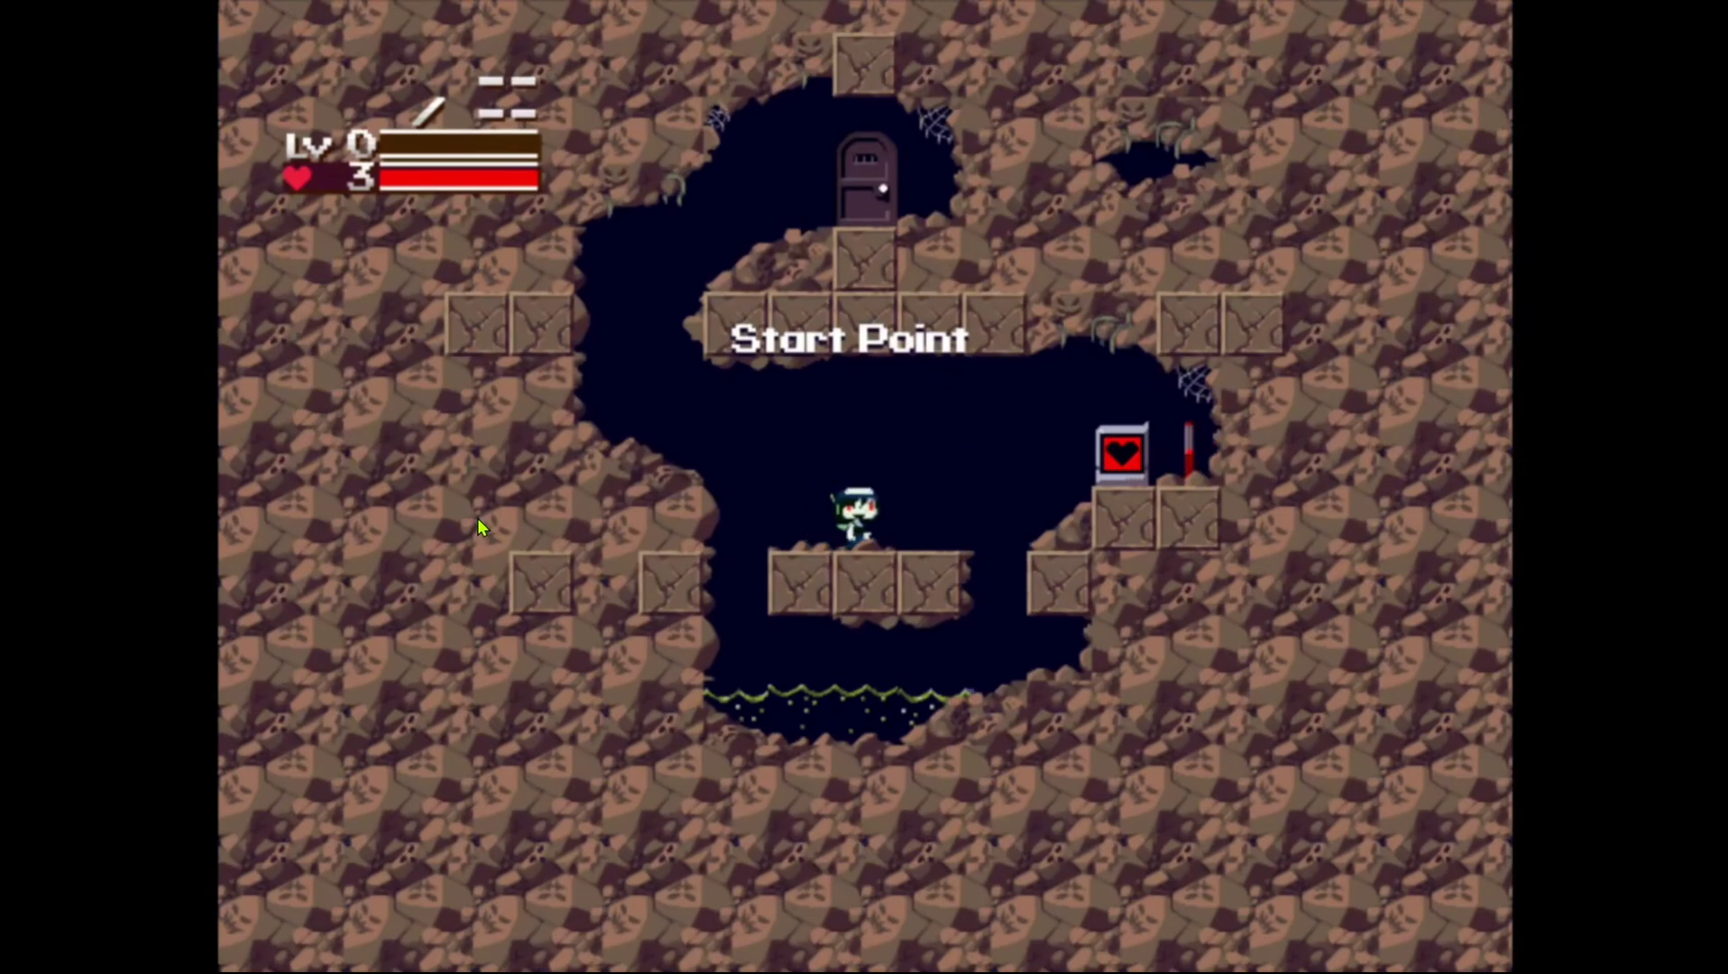
Step: Turn the character left, jump, and view the arms and inventory screen
key(Left)
key(z)
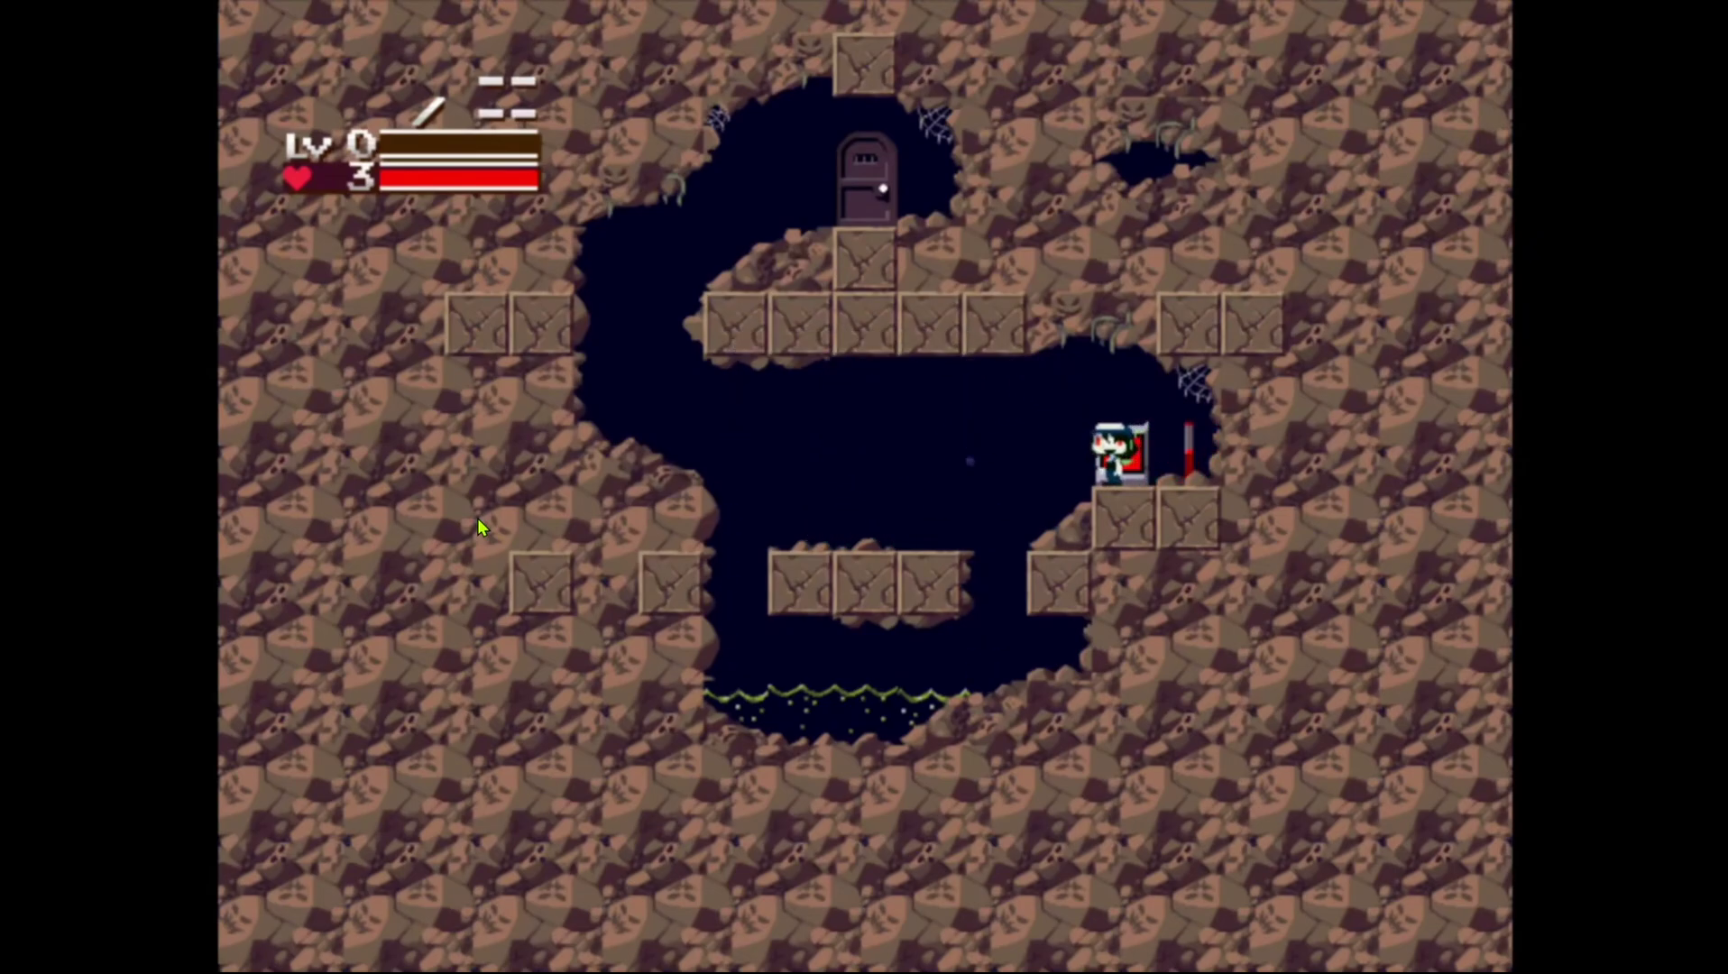
key(z)
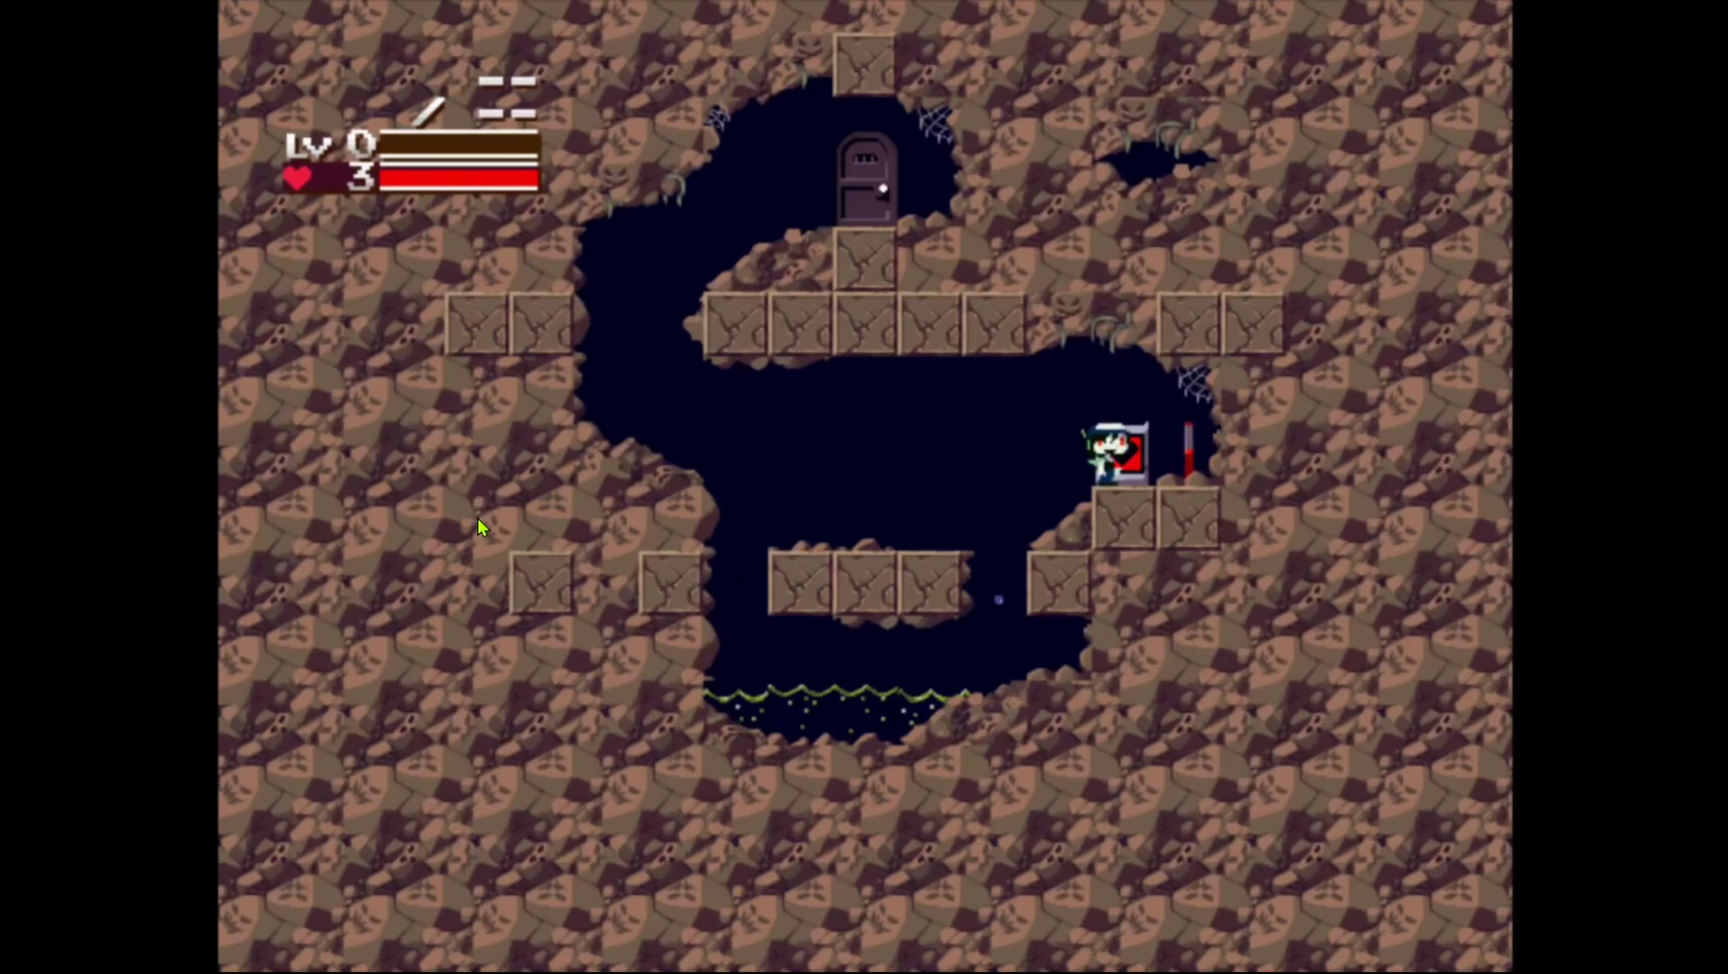
key(q)
key(q)
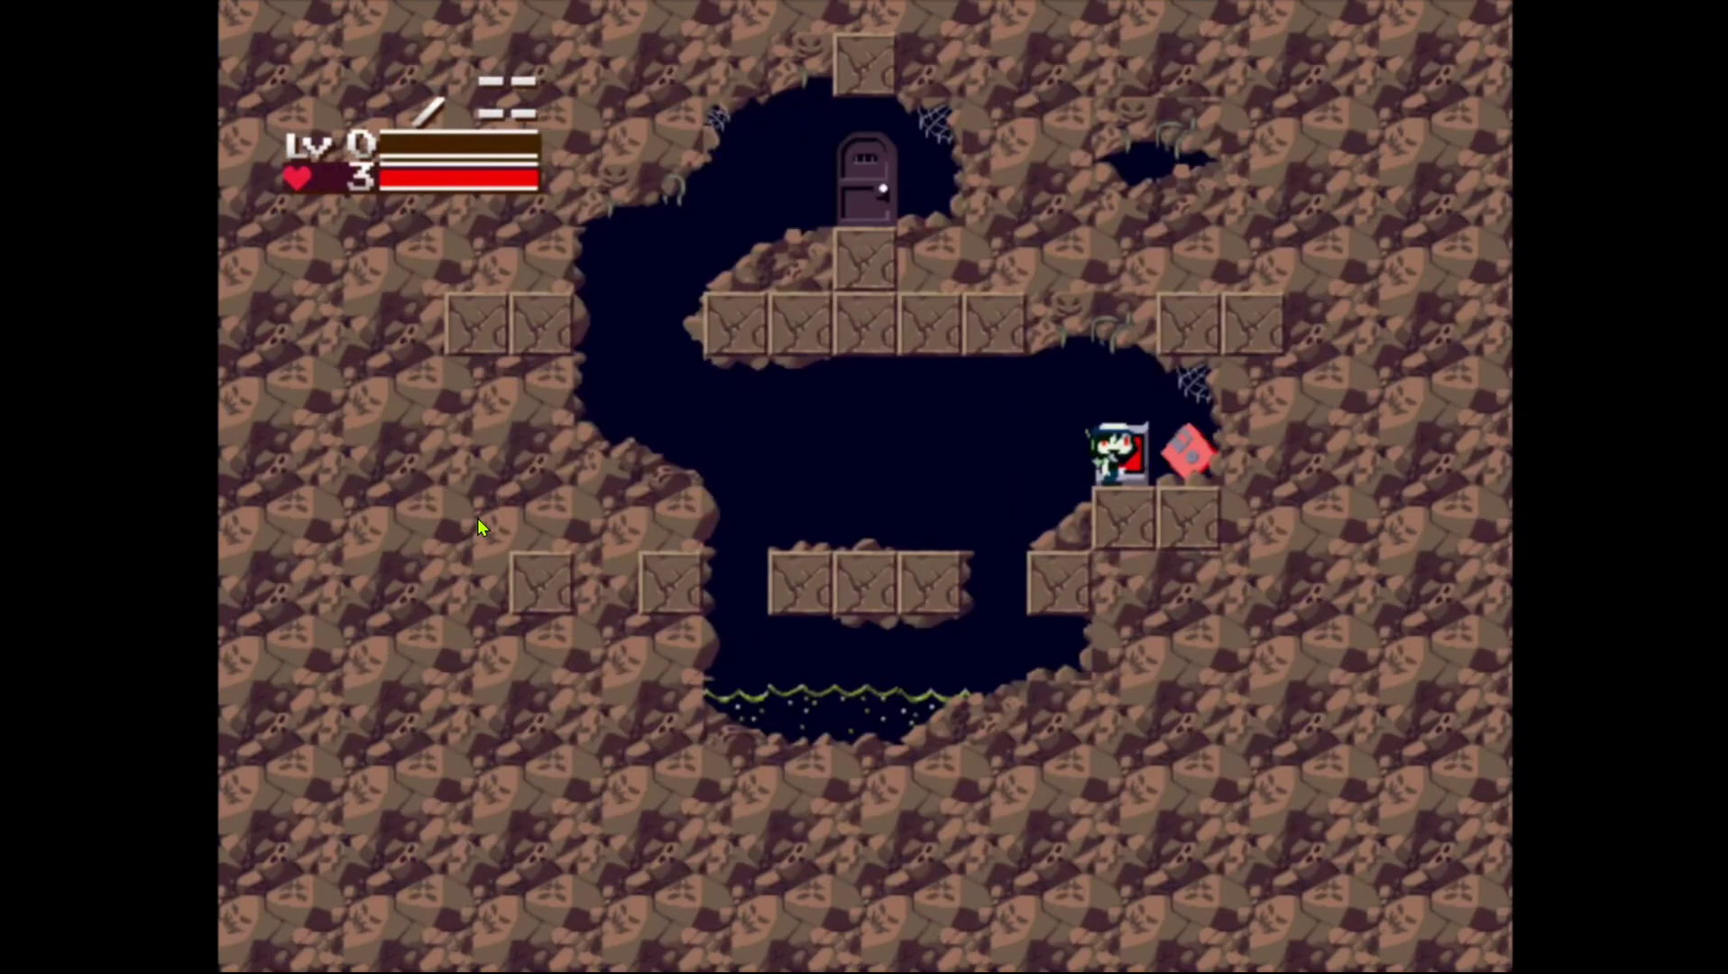
Step: Cross the flooded pit, climb the ledges and go through the upper door into First Cave
key(Left)
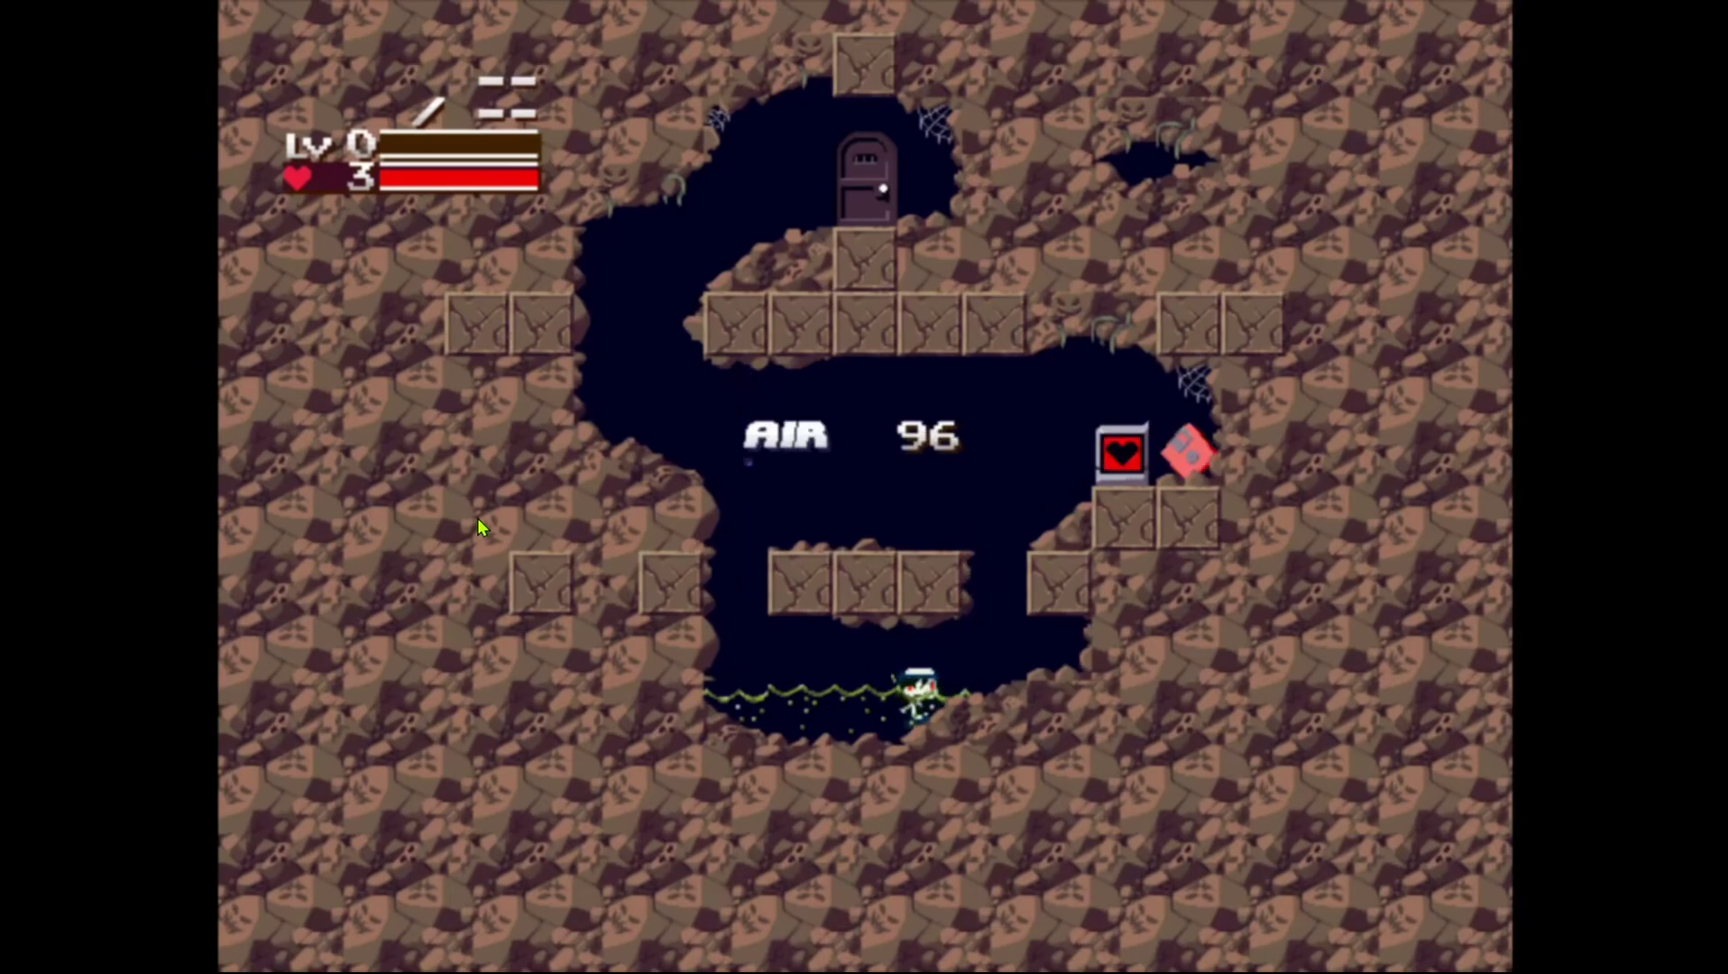
key(Right)
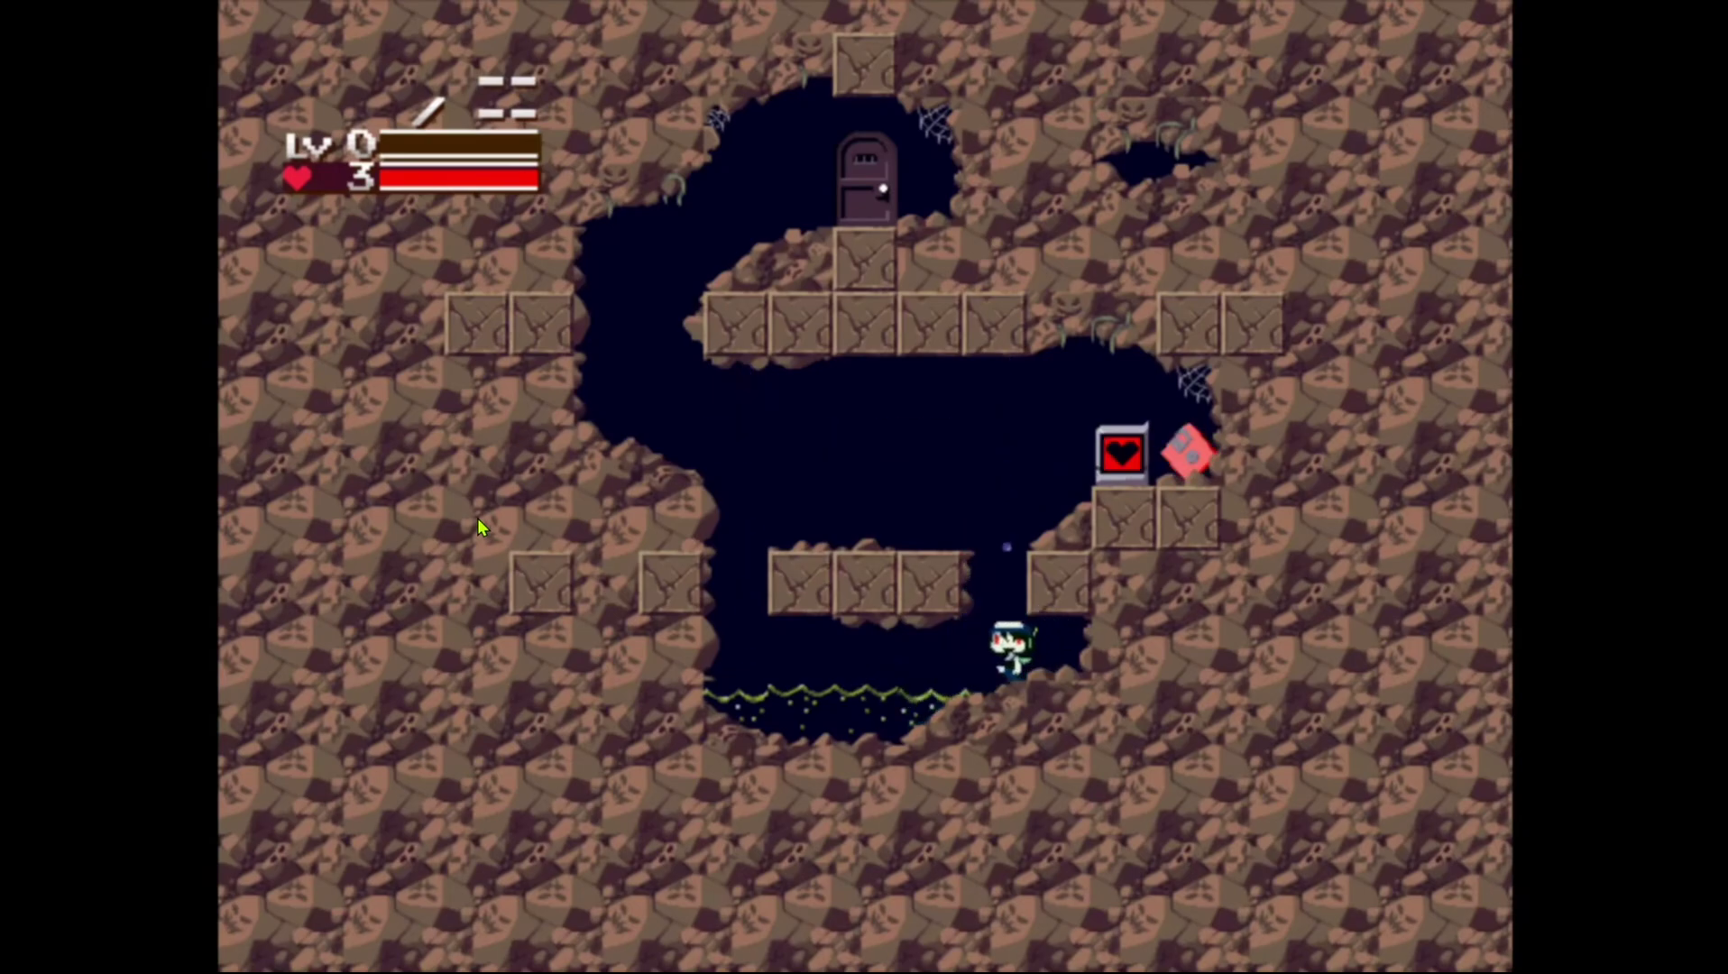
key(z)
key(Left)
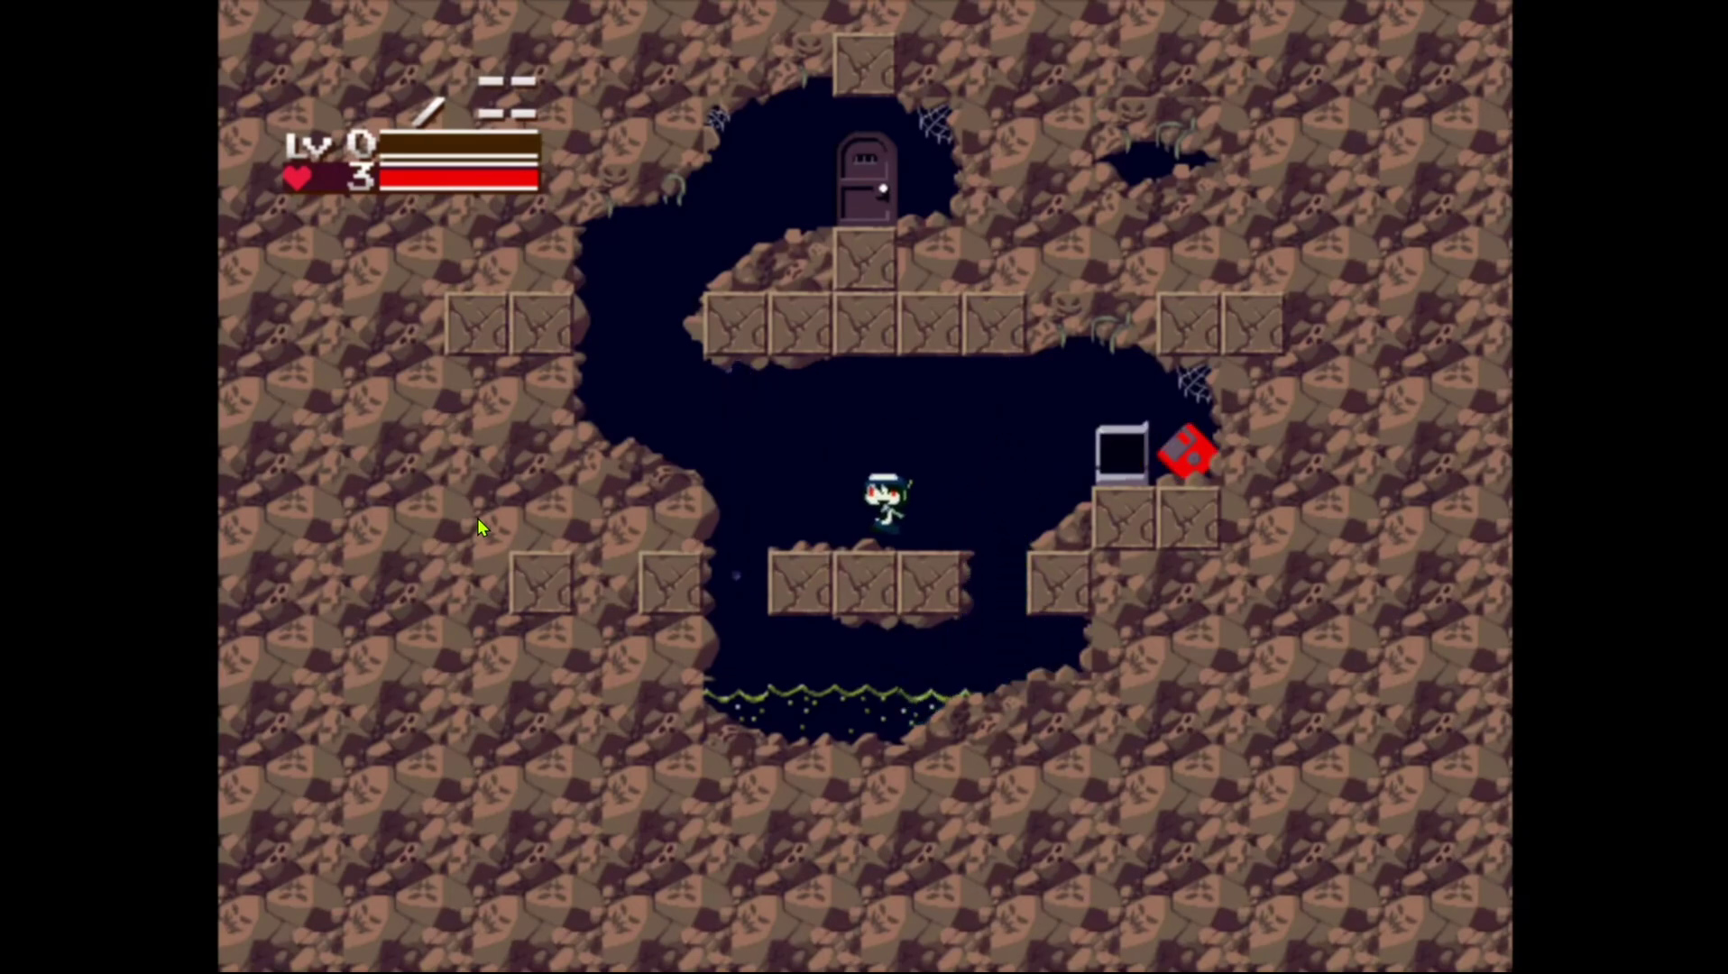
key(z)
key(z)
key(Right)
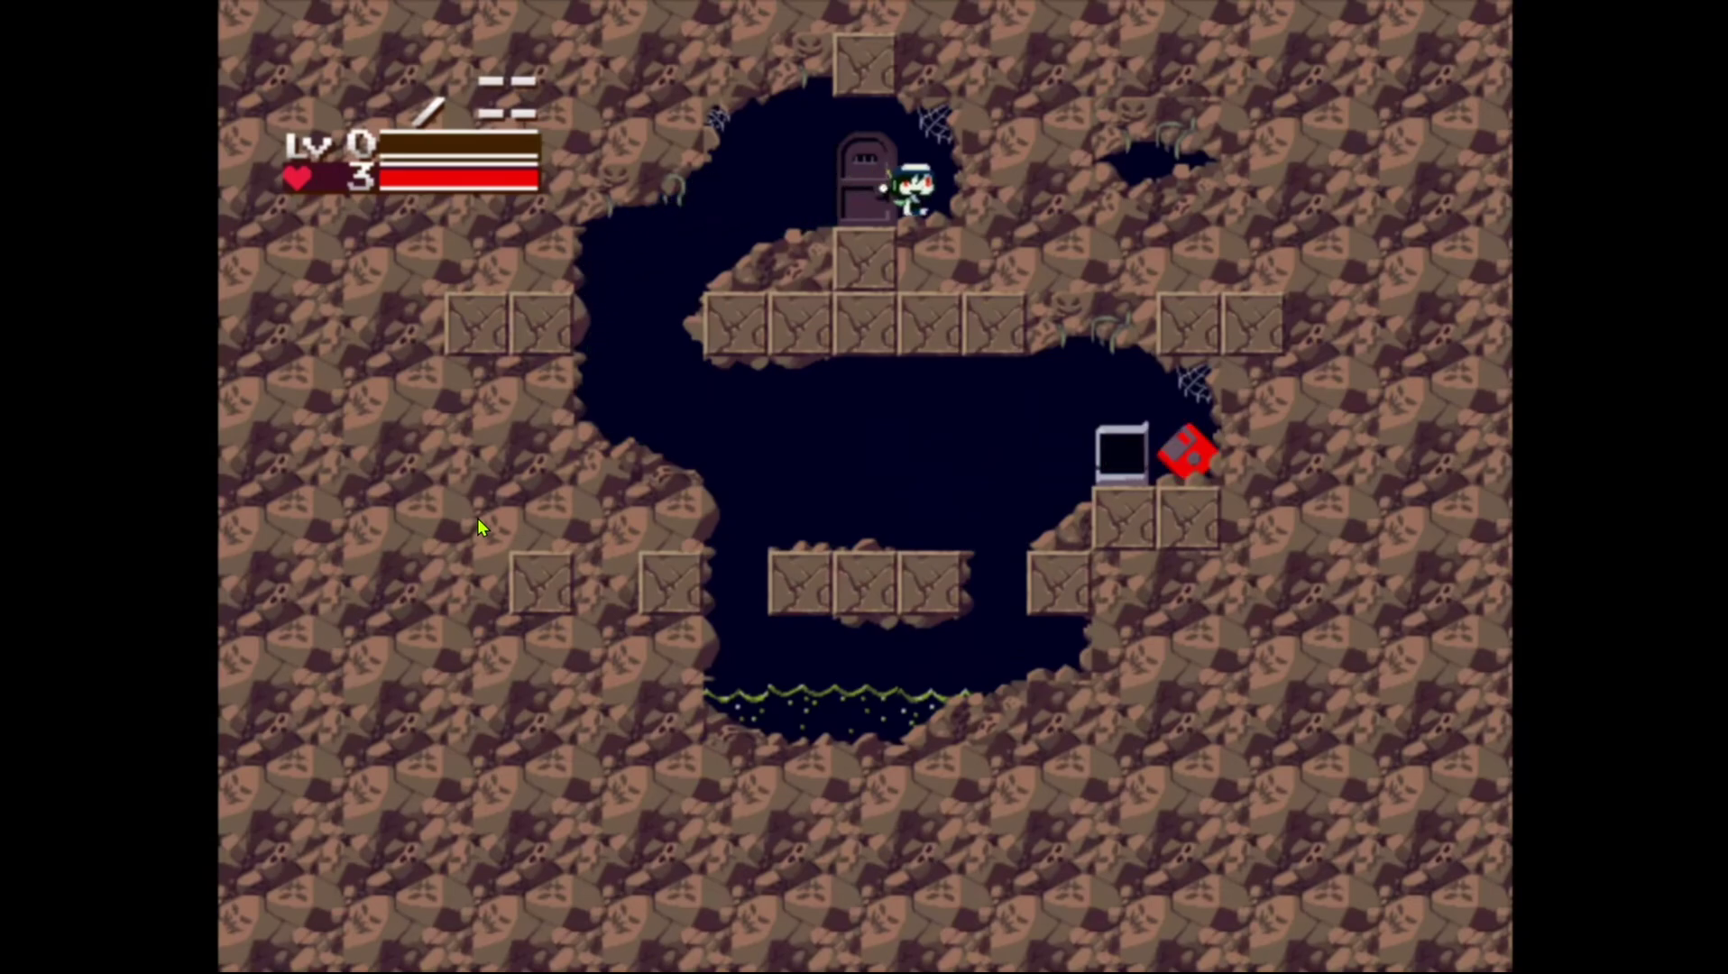
key(Down)
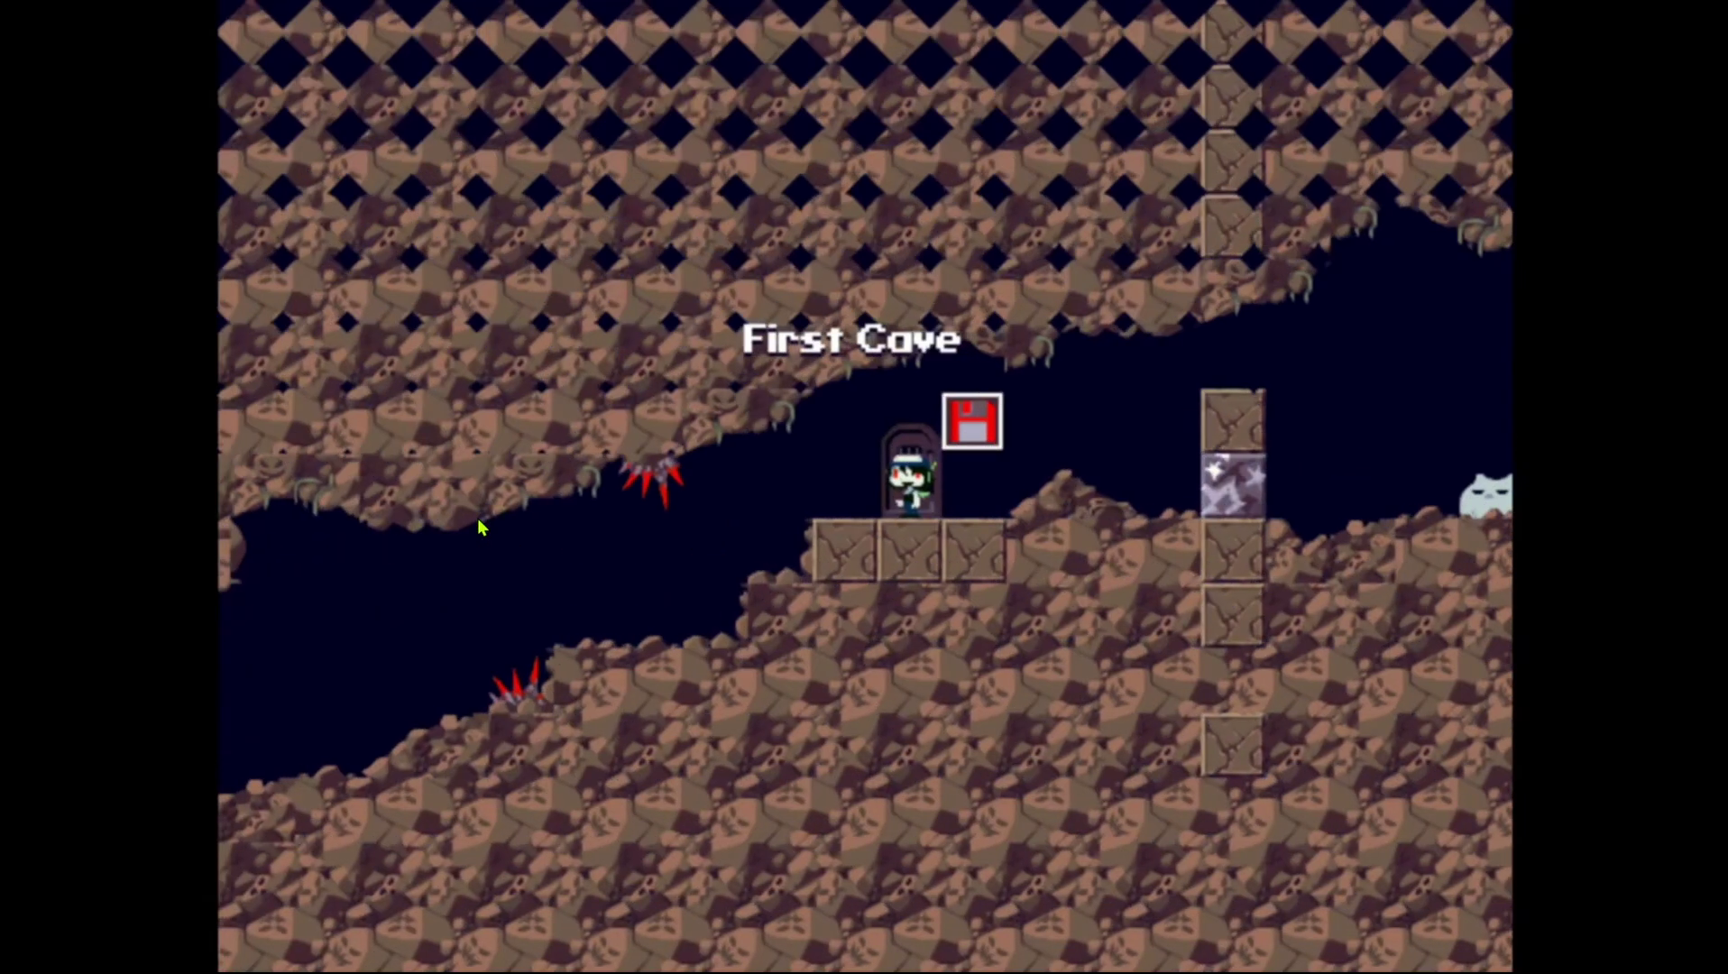
Step: Walk right along the First Cave ledge over the pillar, then head back left toward the door
key(Right)
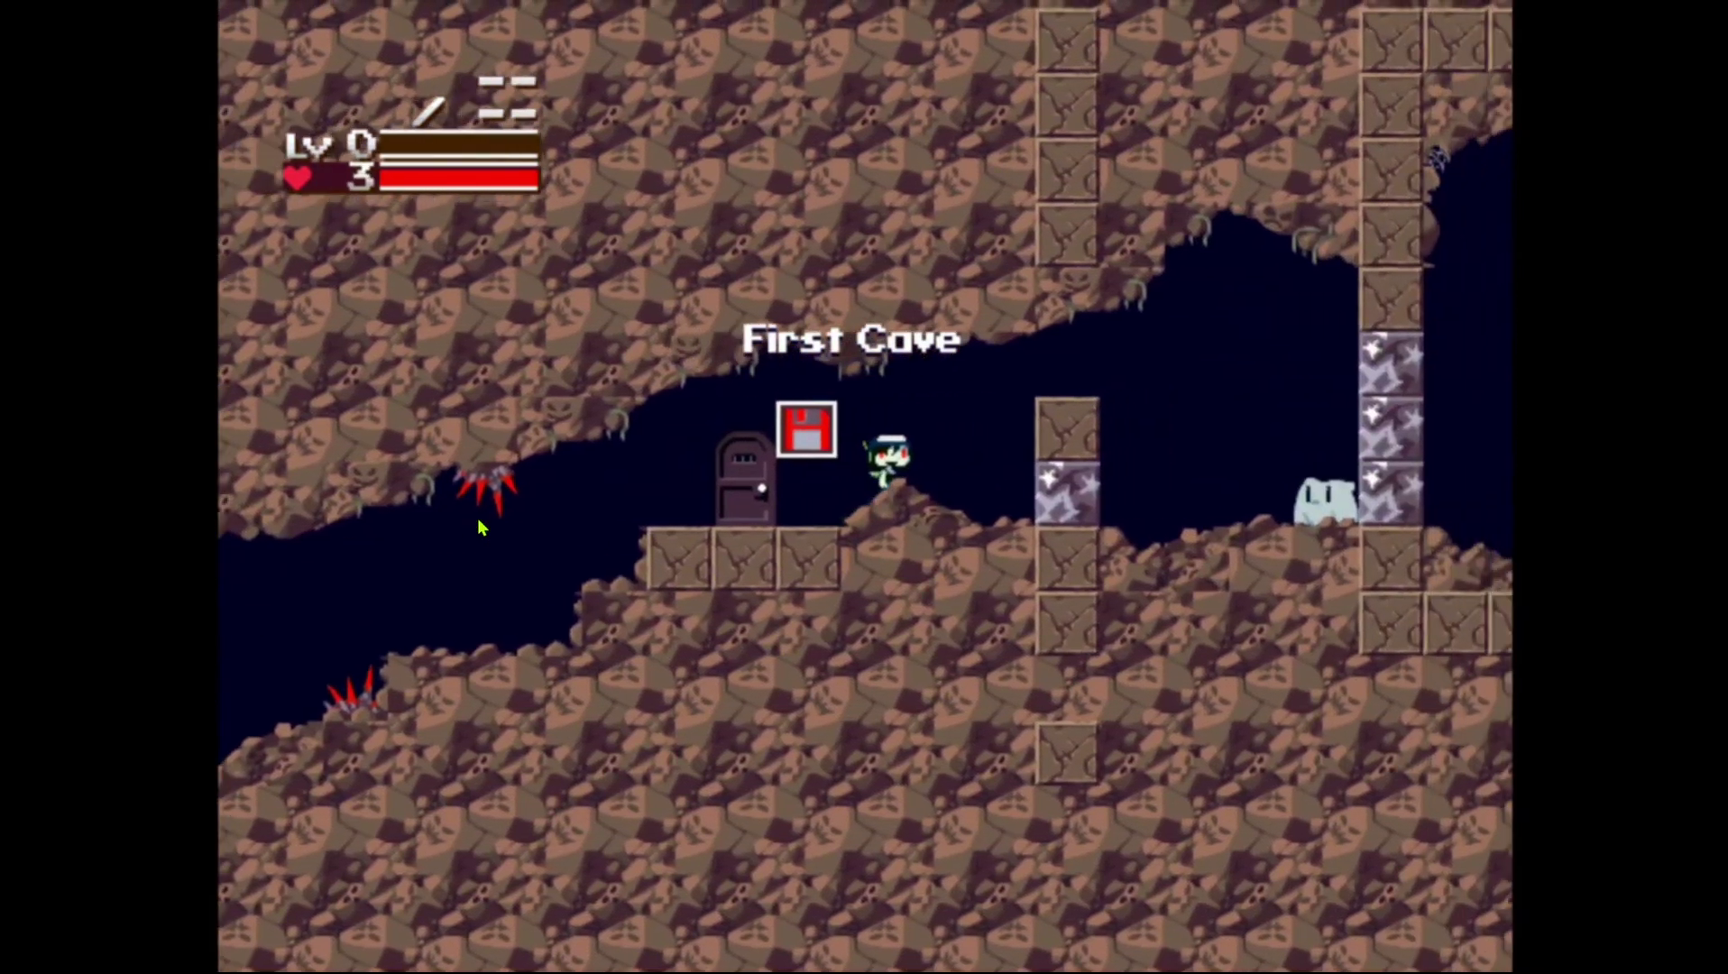
key(Right)
key(z)
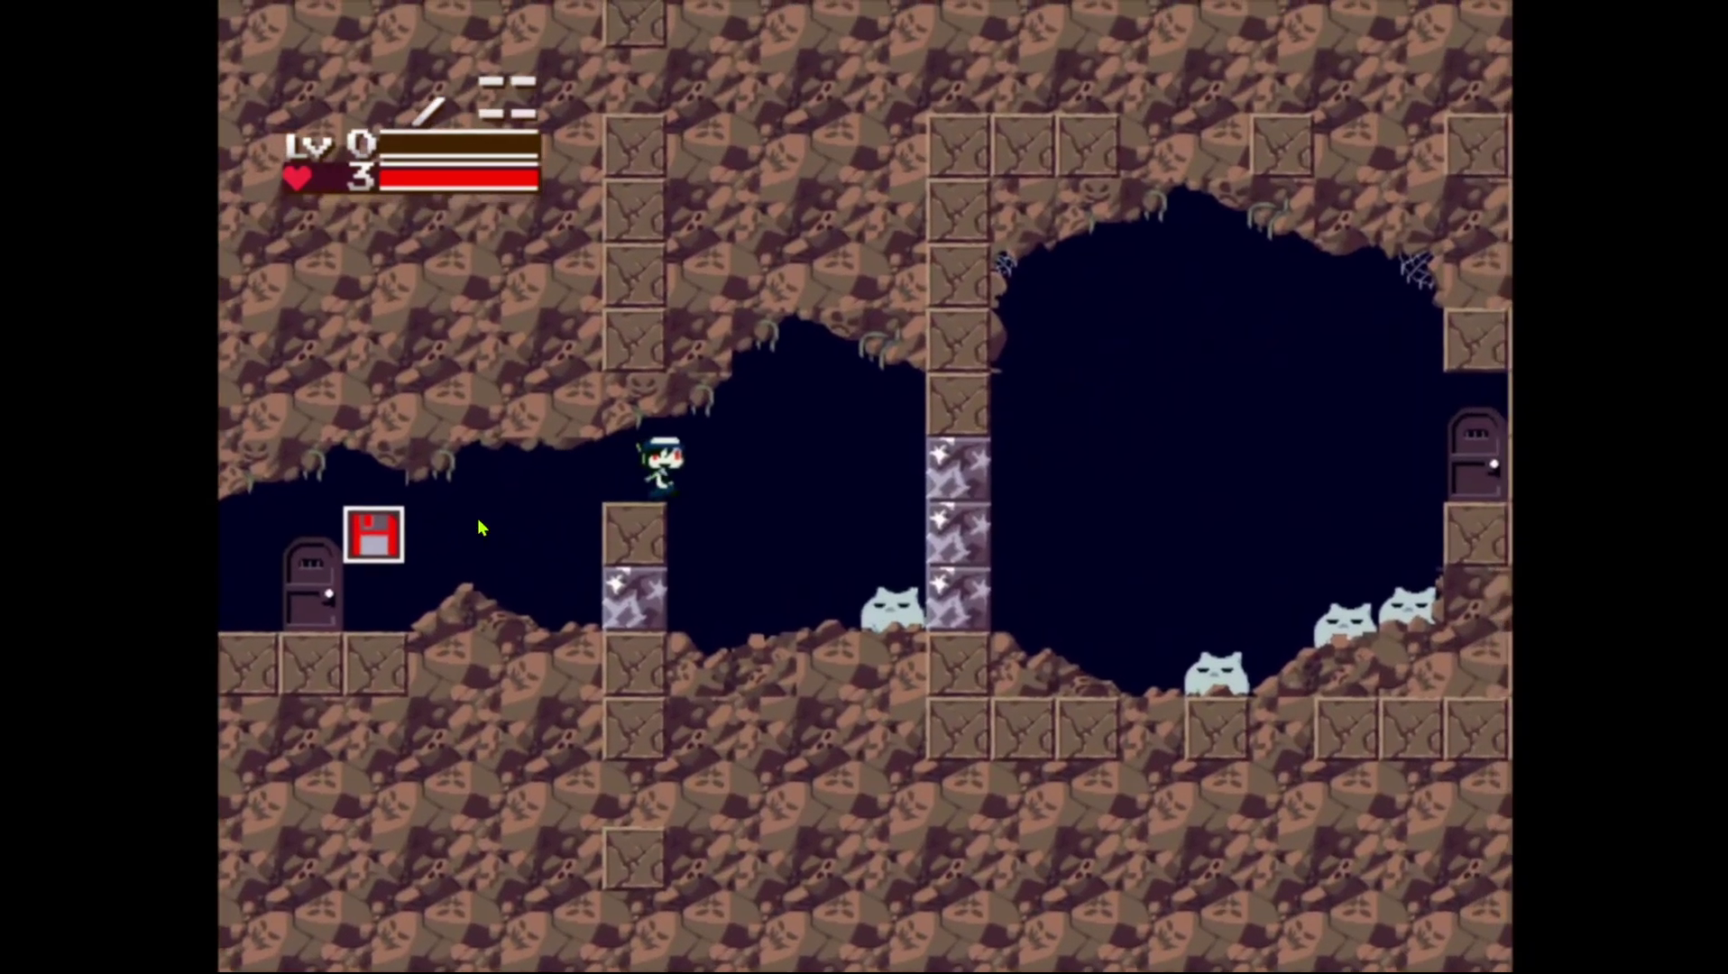
key(Left)
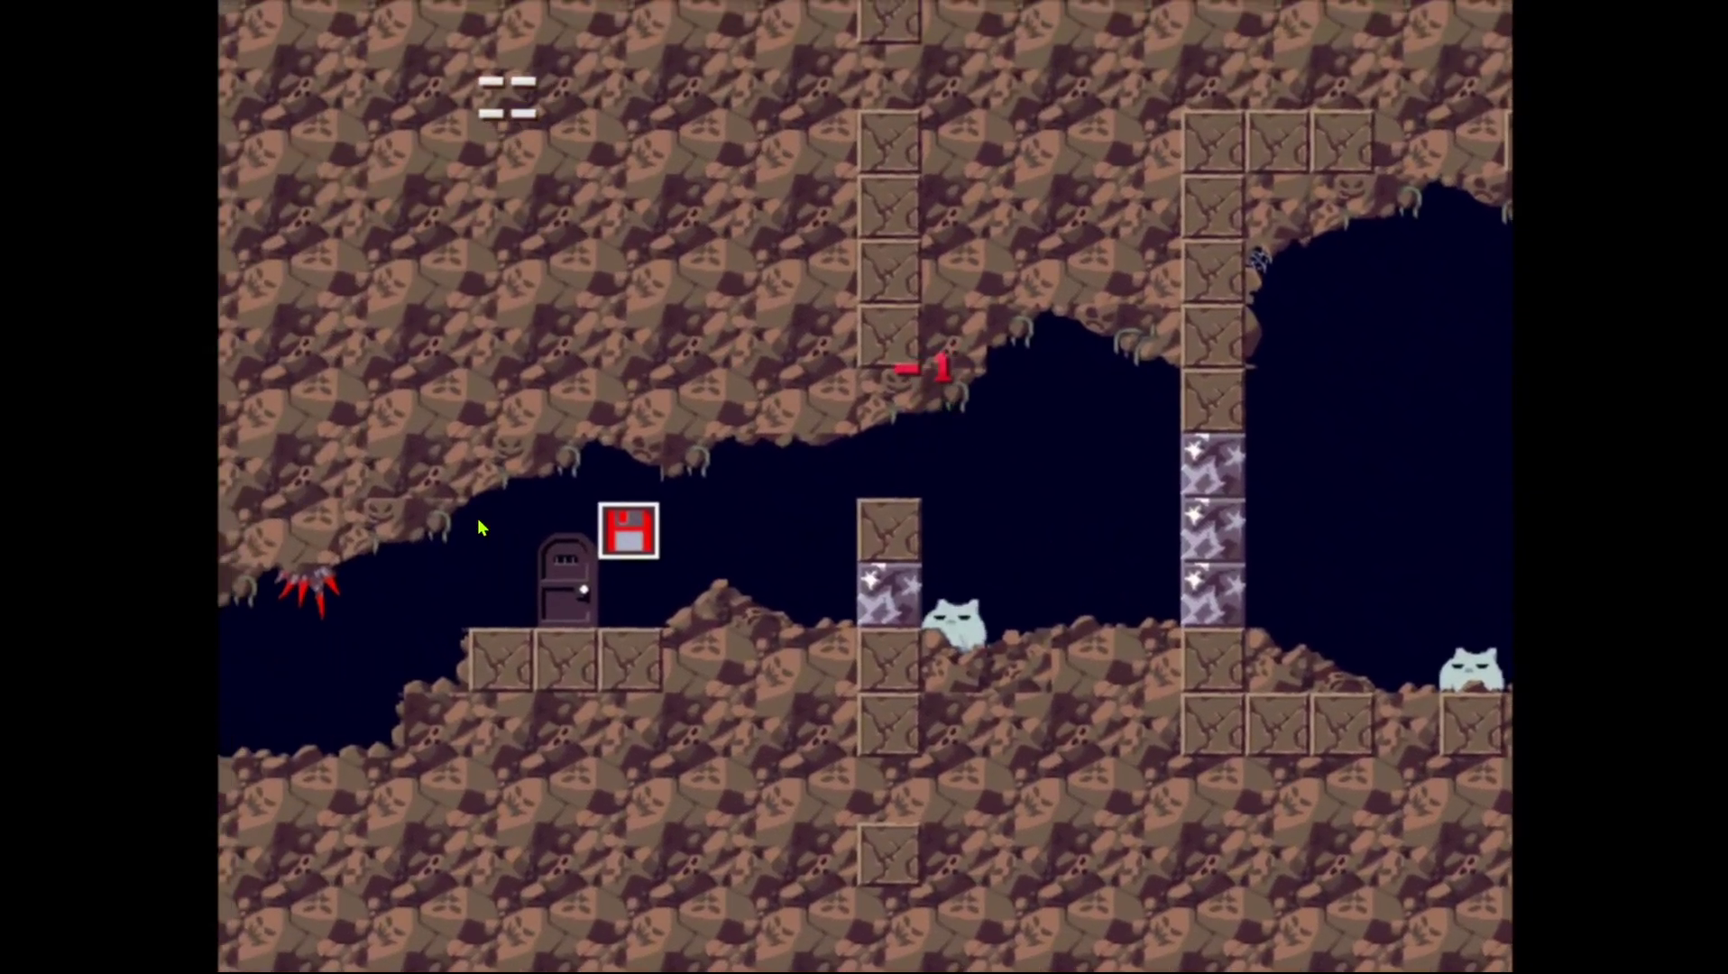
key(z)
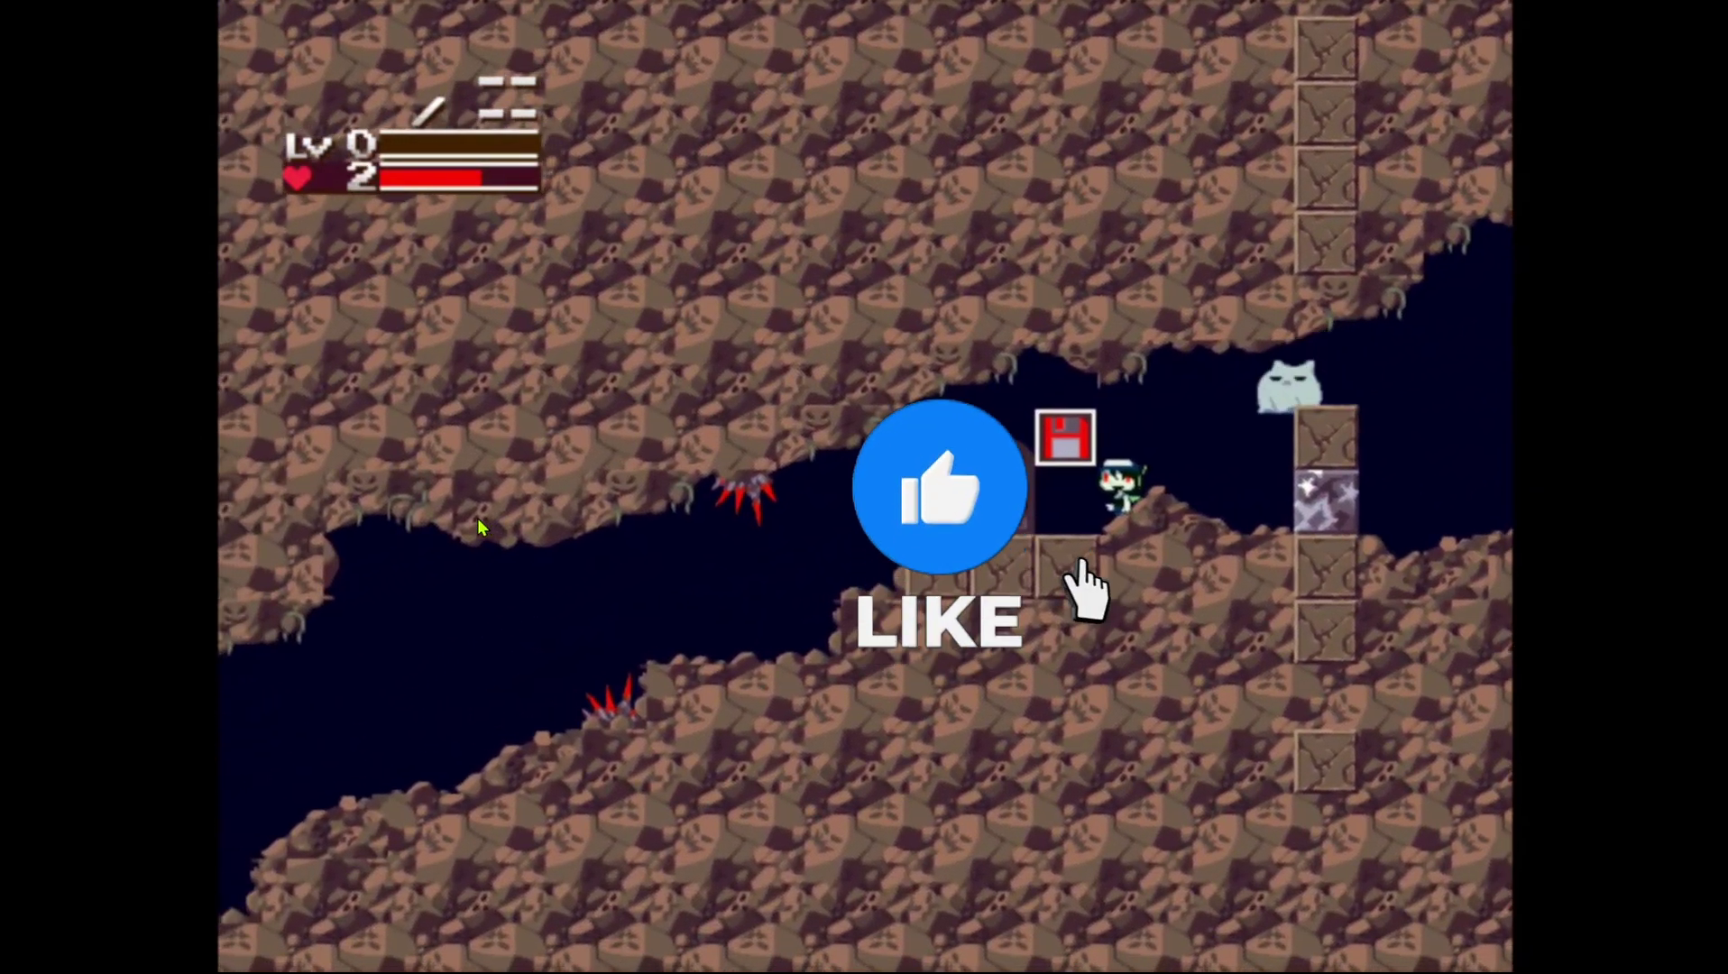